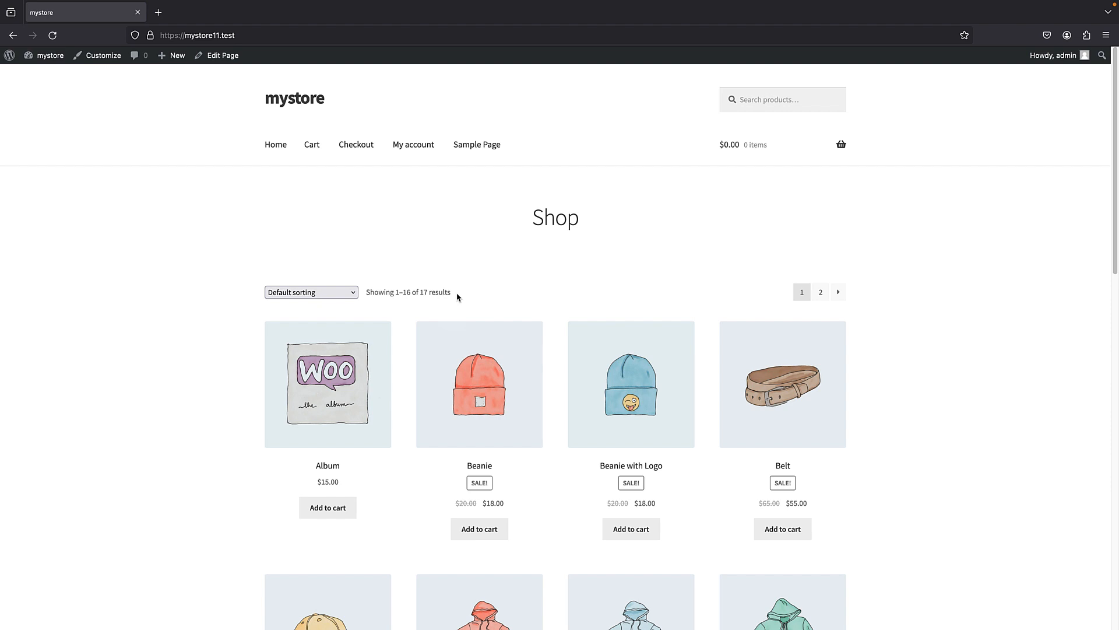
- Open the site admin's add-plugins page and search the plugin directory for "MC wishlist"
scroll(433, 387, "down", 4)
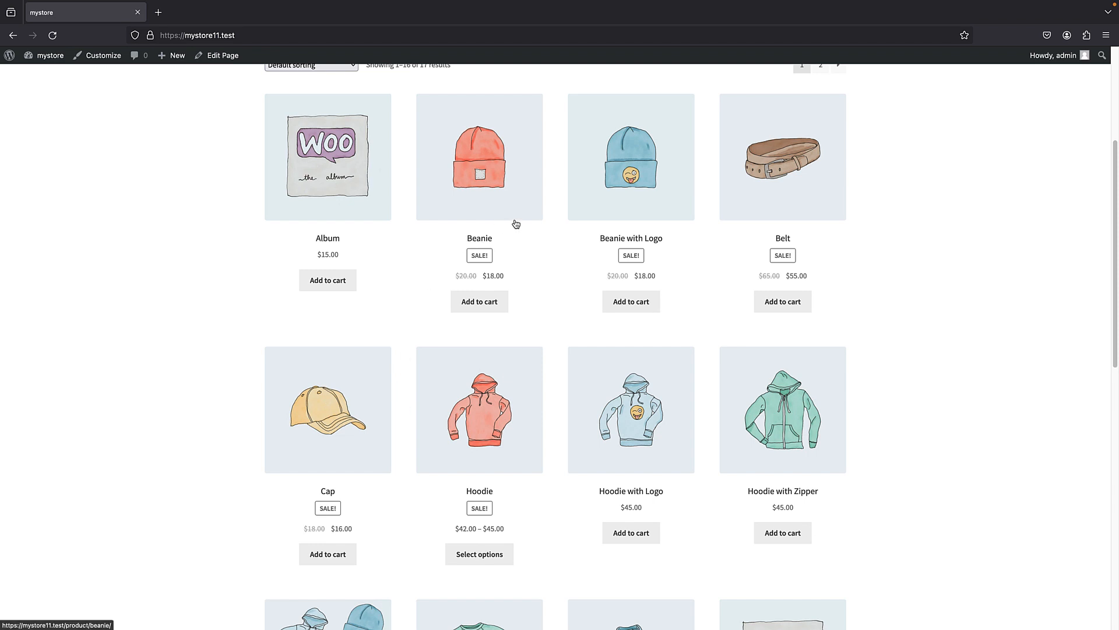
scroll(481, 280, "up", 3)
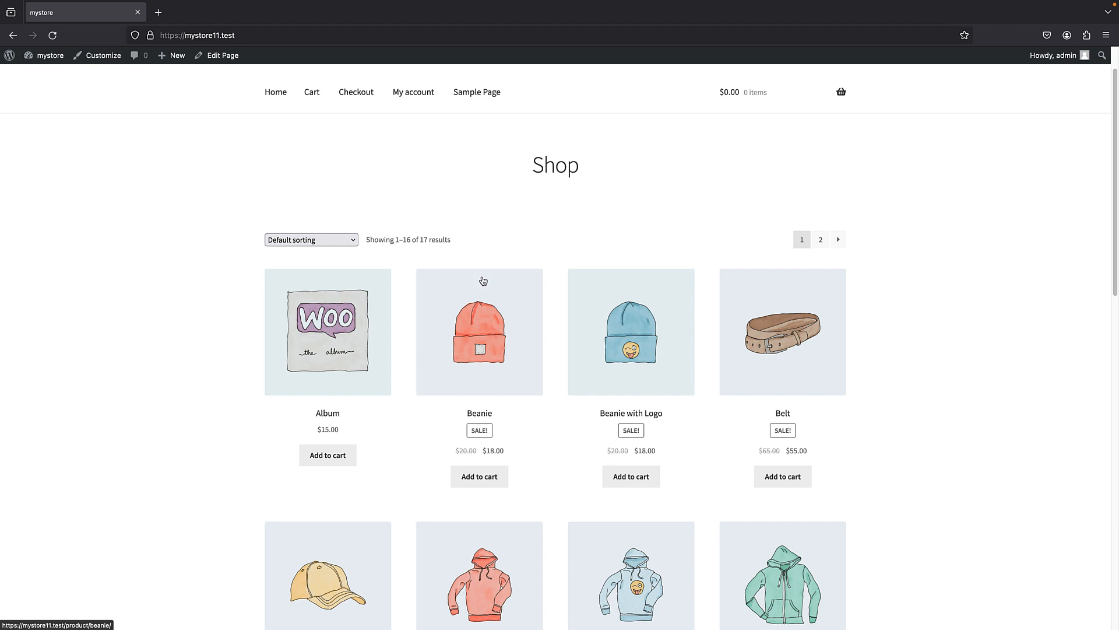
mouse_move(5, 56)
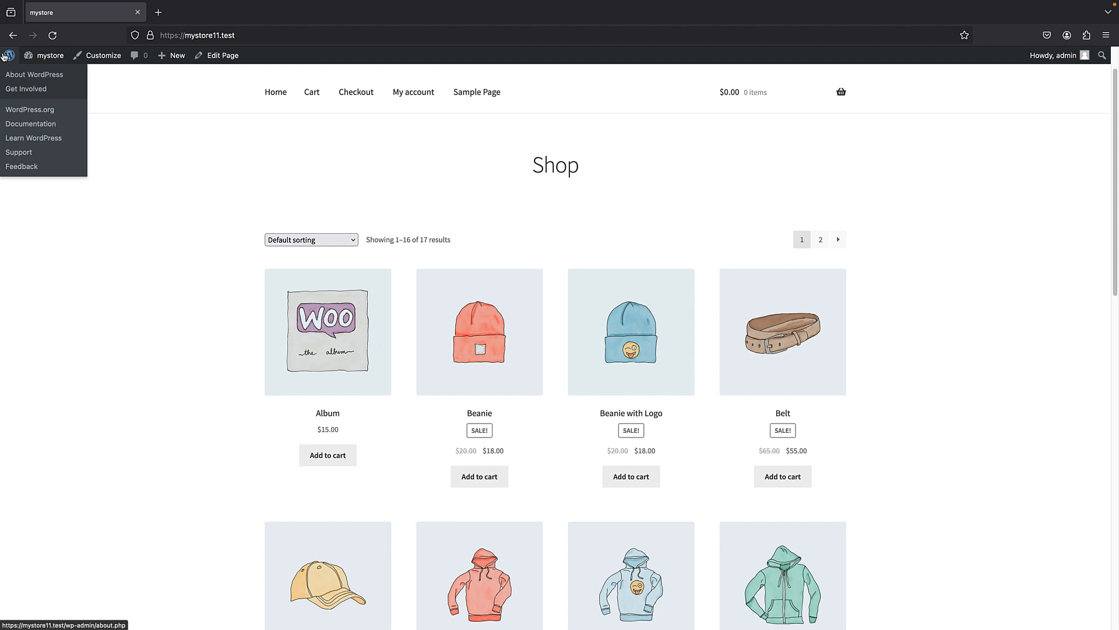
left_click(5, 56)
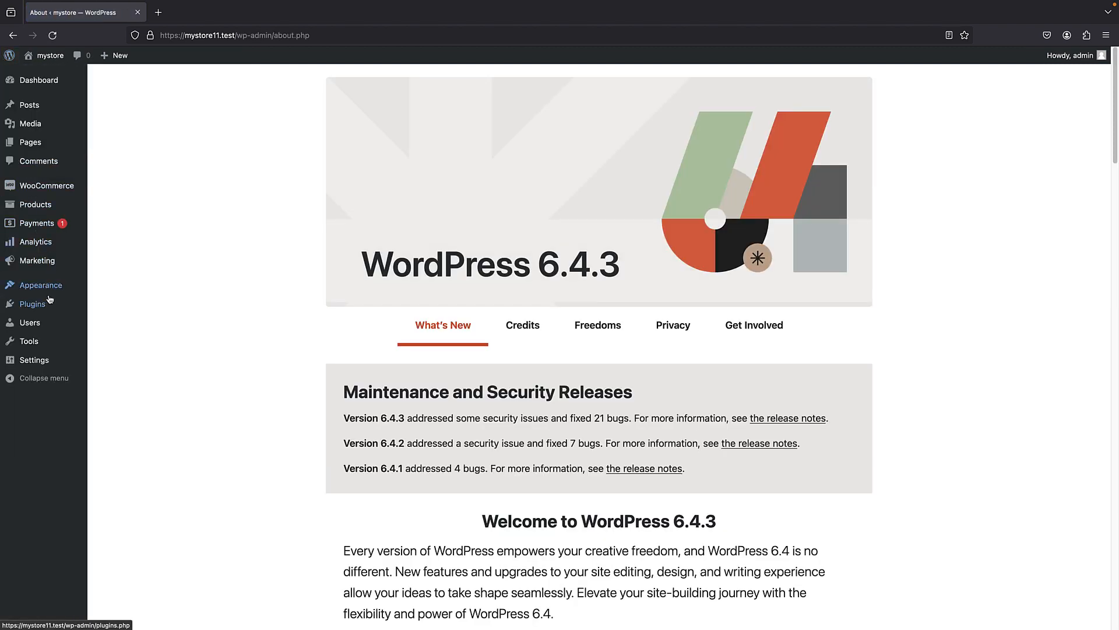
mouse_move(50, 307)
left_click(130, 321)
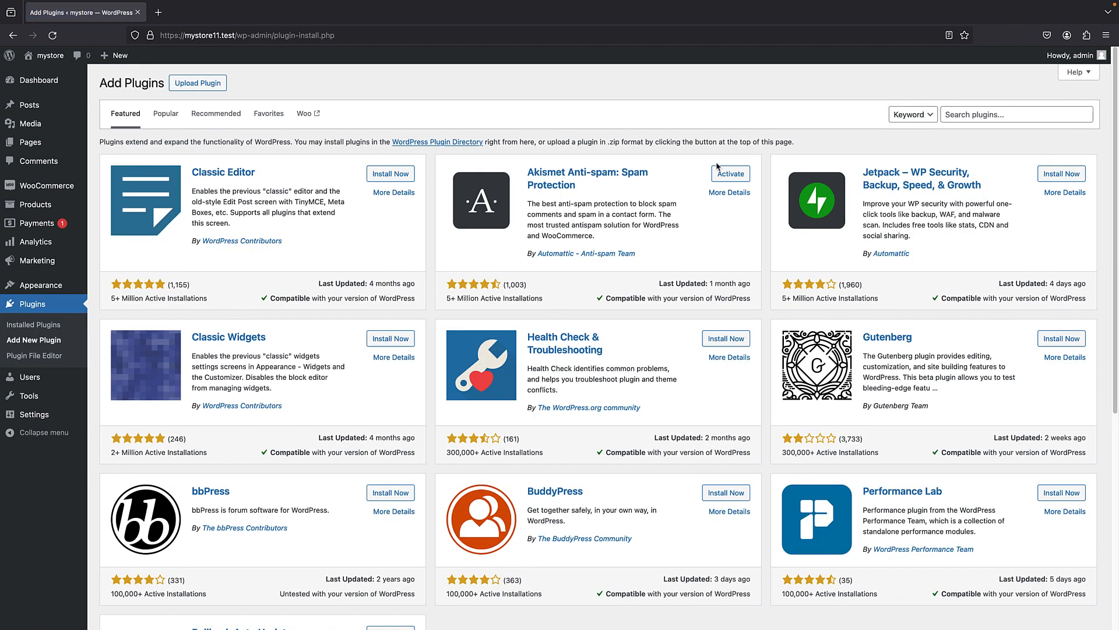
left_click(955, 112)
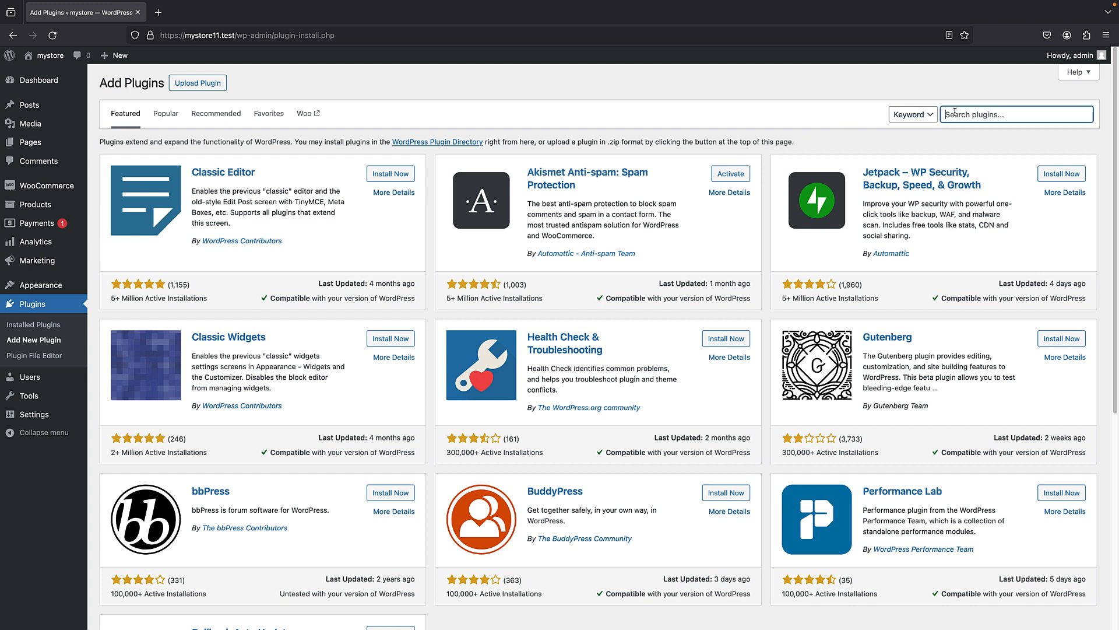
type("MC wishlist")
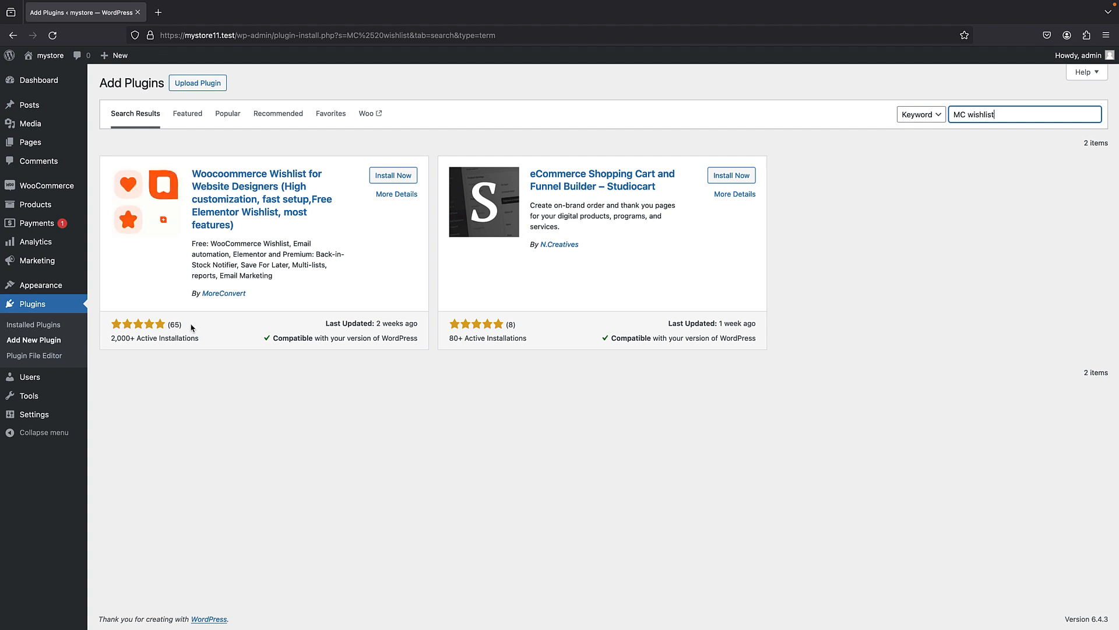
- Install and activate the MoreConvert wishlist plugin, skipping its setup wizard
left_click(393, 175)
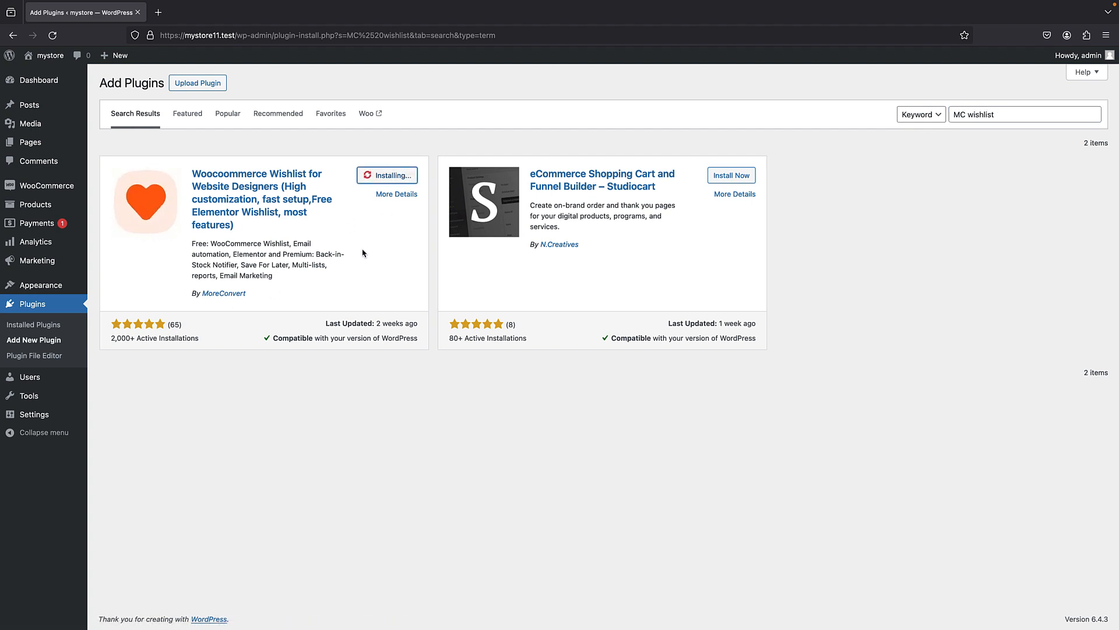
left_click(404, 174)
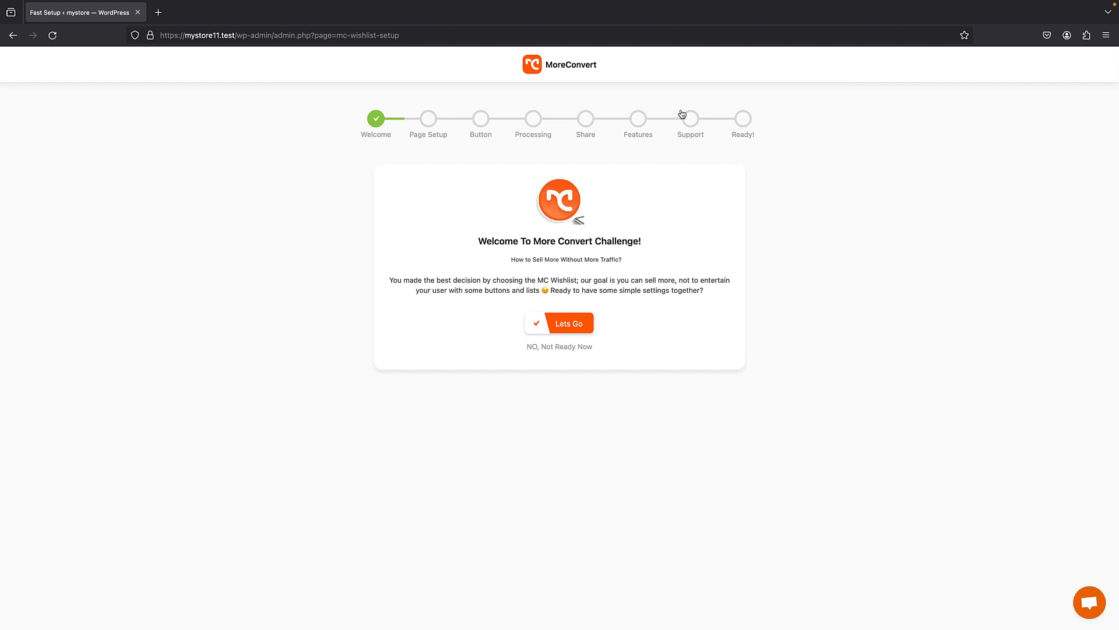
left_click(537, 348)
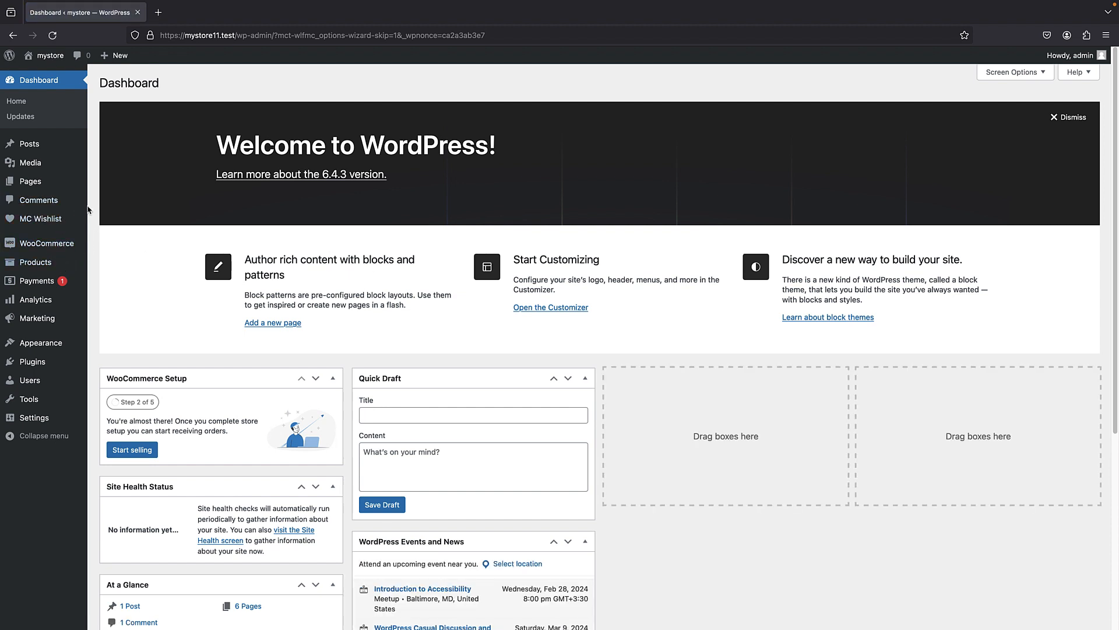
- Add the Album product to the wishlist from the storefront's shop page and view the wishlist
left_click(50, 56)
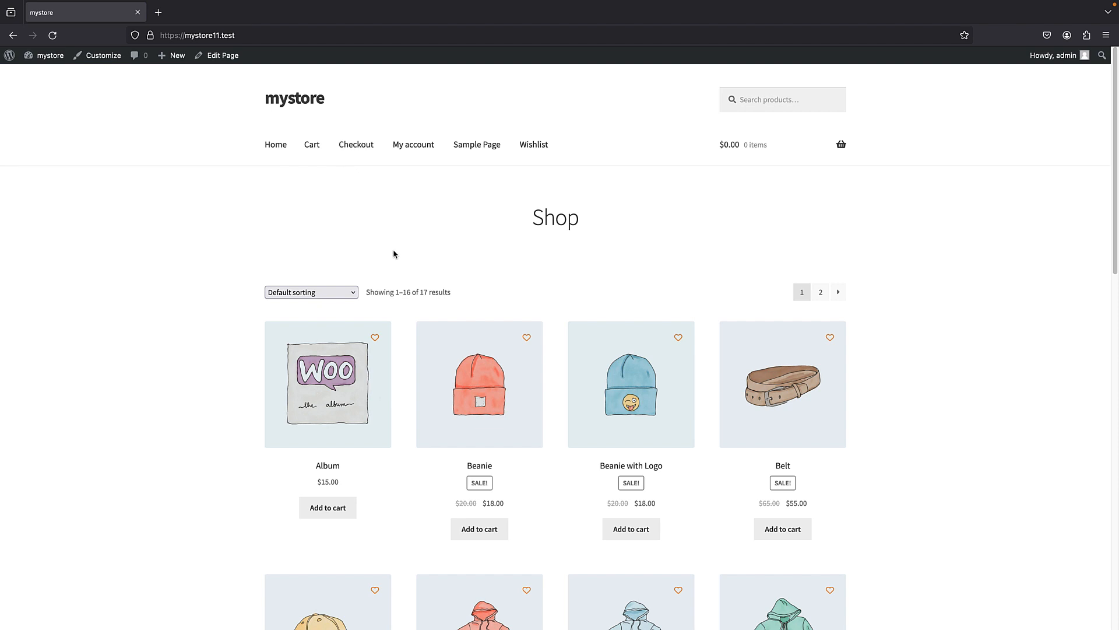
left_click(375, 338)
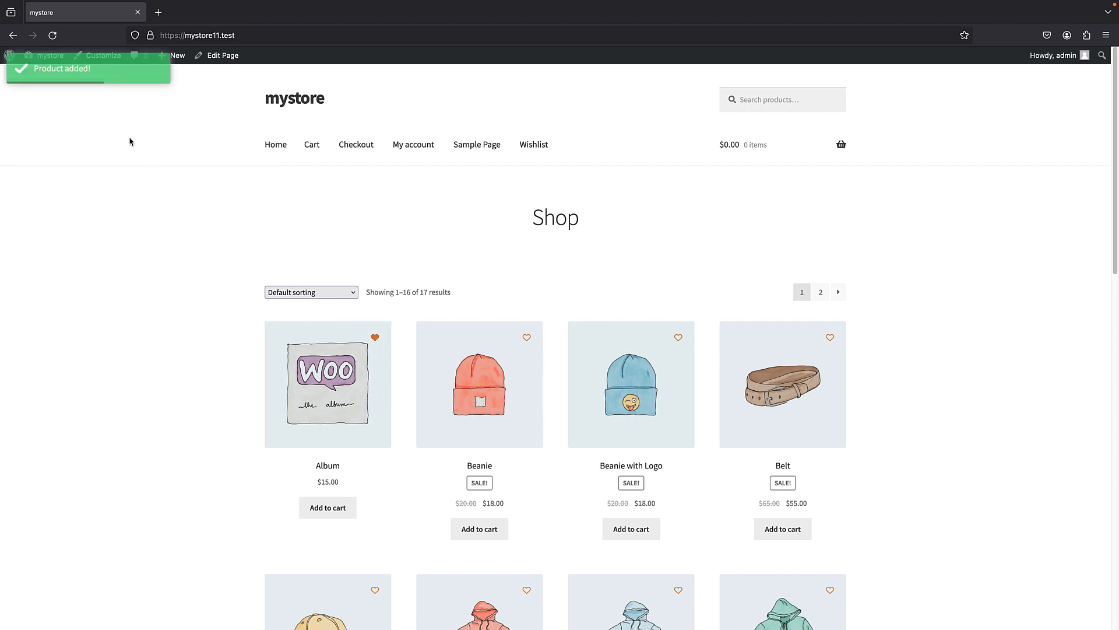
left_click(376, 341)
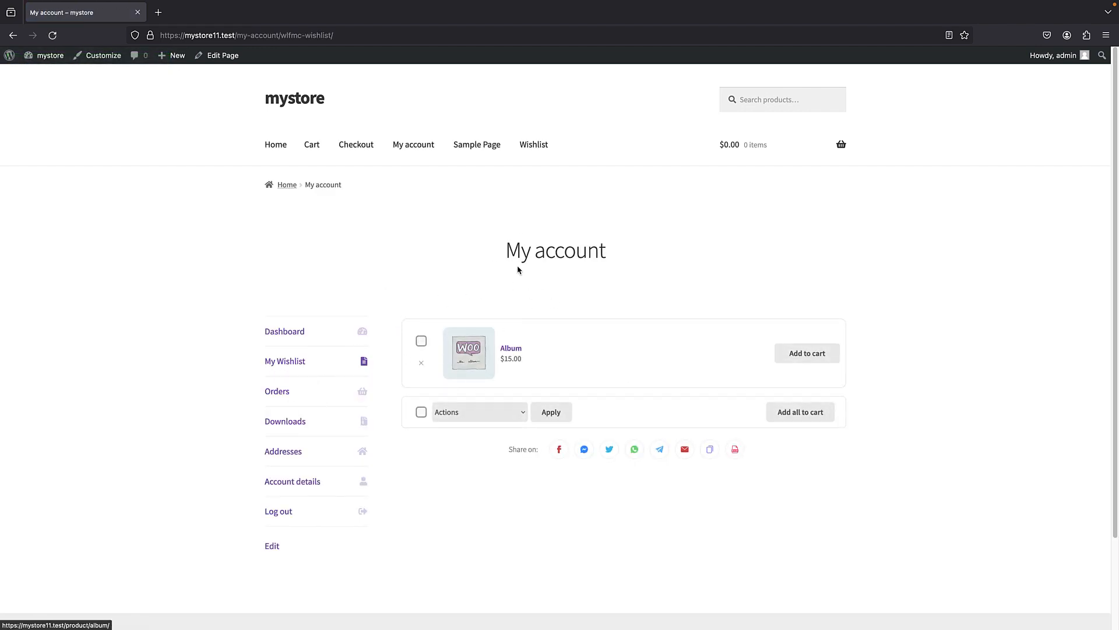
- Remove the Album product from the wishlist and return to the shop's home page
scroll(356, 288, "down", 1)
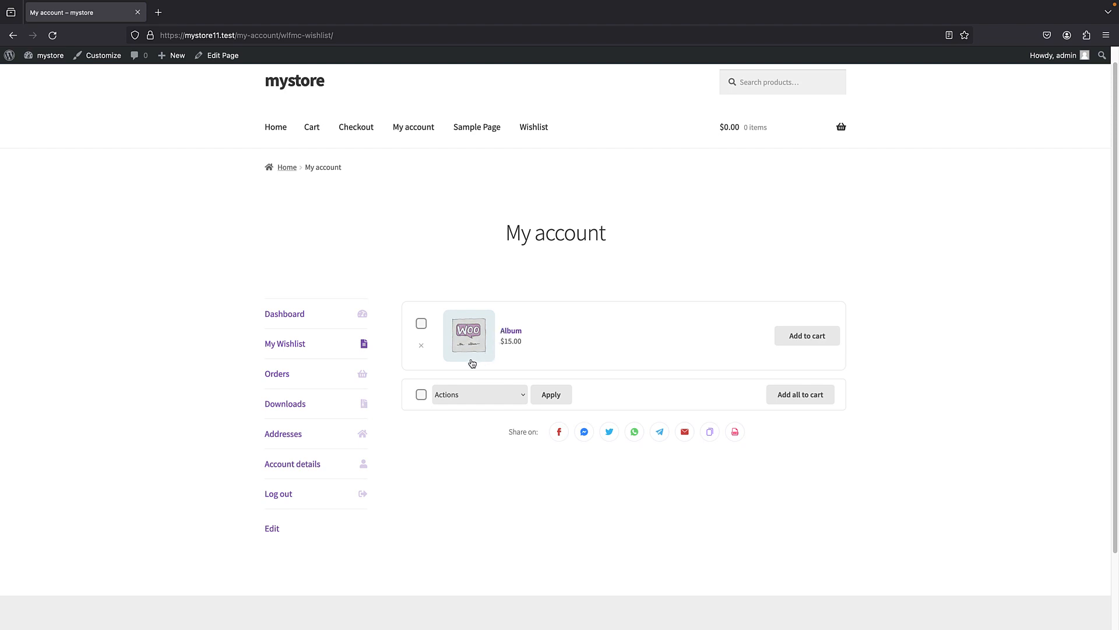
left_click(422, 346)
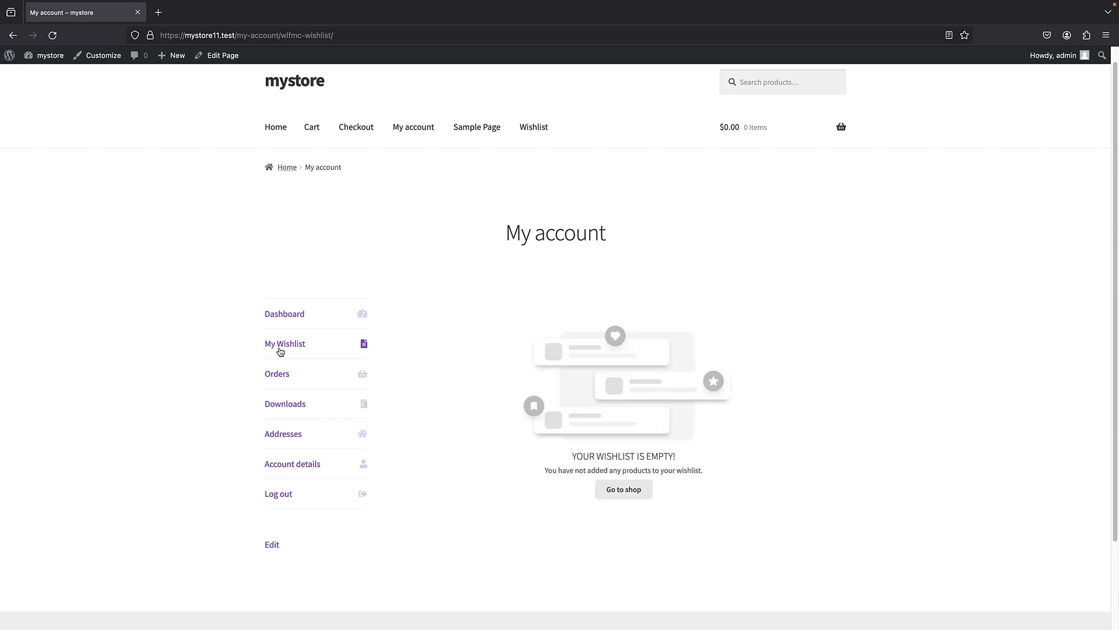
left_click(276, 127)
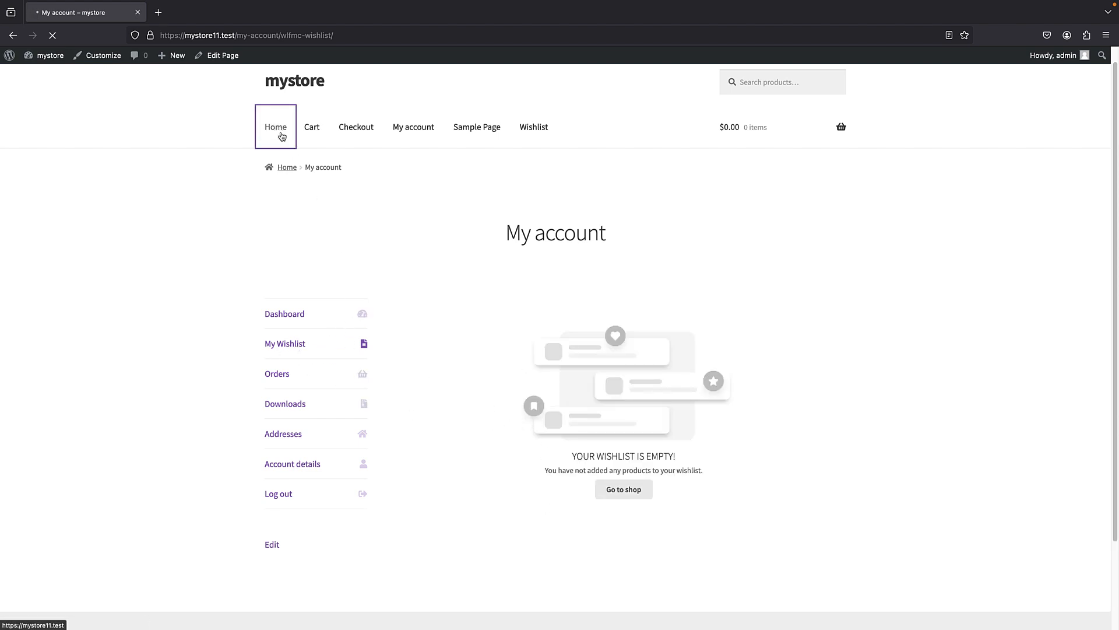
scroll(370, 218, "down", 2)
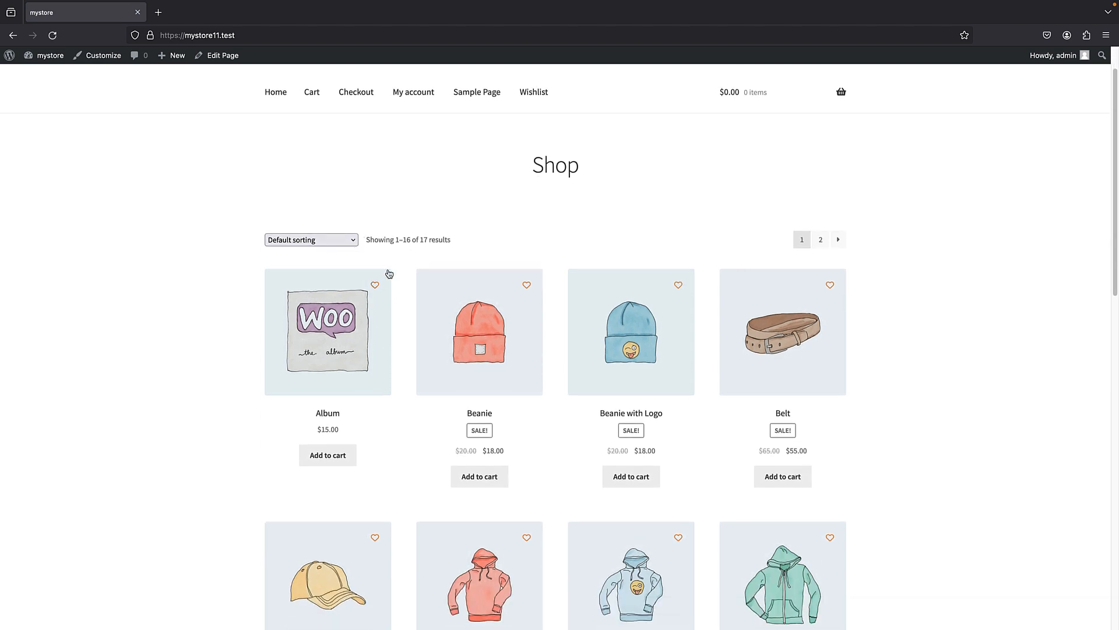
scroll(82, 163, "up", 2)
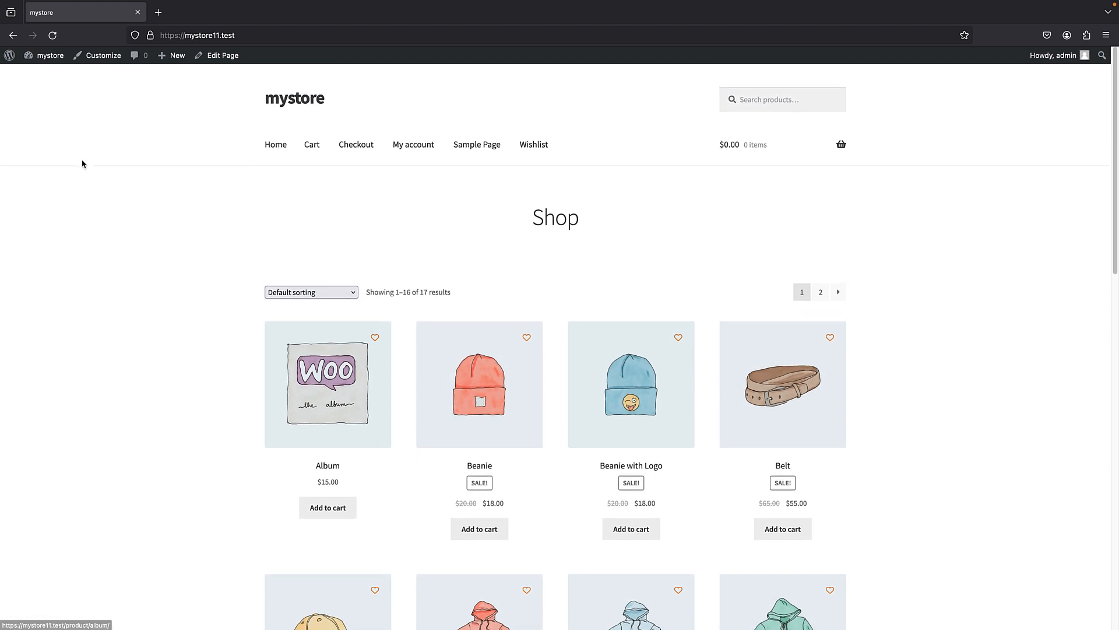
- Open MC Wishlist's Global settings in the site admin and choose "Do not remove" as the Remove Condition
left_click(9, 60)
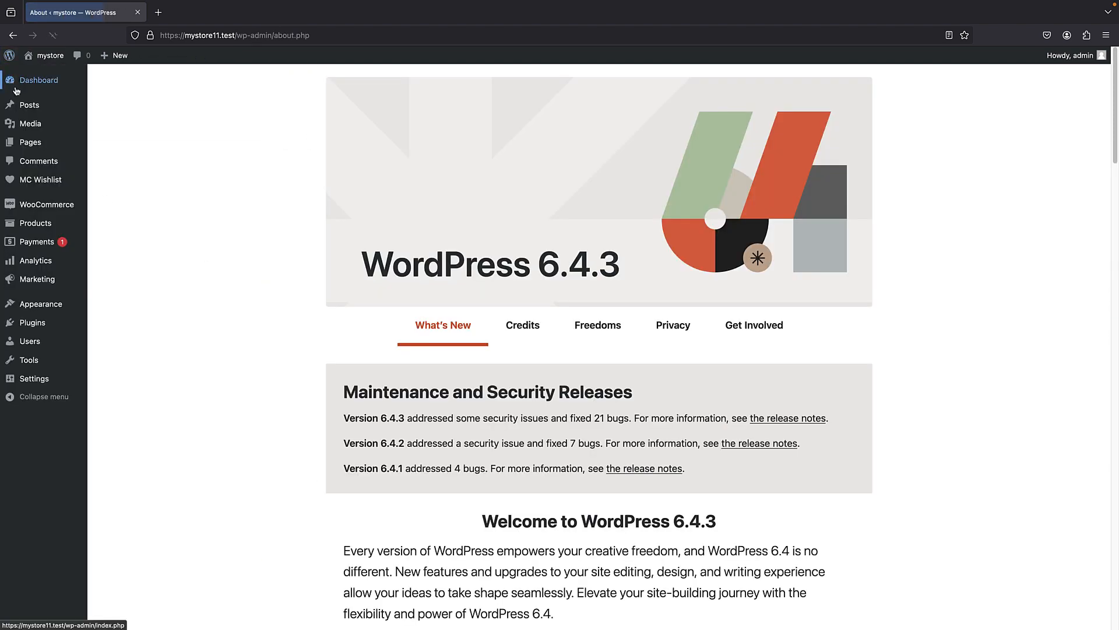
mouse_move(57, 150)
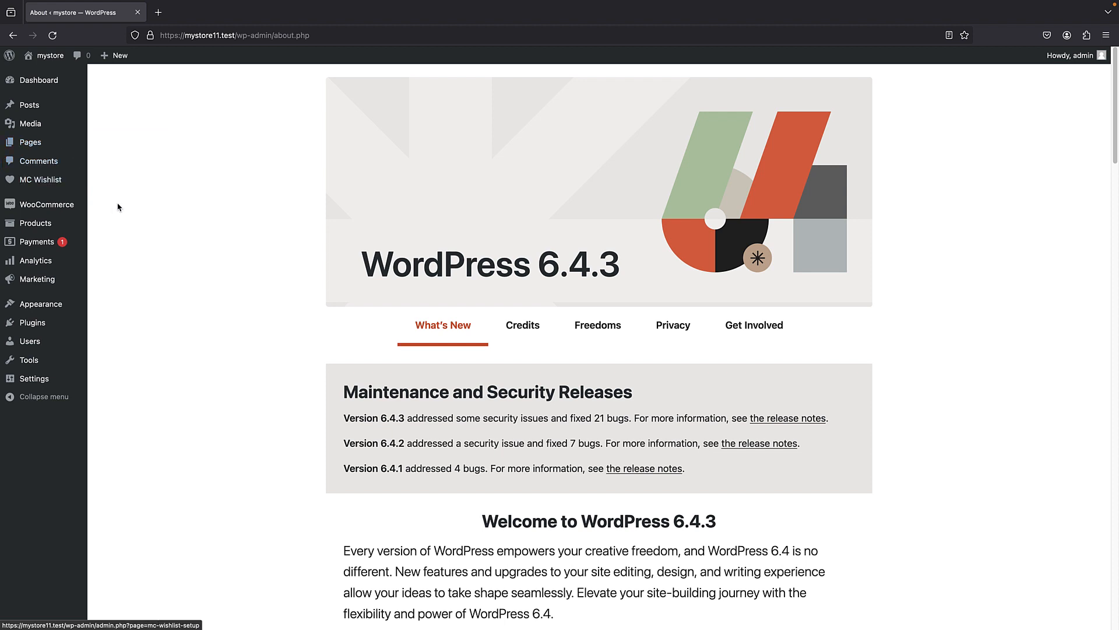
mouse_move(20, 185)
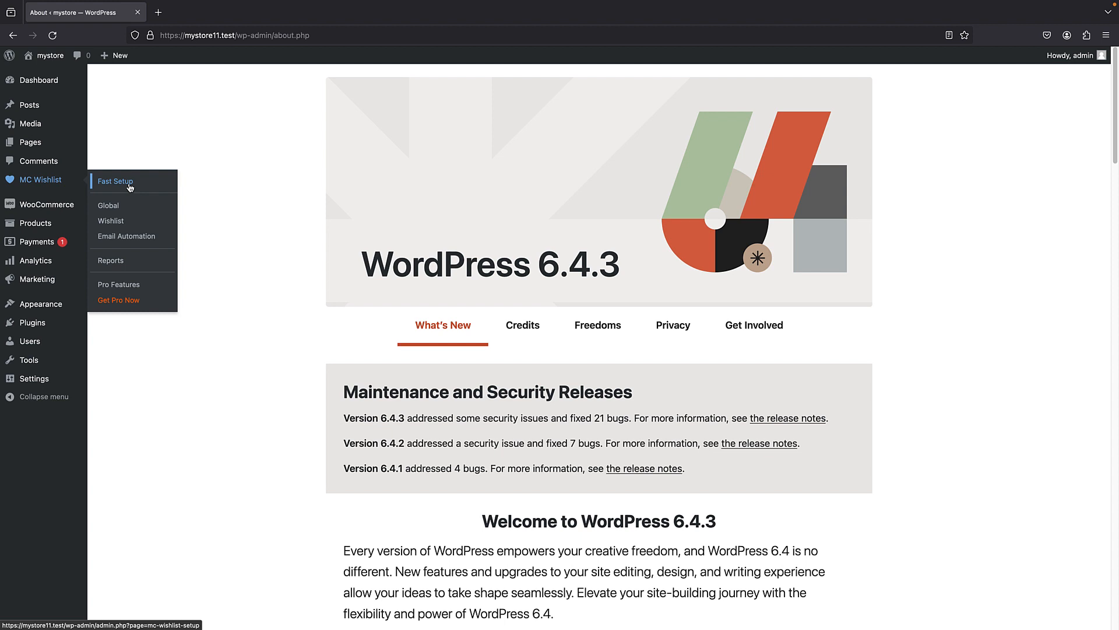
left_click(128, 205)
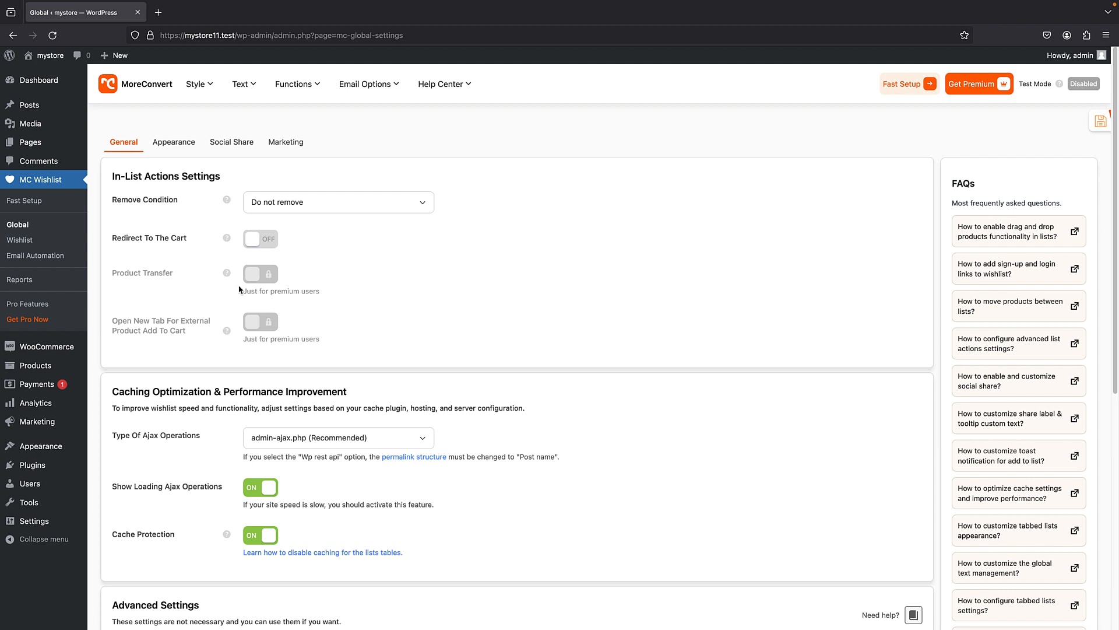
scroll(198, 245, "down", 1)
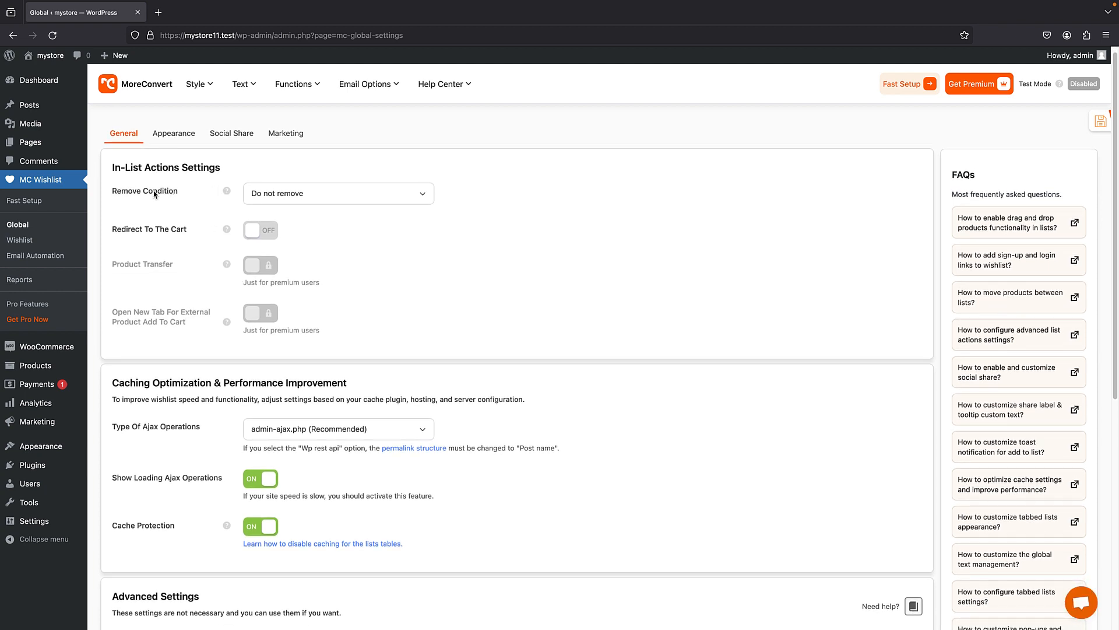
left_click(319, 199)
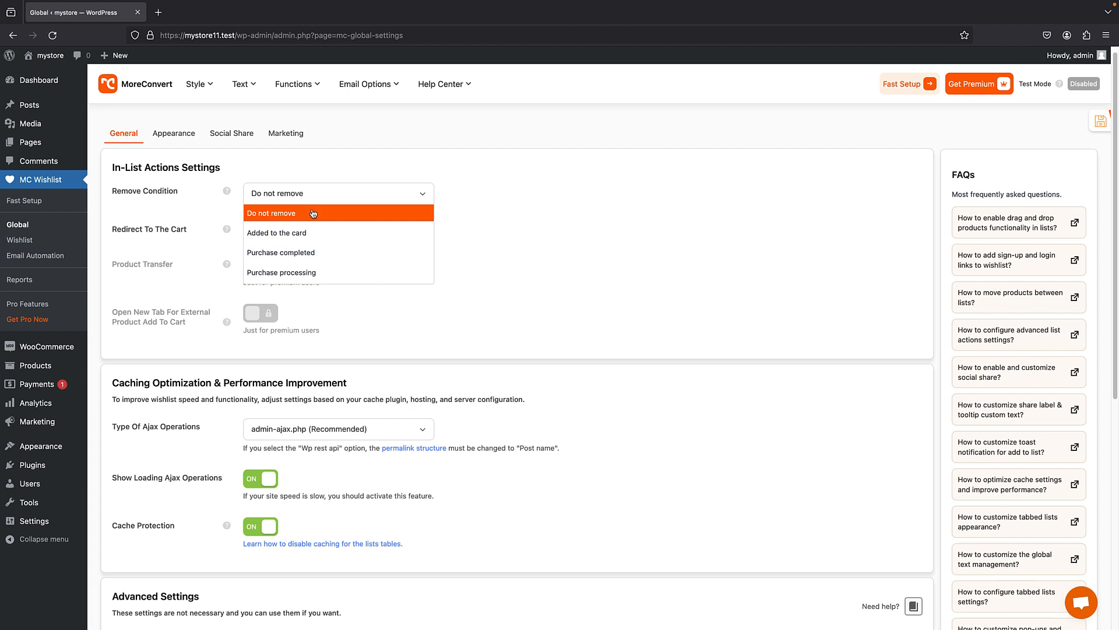
left_click(284, 222)
- Review the caching, advanced and data transfer options and save the general Global settings
scroll(272, 309, "down", 3)
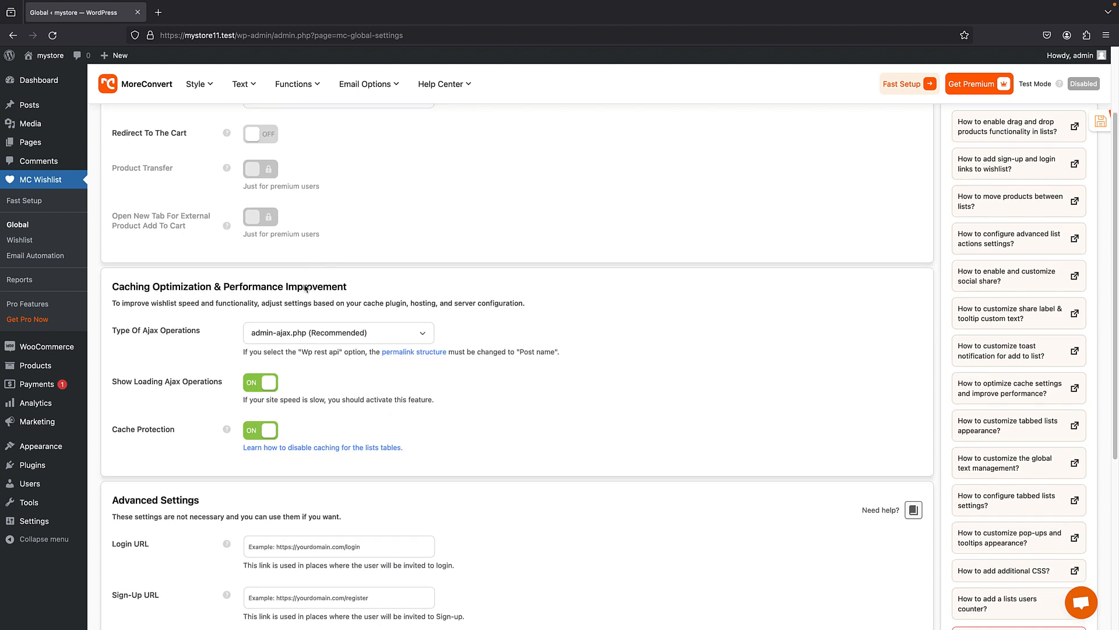
scroll(303, 380, "down", 5)
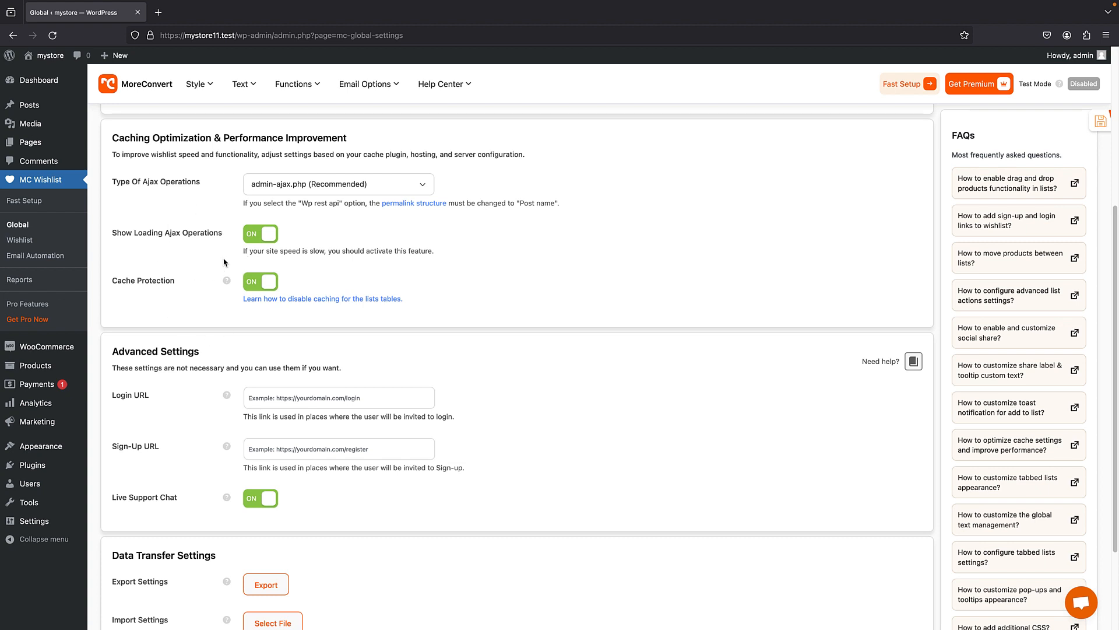
scroll(250, 274, "down", 4)
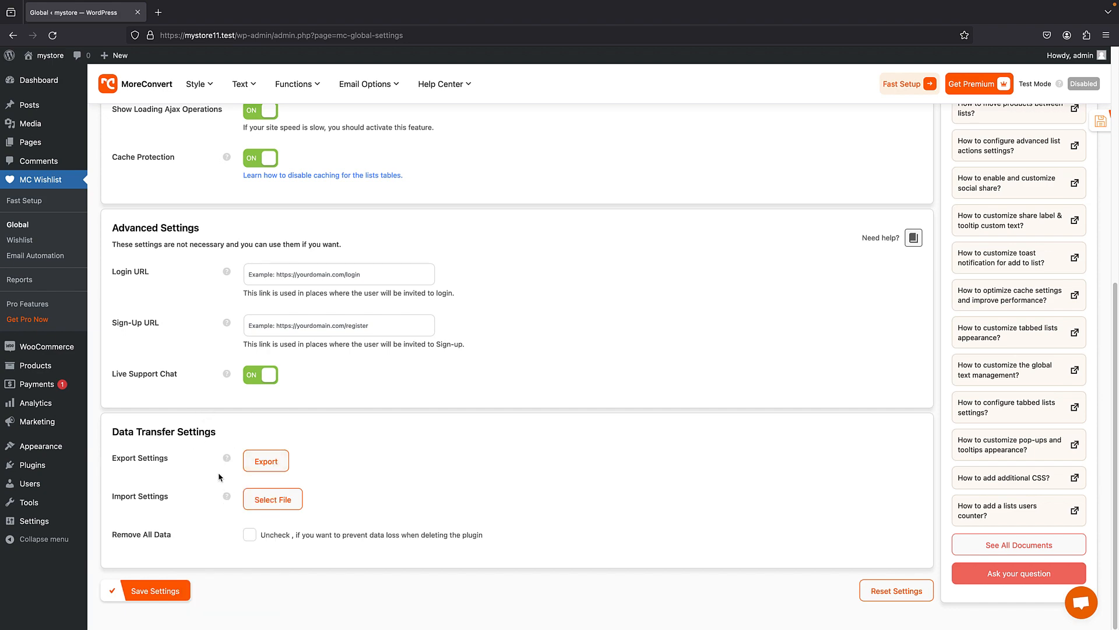
scroll(215, 478, "up", 7)
scroll(226, 409, "down", 8)
scroll(228, 280, "up", 3)
scroll(227, 361, "down", 3)
left_click(162, 590)
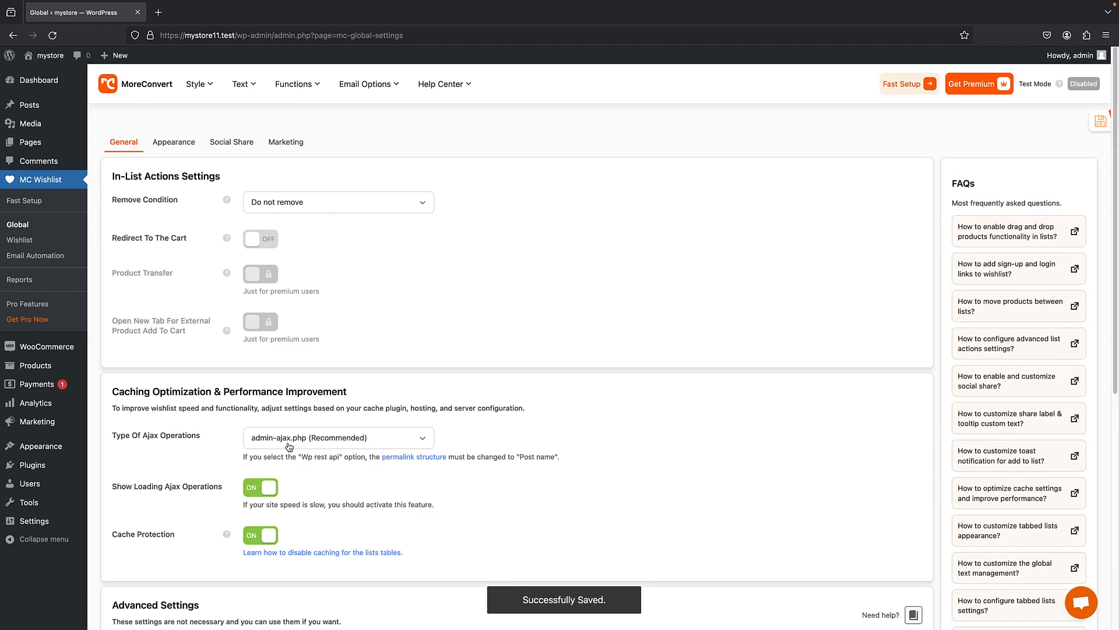
- Examine the Appearance, Social Share and Marketing sections of the Global settings
left_click(174, 141)
scroll(190, 410, "down", 5)
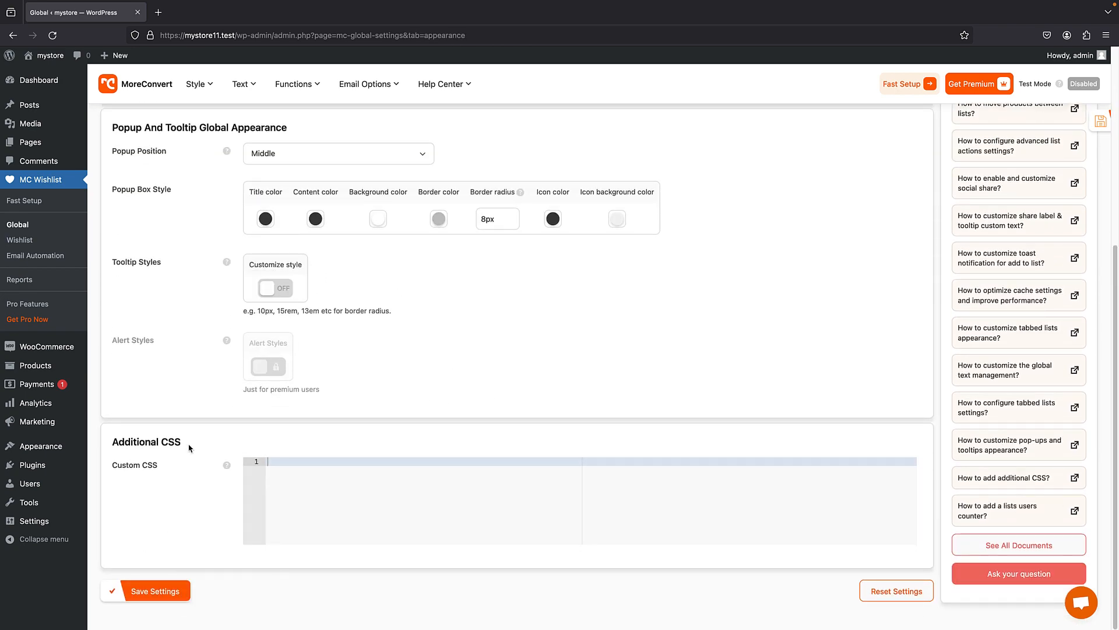
scroll(283, 314, "up", 5)
left_click(242, 144)
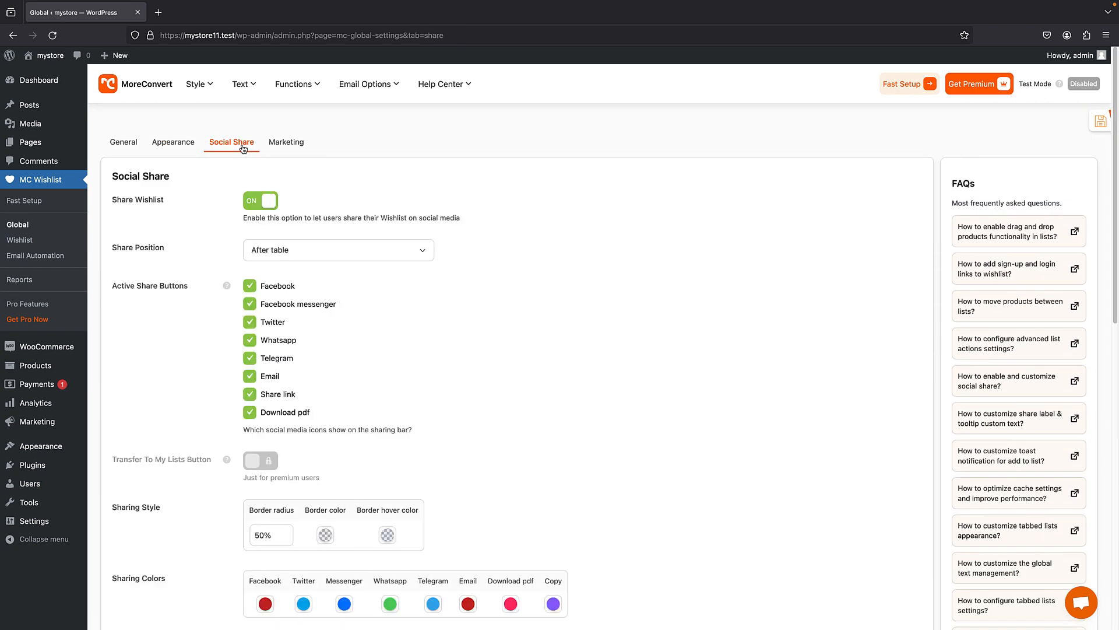
scroll(263, 175, "down", 6)
scroll(274, 152, "up", 6)
left_click(278, 145)
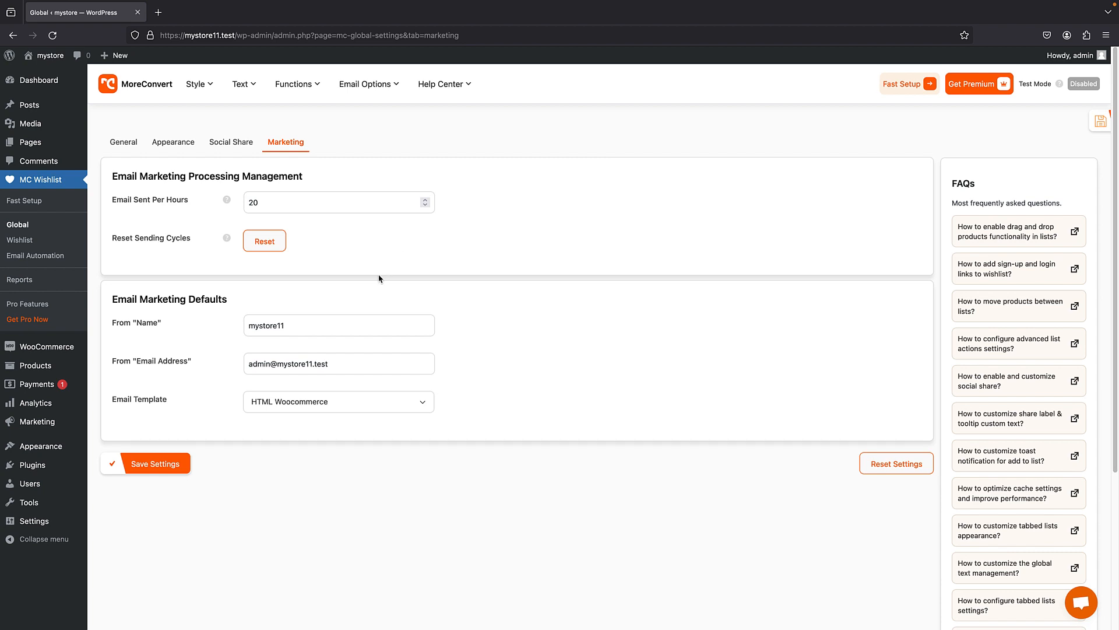
- Check MC Wishlist's Email Automation page and open the Wishlist display settings
left_click(56, 257)
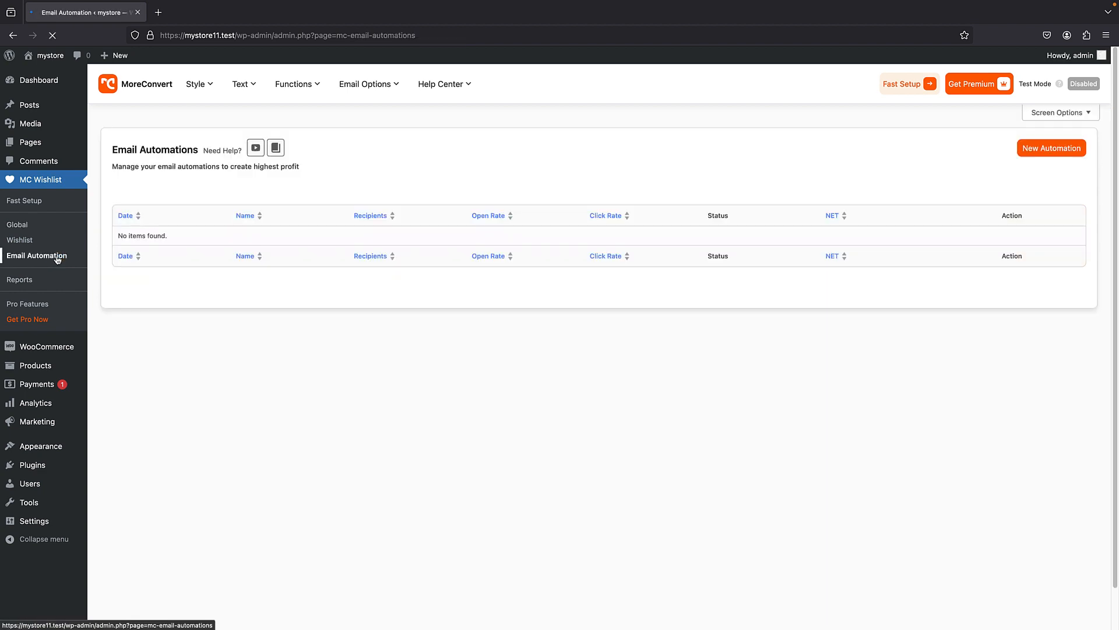
scroll(270, 232, "down", 1)
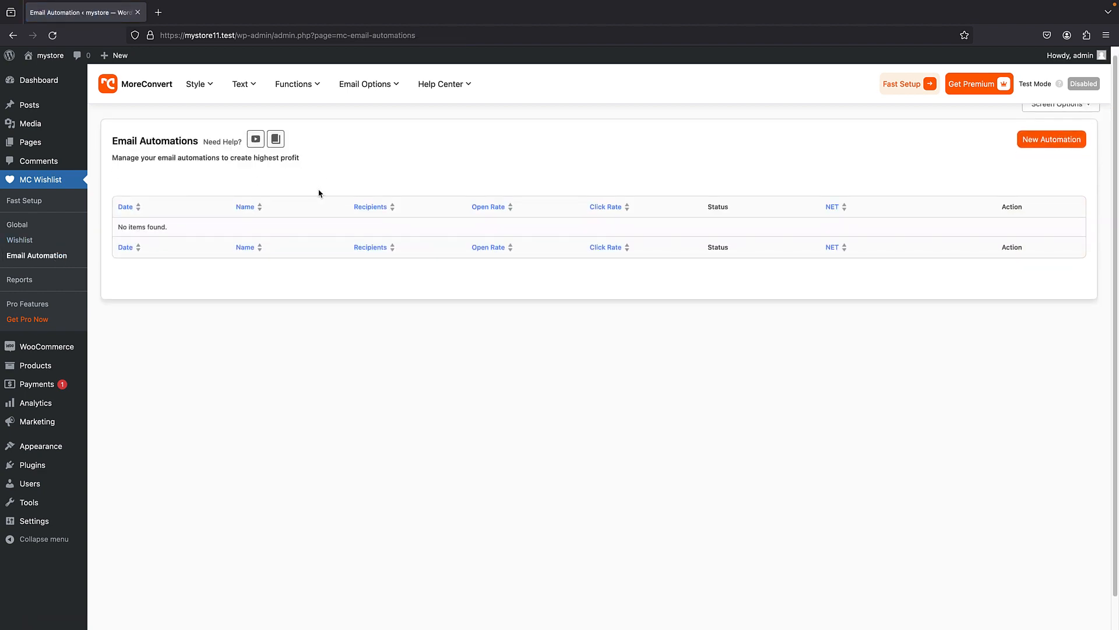
left_click(36, 242)
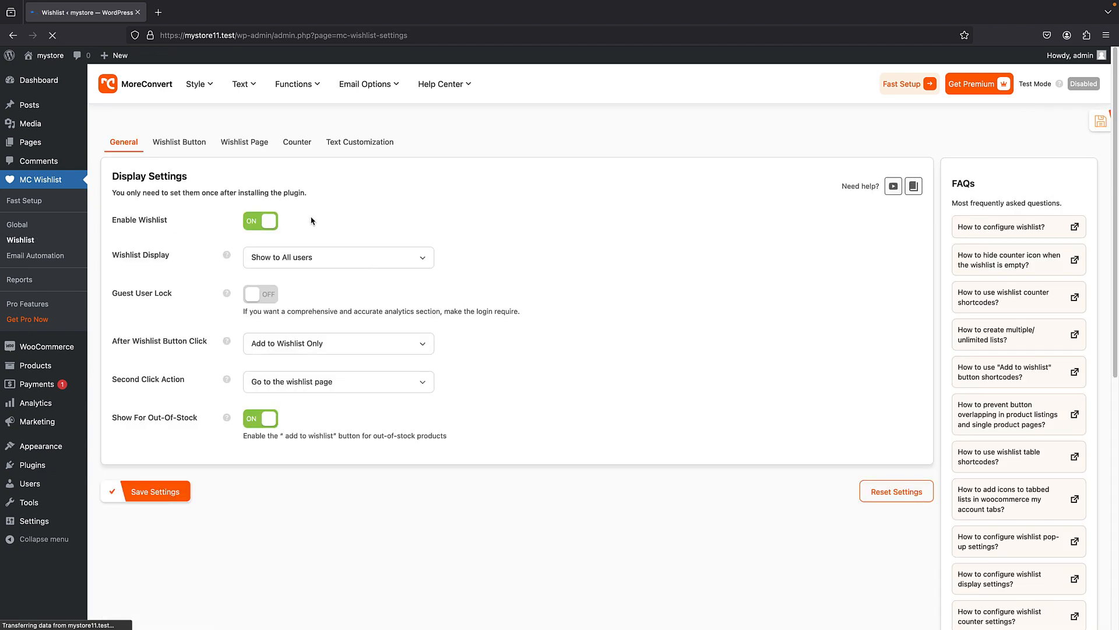
mouse_move(246, 327)
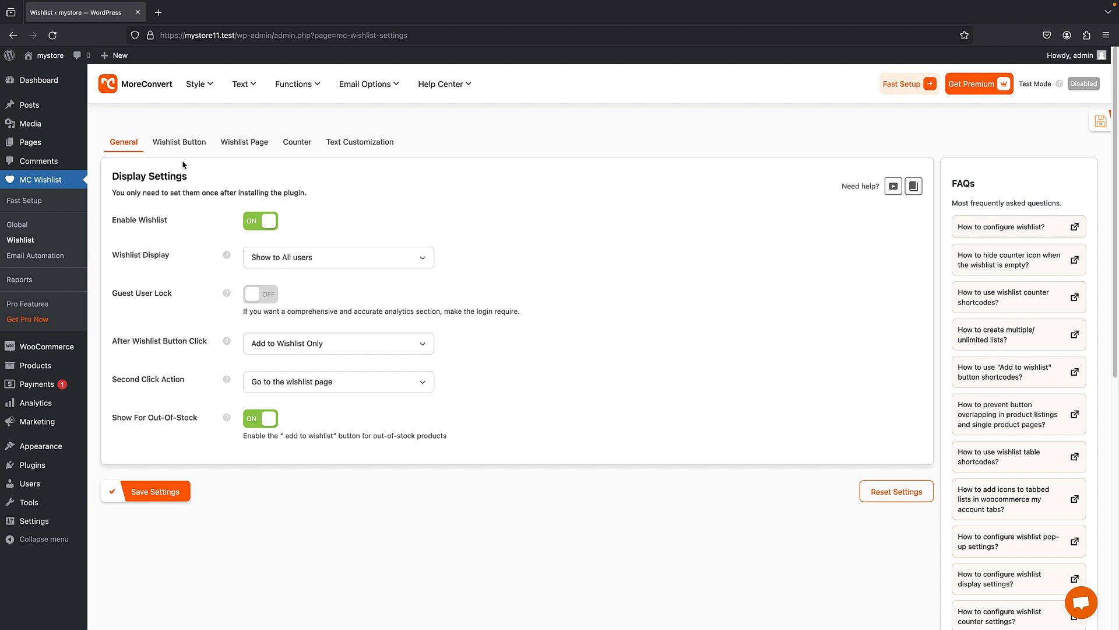
- Review the Wishlist Display and After Wishlist Button Click choices in the general display settings
left_click(293, 259)
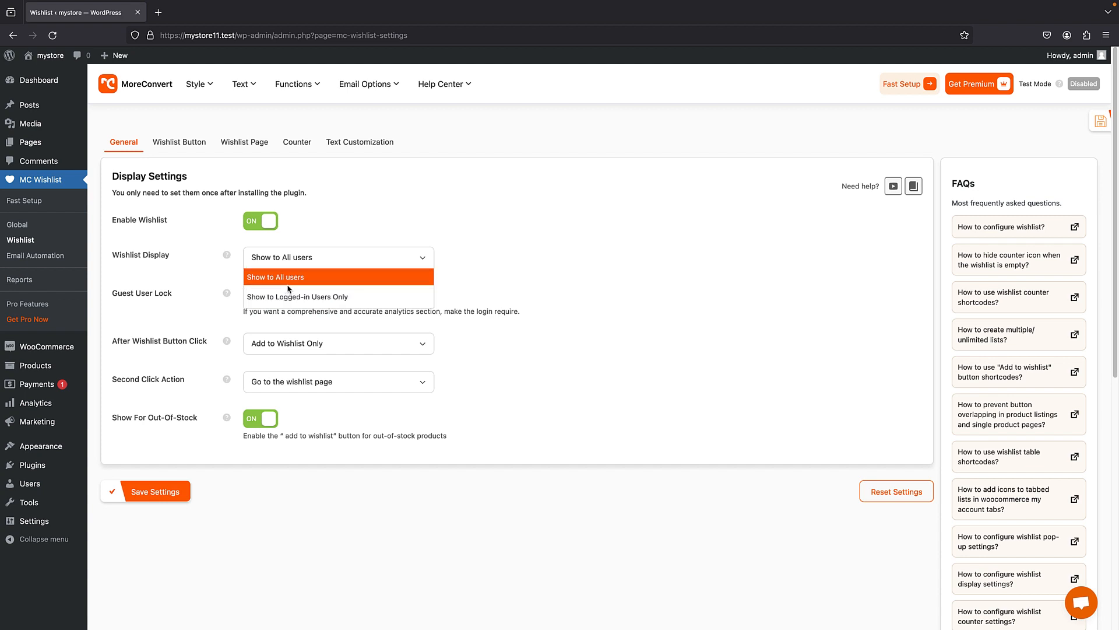
left_click(303, 277)
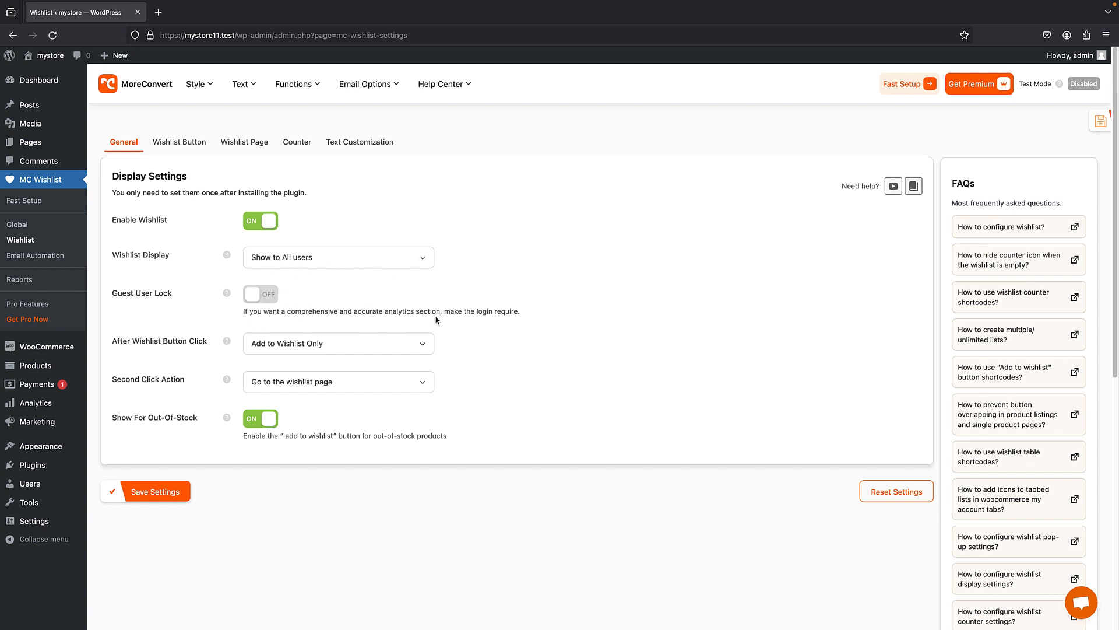
scroll(222, 385, "down", 1)
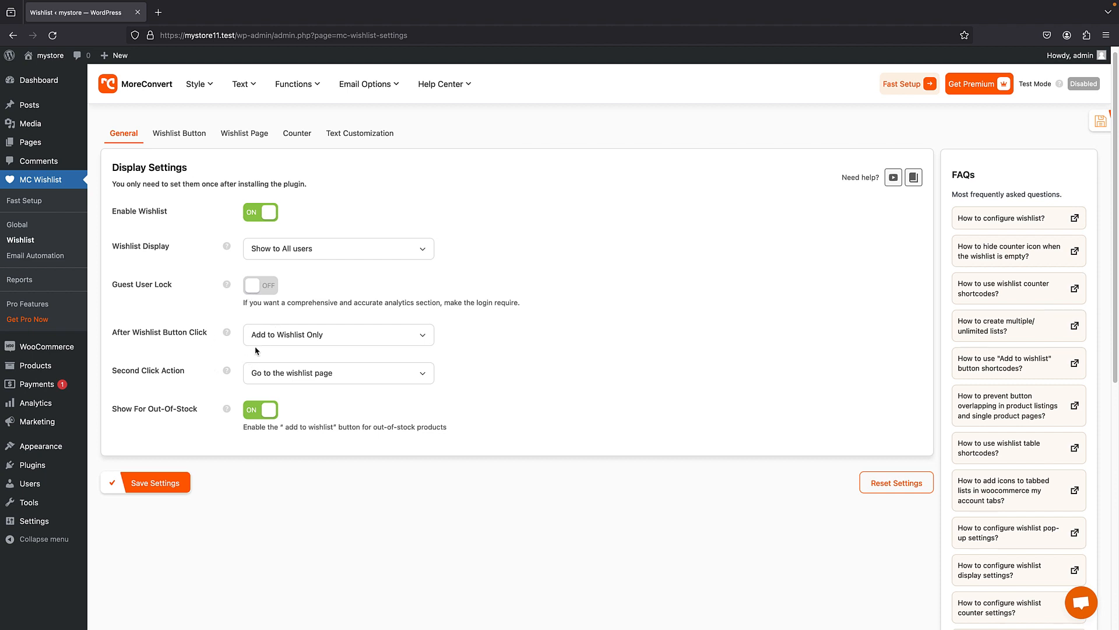
left_click(271, 339)
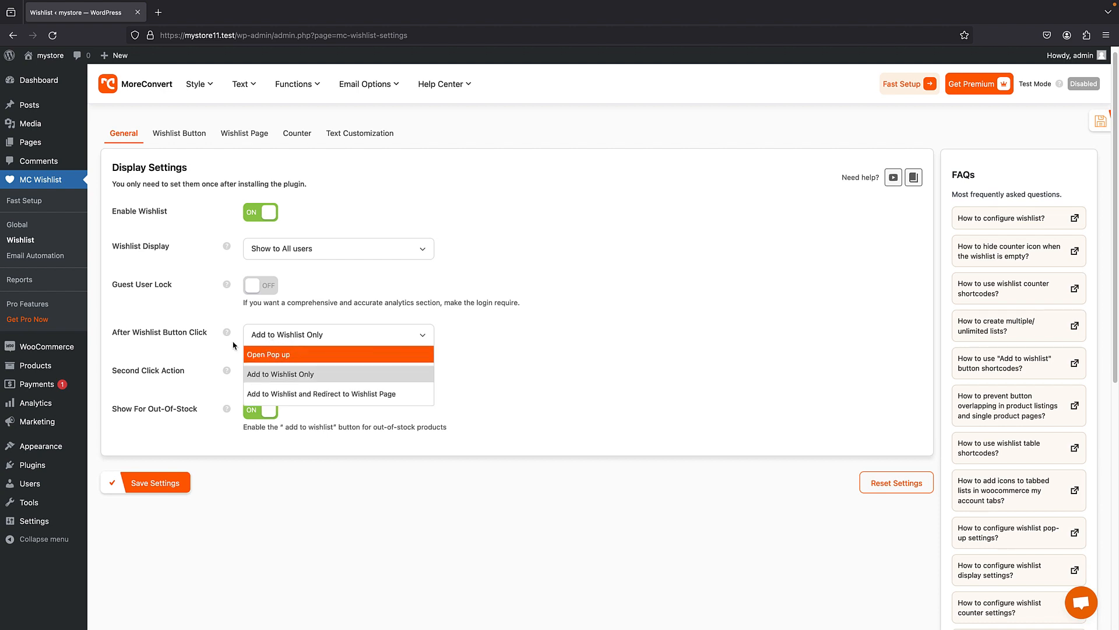
left_click(207, 318)
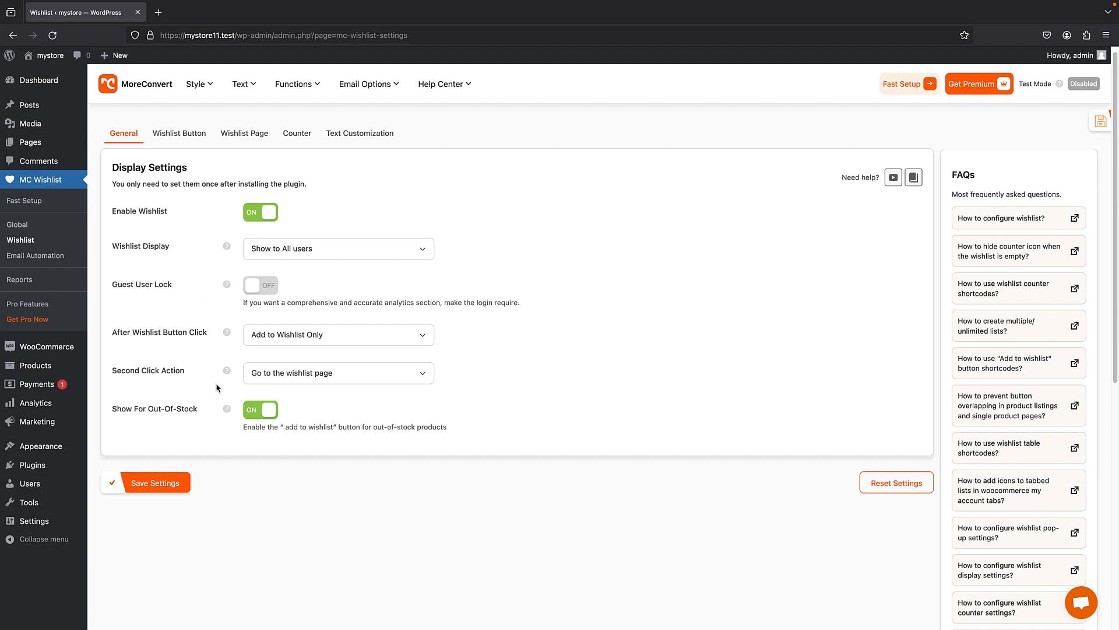
- Open the Wishlist Button settings and examine the options for the single product page and the product listings
left_click(169, 135)
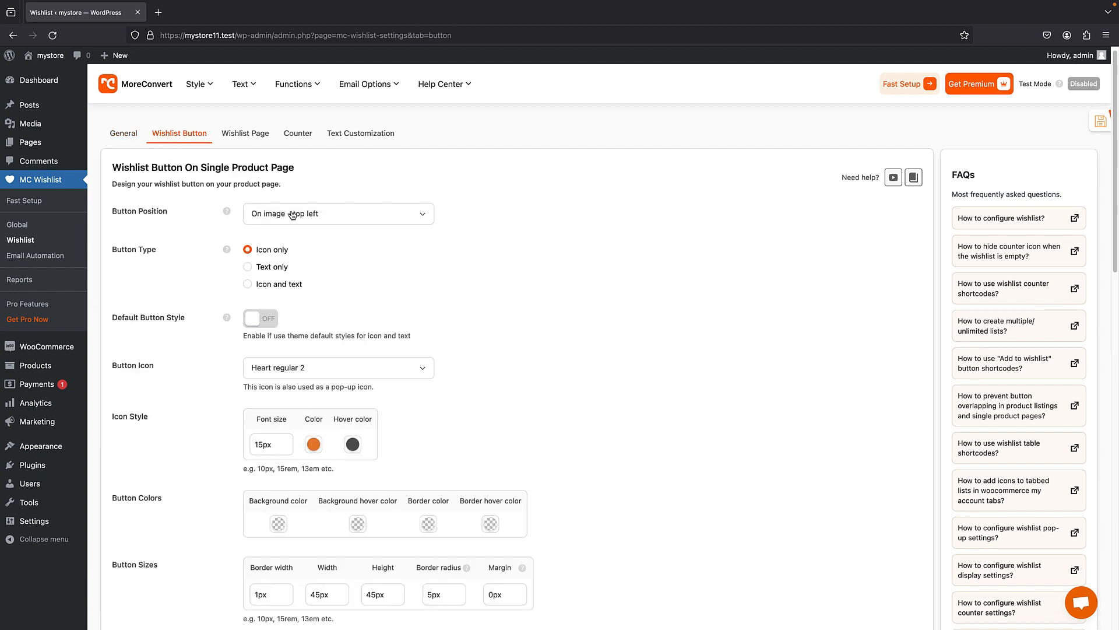
scroll(326, 213, "down", 1)
scroll(341, 251, "down", 1)
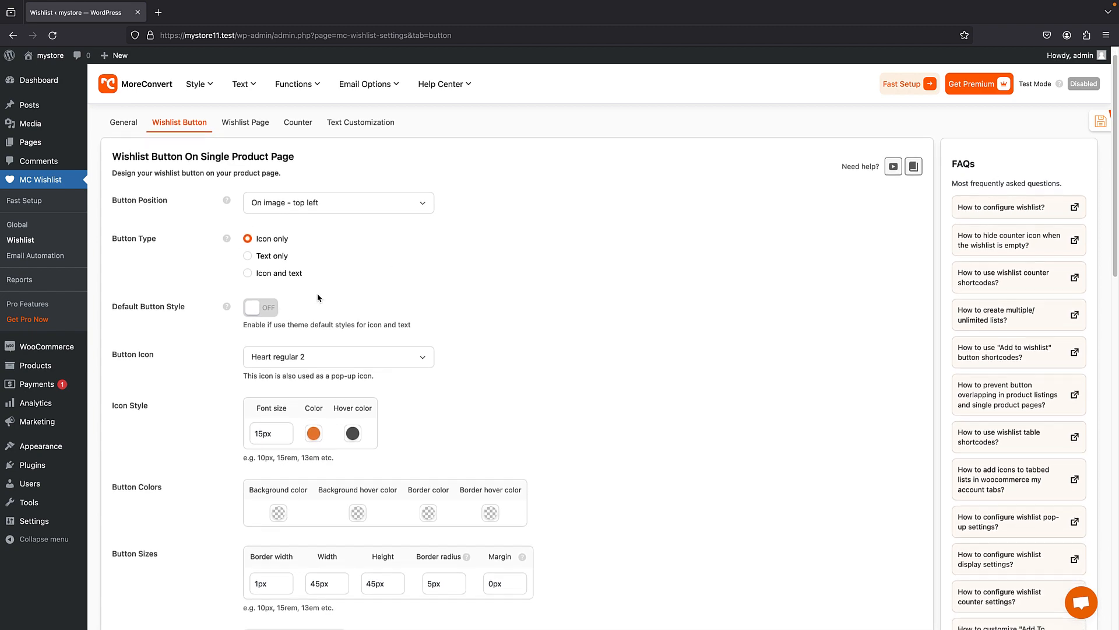
scroll(320, 296, "down", 10)
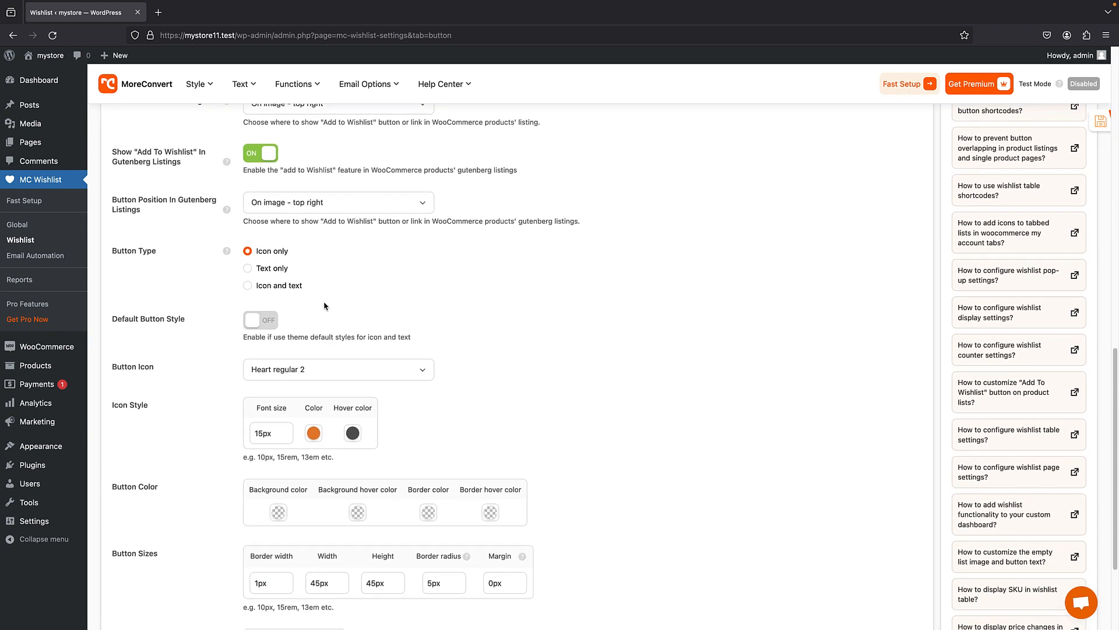
scroll(325, 306, "up", 15)
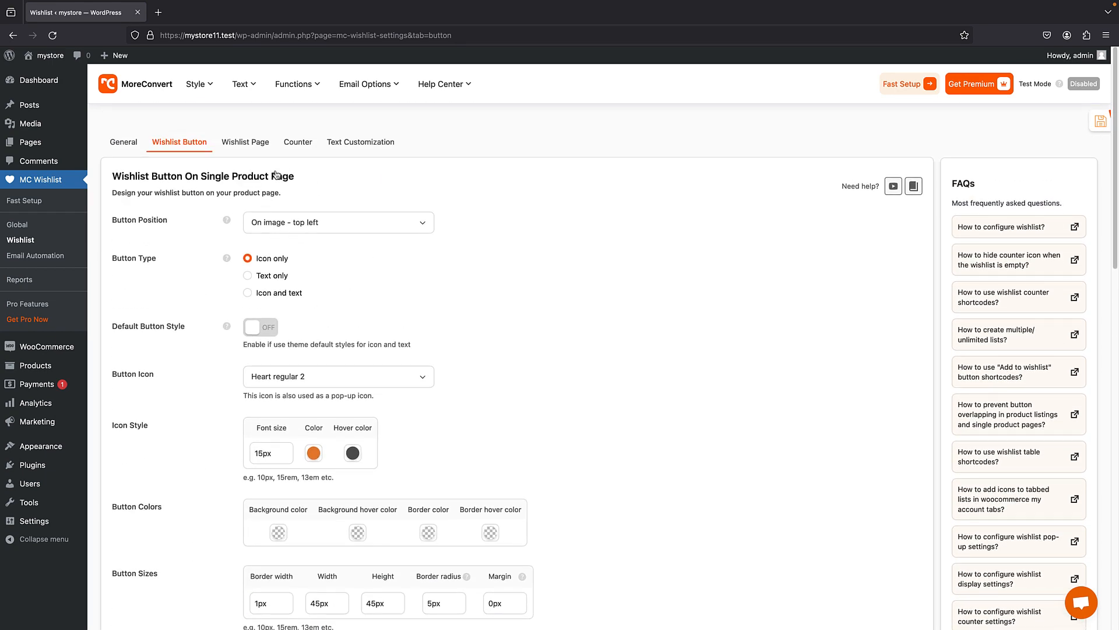
scroll(286, 187, "down", 10)
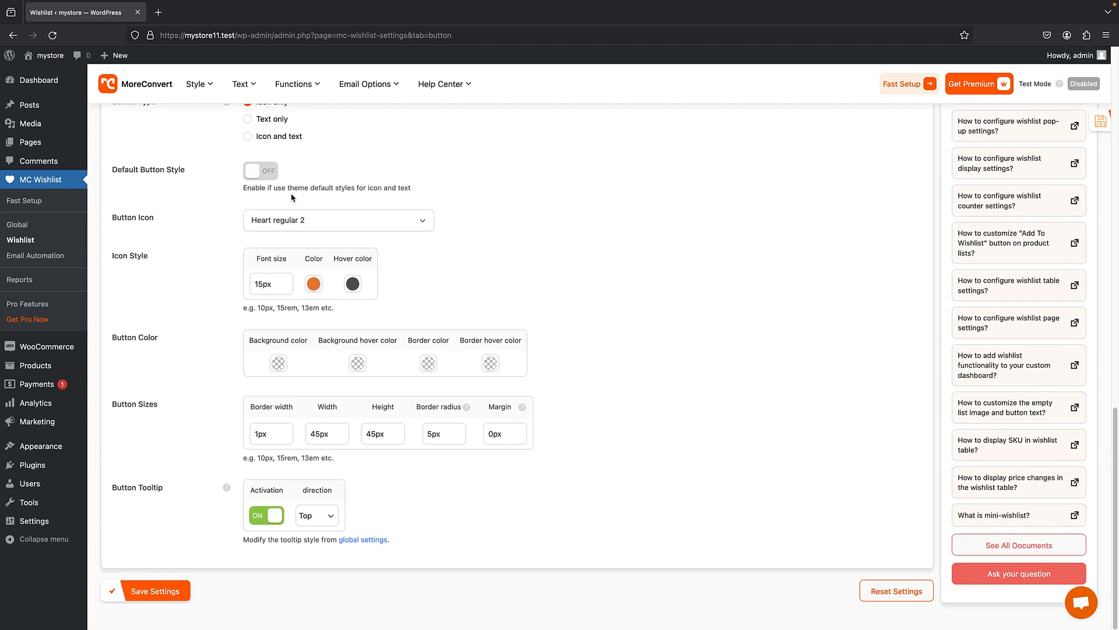
scroll(362, 394, "up", 10)
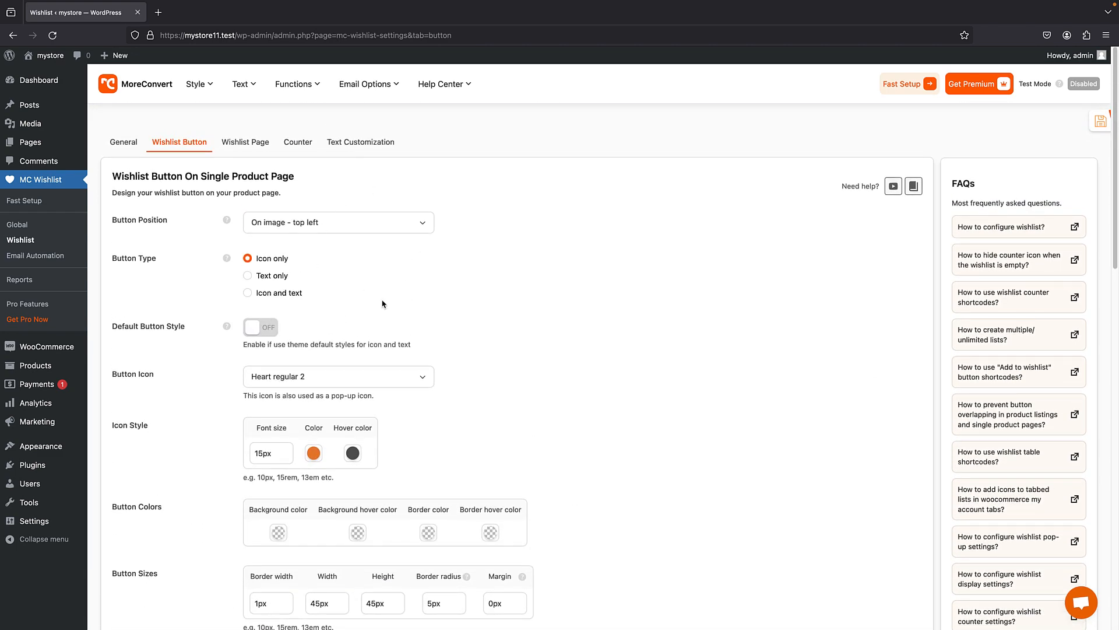
- Set the single product button type to "Icon and text" and colour both its icon and text red, rgb(221,51,51)
left_click(248, 293)
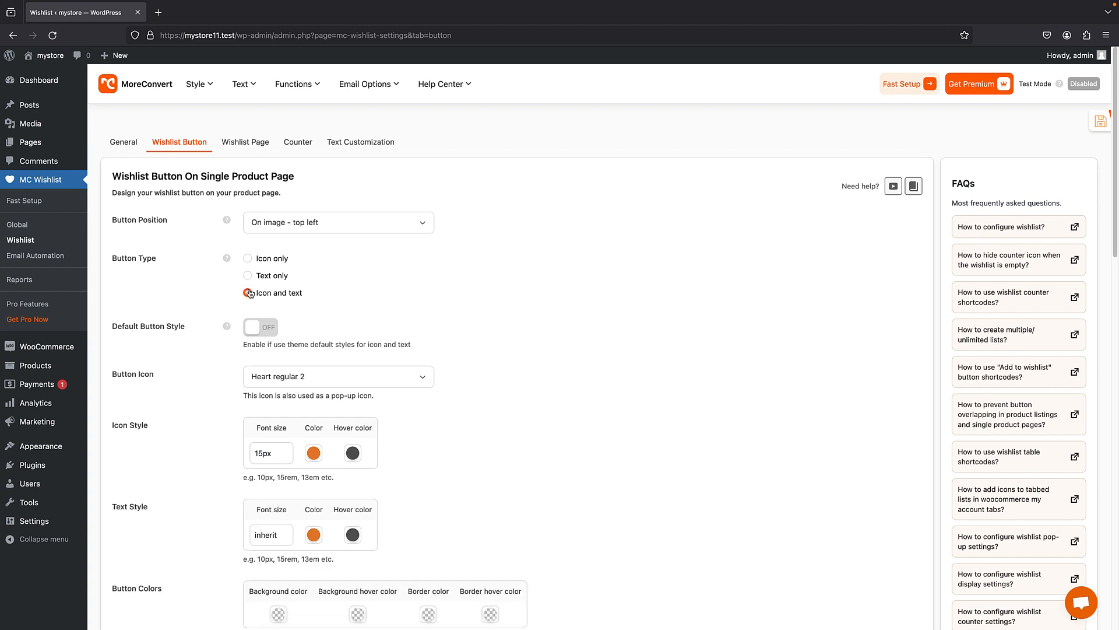
scroll(347, 252, "down", 3)
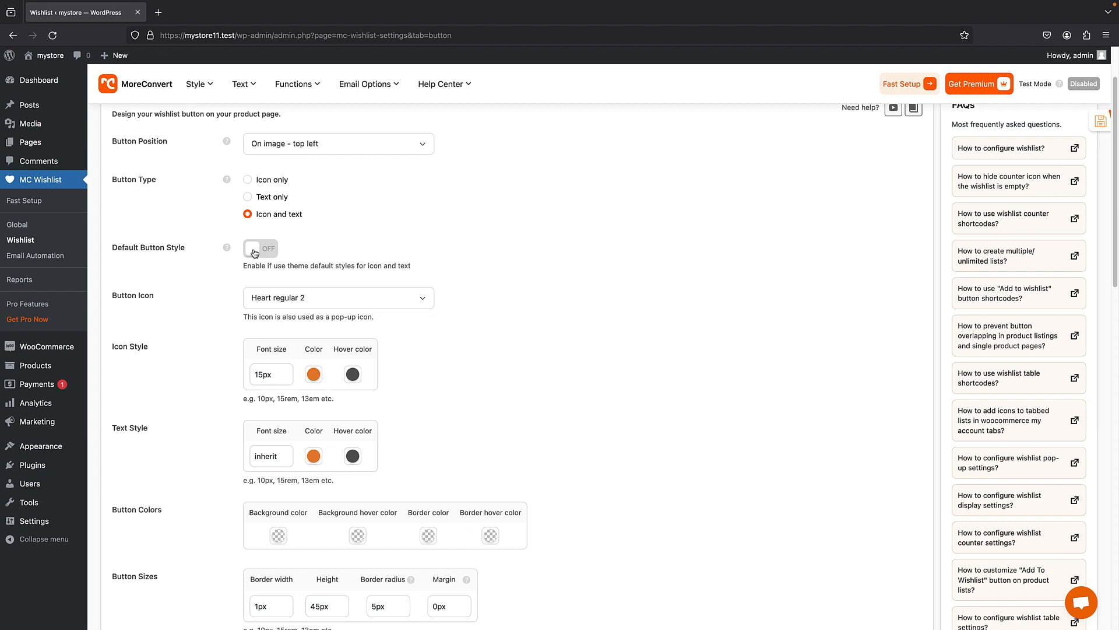
scroll(255, 252, "down", 3)
left_click(315, 270)
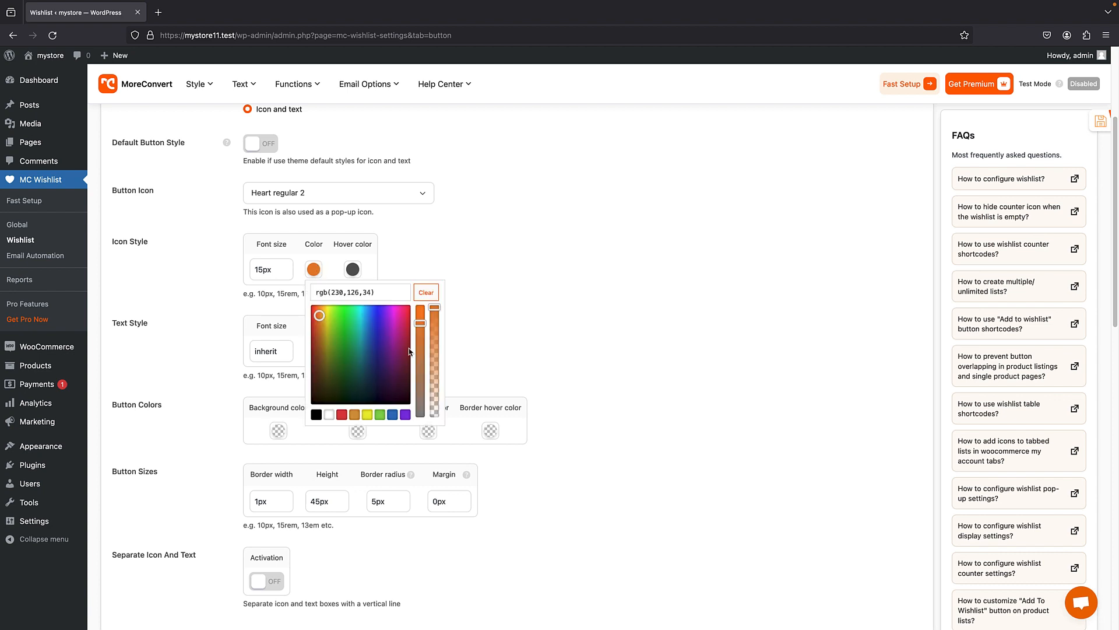
left_click(341, 415)
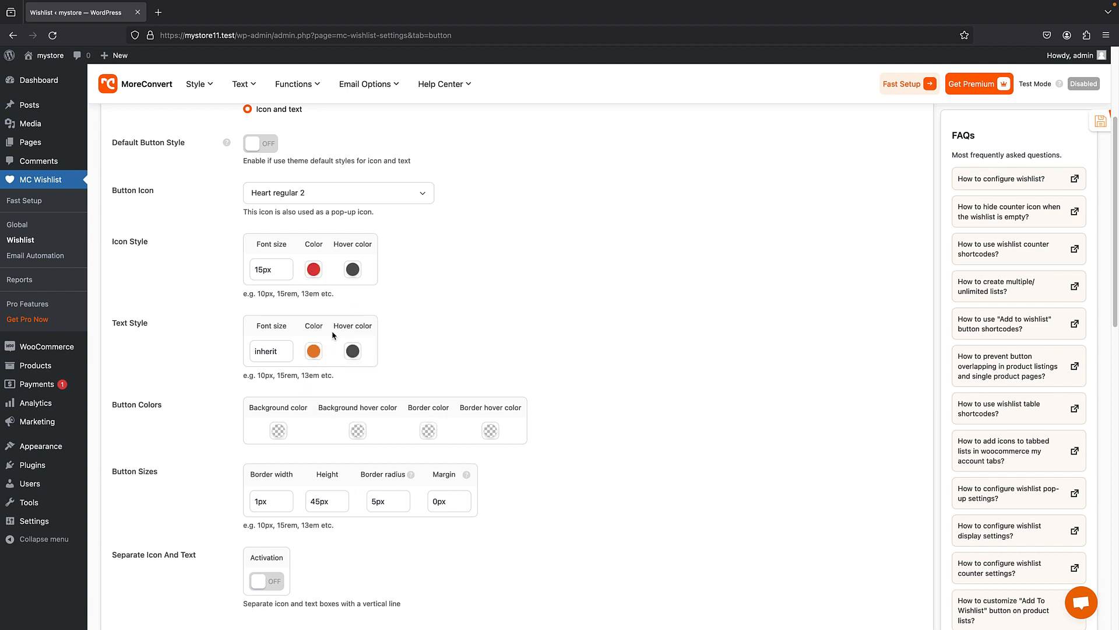
left_click(313, 351)
left_click(341, 496)
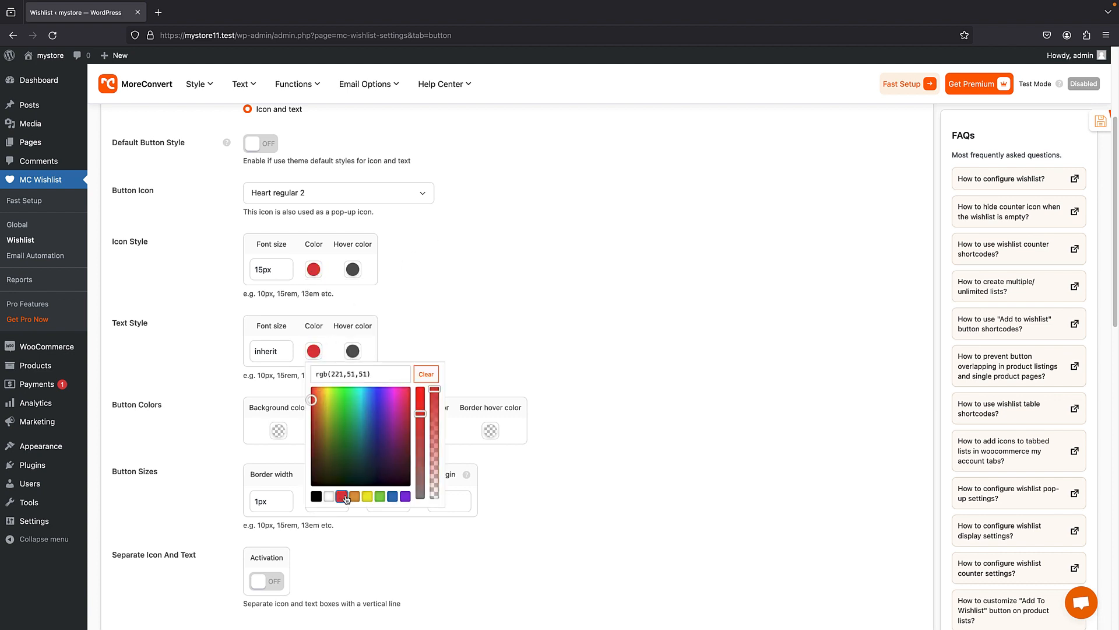
left_click(191, 301)
- Try the "Custom icon" option as the single product button icon and go to its custom SVG code field
scroll(352, 280, "down", 4)
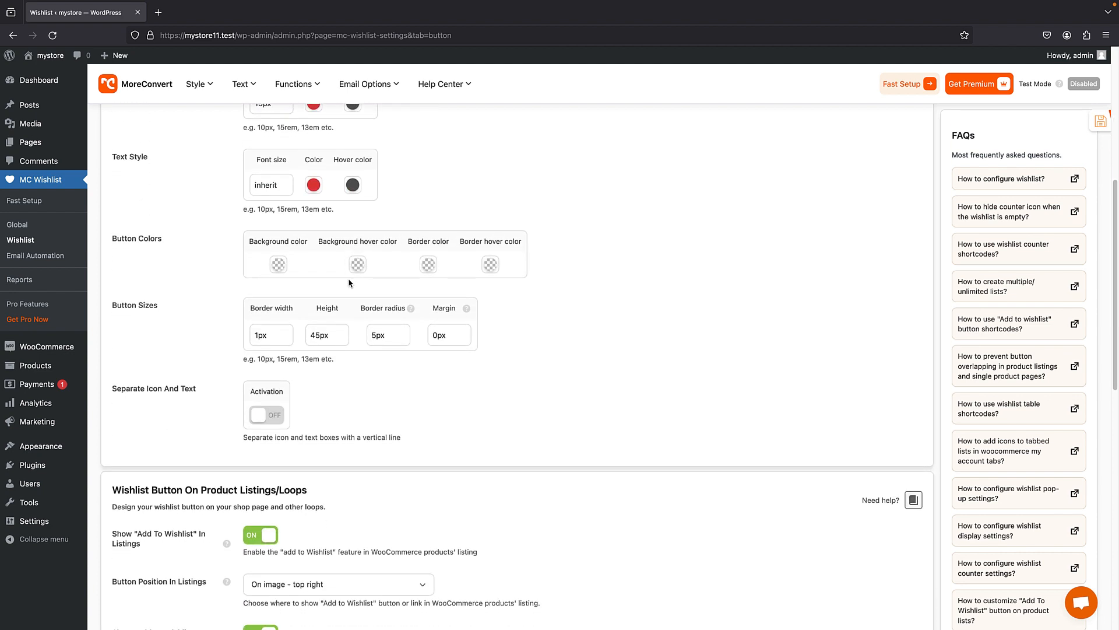
scroll(352, 279, "up", 5)
left_click(320, 279)
scroll(315, 327, "down", 5)
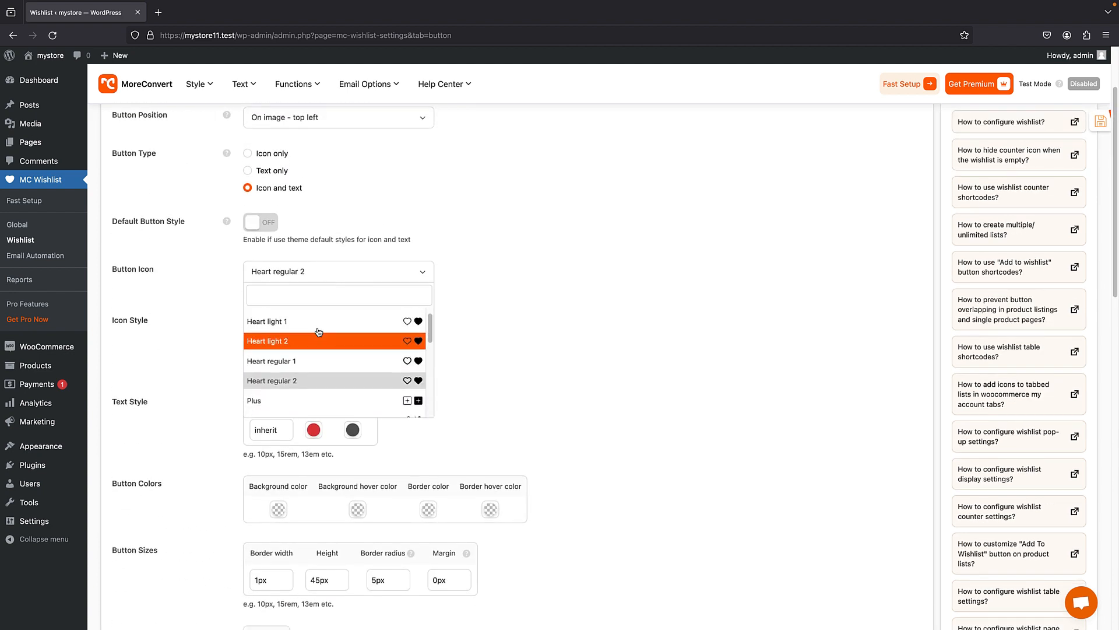
scroll(314, 328, "down", 5)
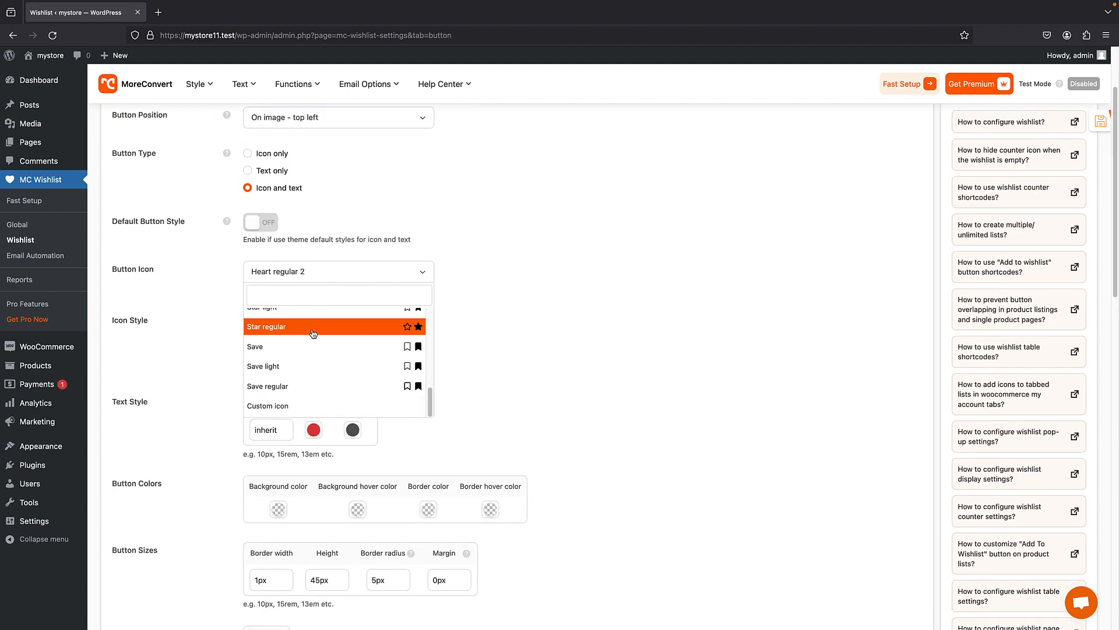
left_click(286, 408)
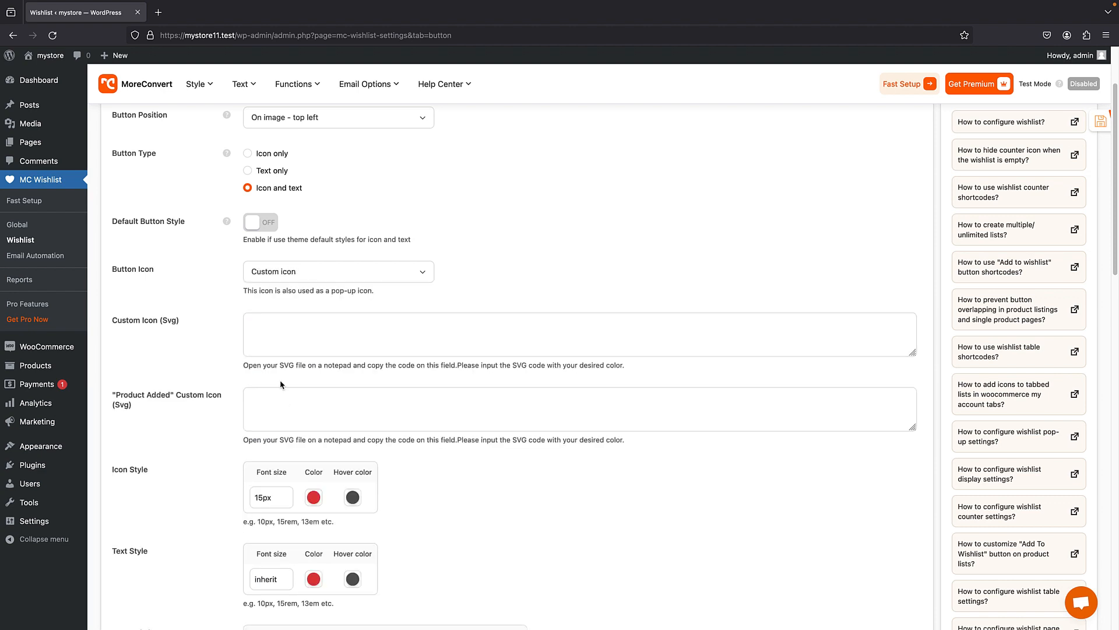
left_click(275, 336)
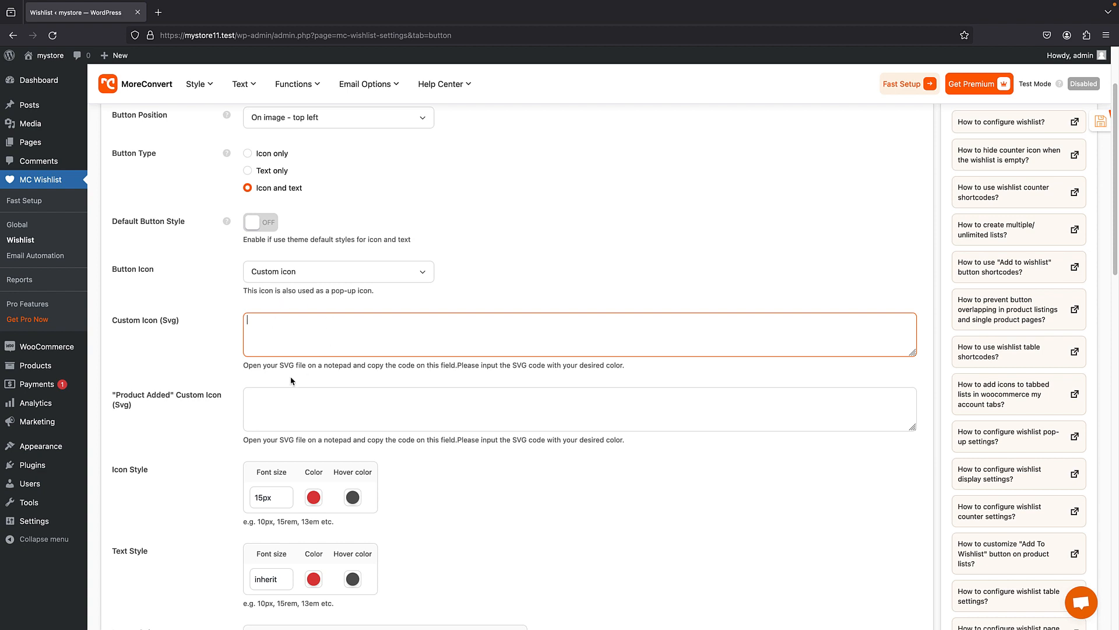
- Choose "Pin" as the single product button icon and save the Wishlist Button settings
left_click(332, 285)
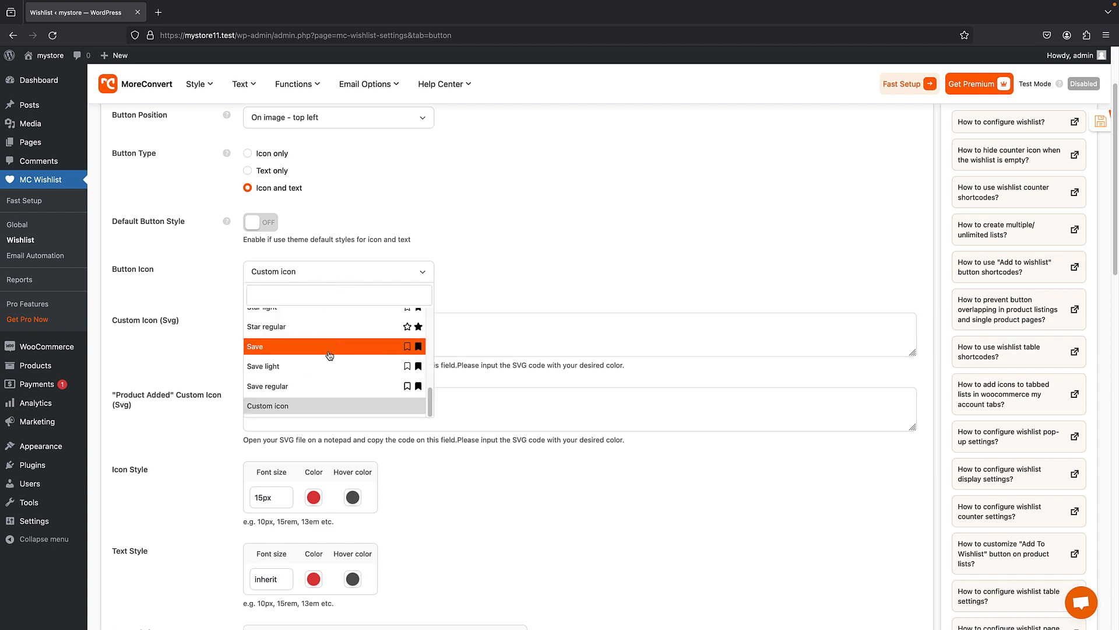
scroll(321, 365, "up", 5)
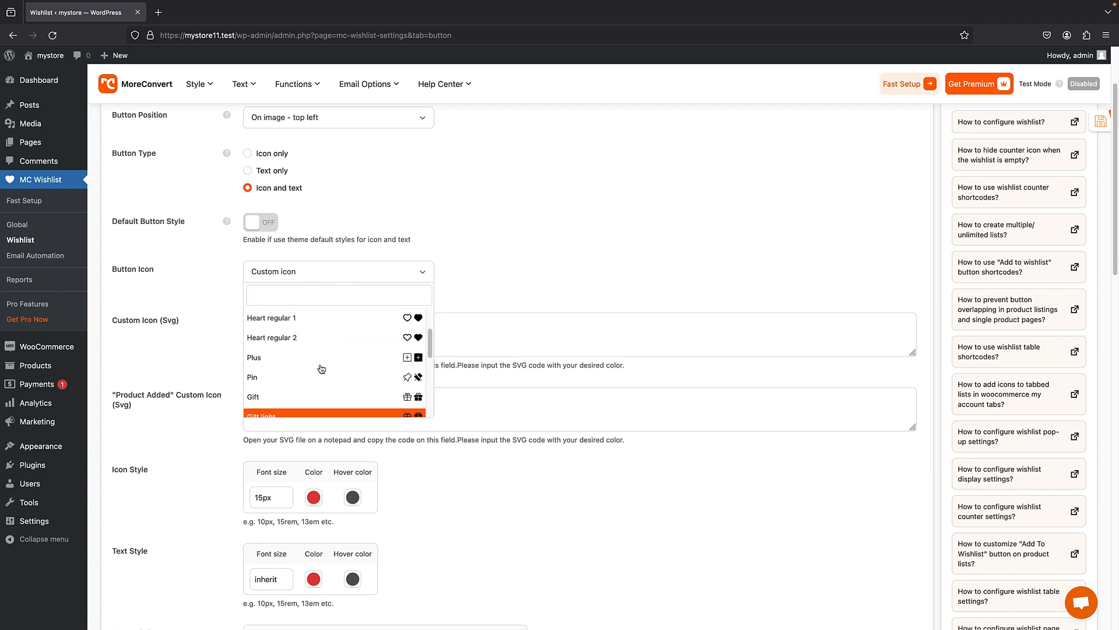
left_click(293, 382)
scroll(389, 276, "down", 5)
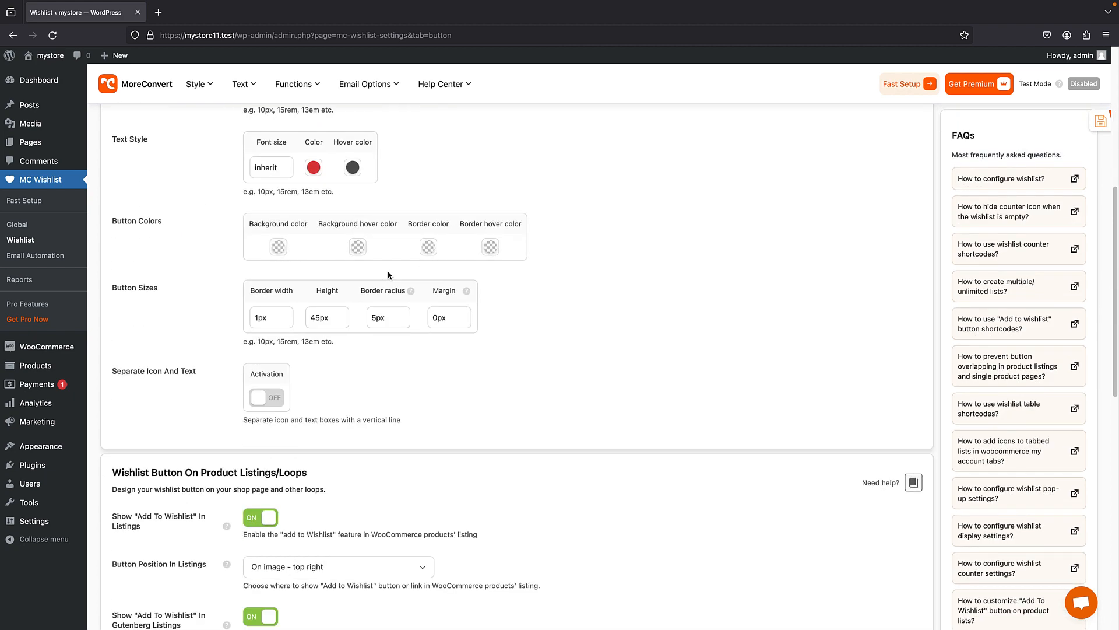
scroll(420, 259, "down", 10)
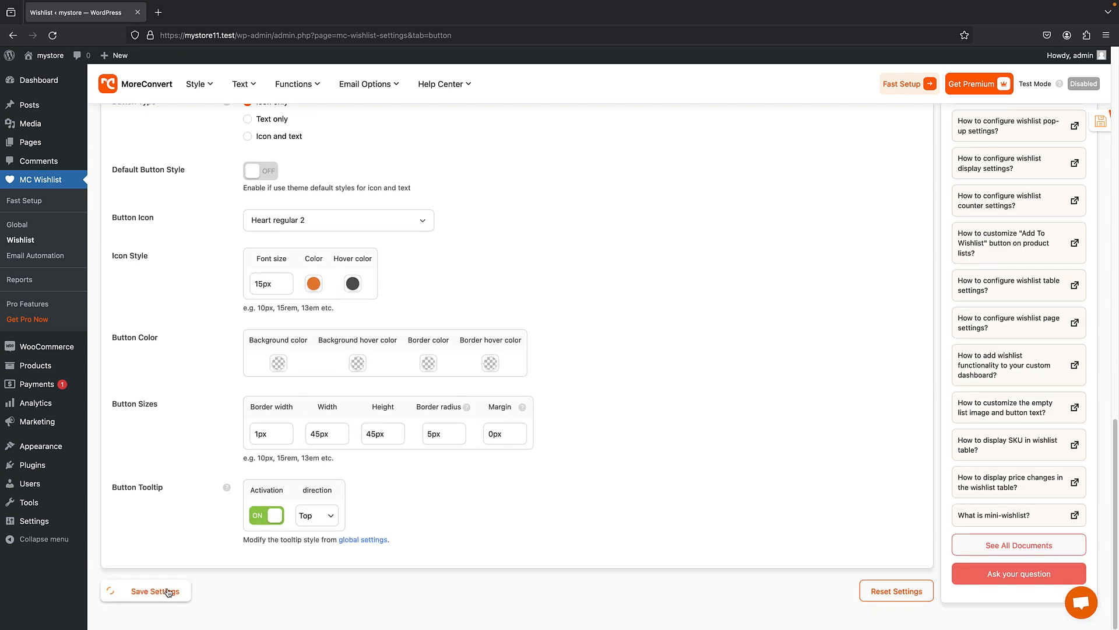
left_click(166, 592)
- Open the storefront in a new tab, go to the Beanie product page and add the product to the wishlist
right_click(43, 65)
left_click(76, 71)
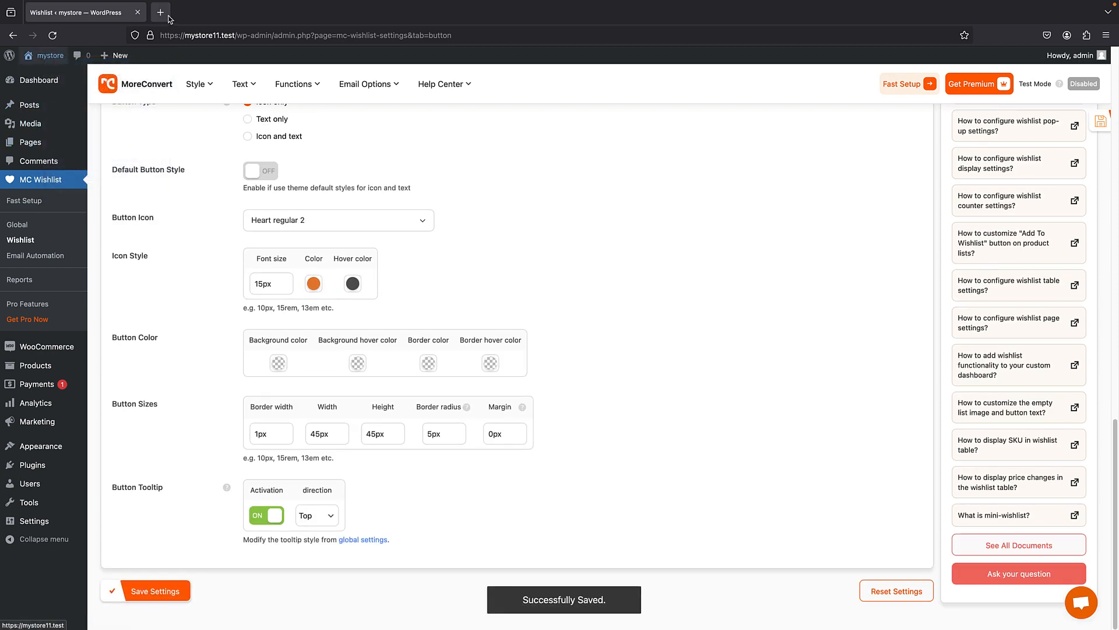
left_click(198, 12)
scroll(373, 219, "down", 4)
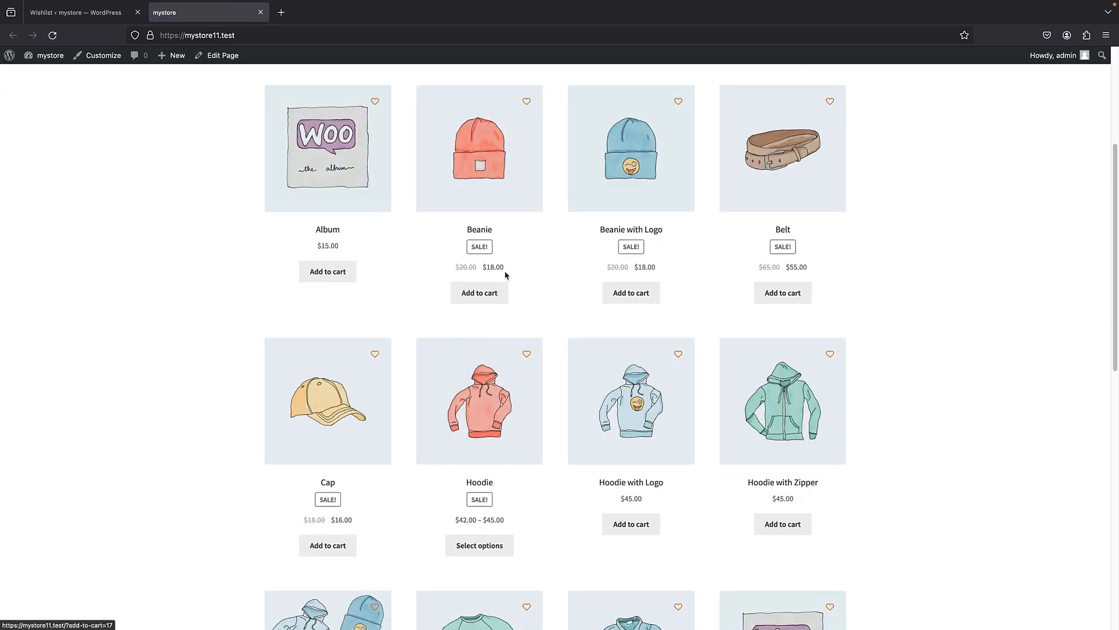
left_click(506, 172)
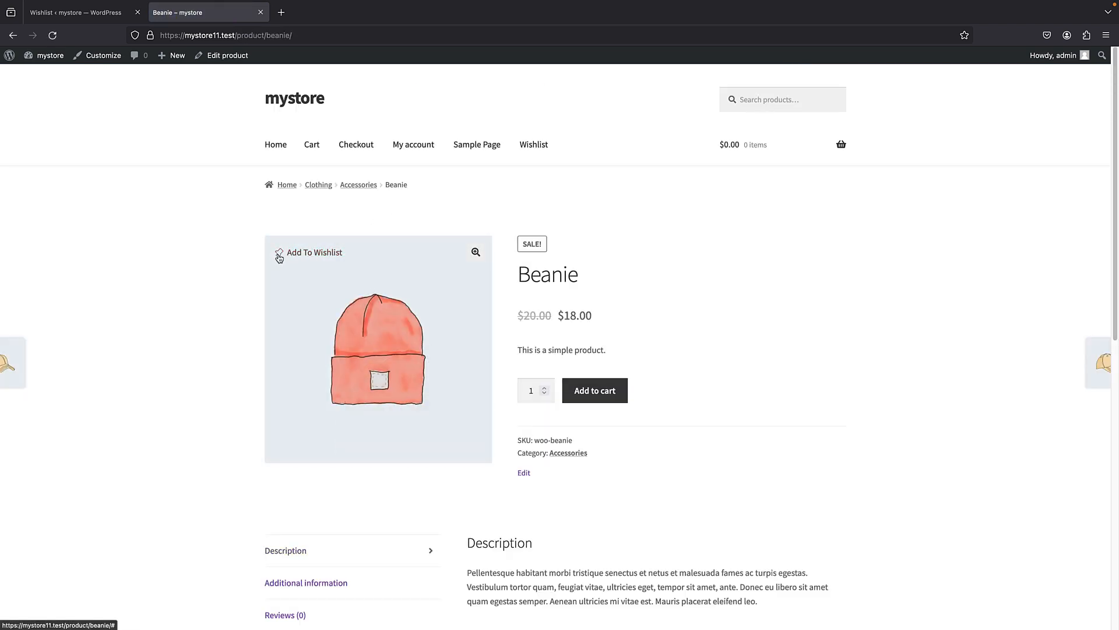
left_click(307, 255)
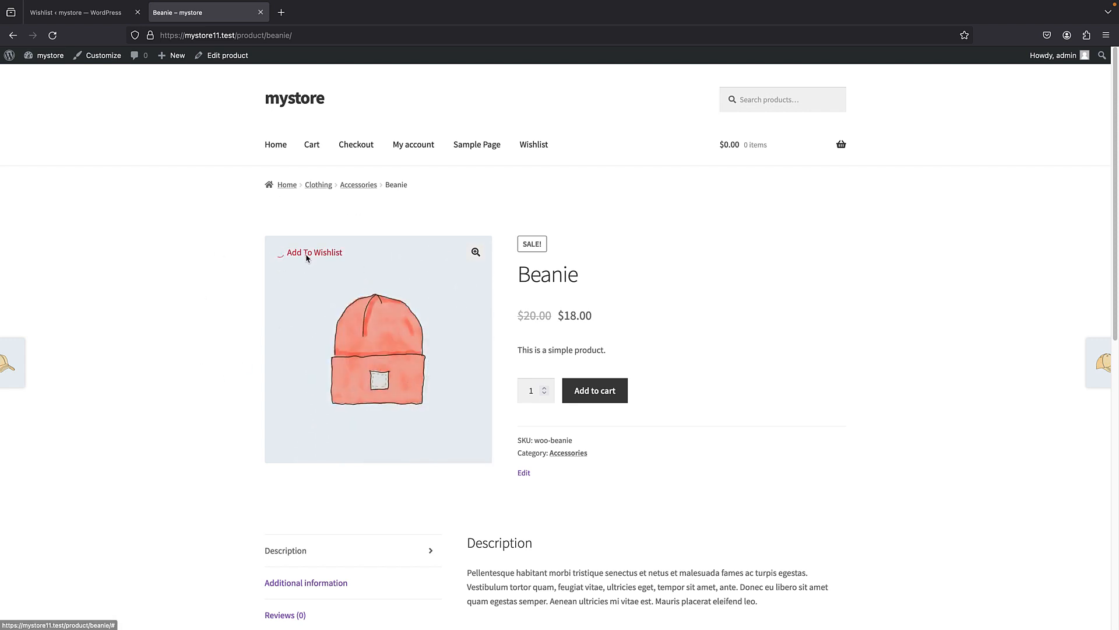
- Review the single product Button Position choices in the plugin settings and check the button's placement on the Beanie product page
left_click(92, 19)
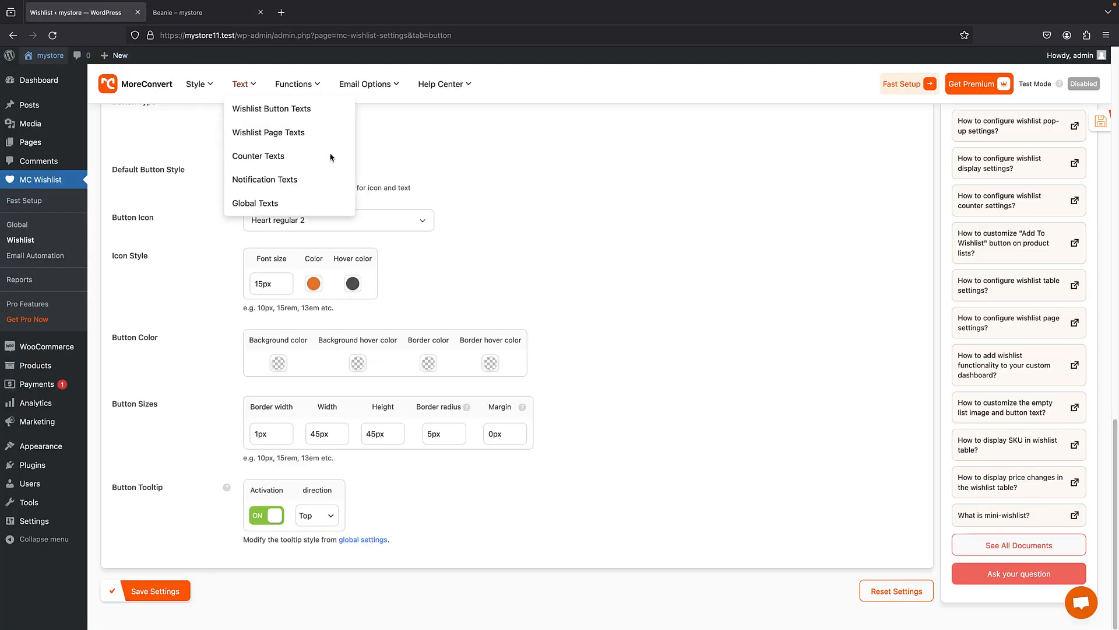
scroll(337, 225, "up", 14)
scroll(368, 303, "up", 3)
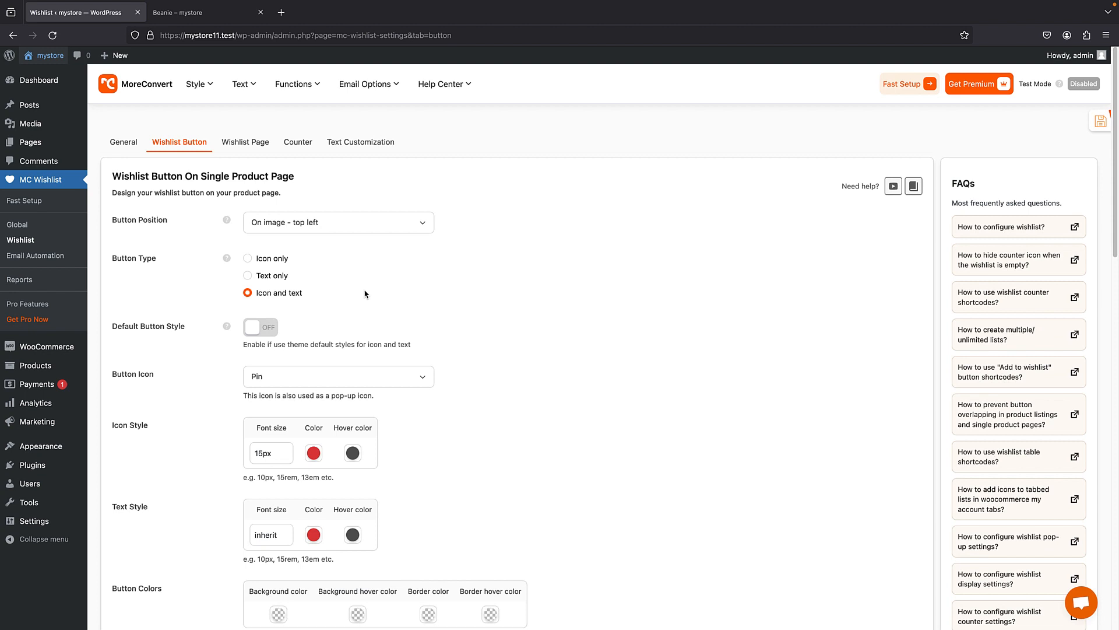
left_click(302, 229)
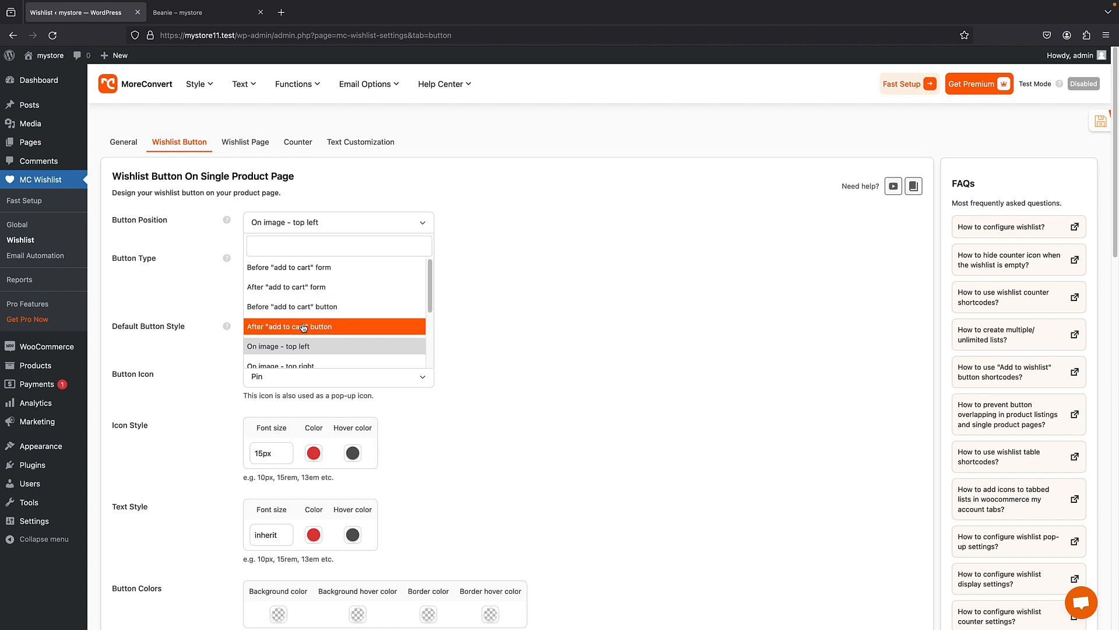
left_click(374, 198)
left_click(224, 12)
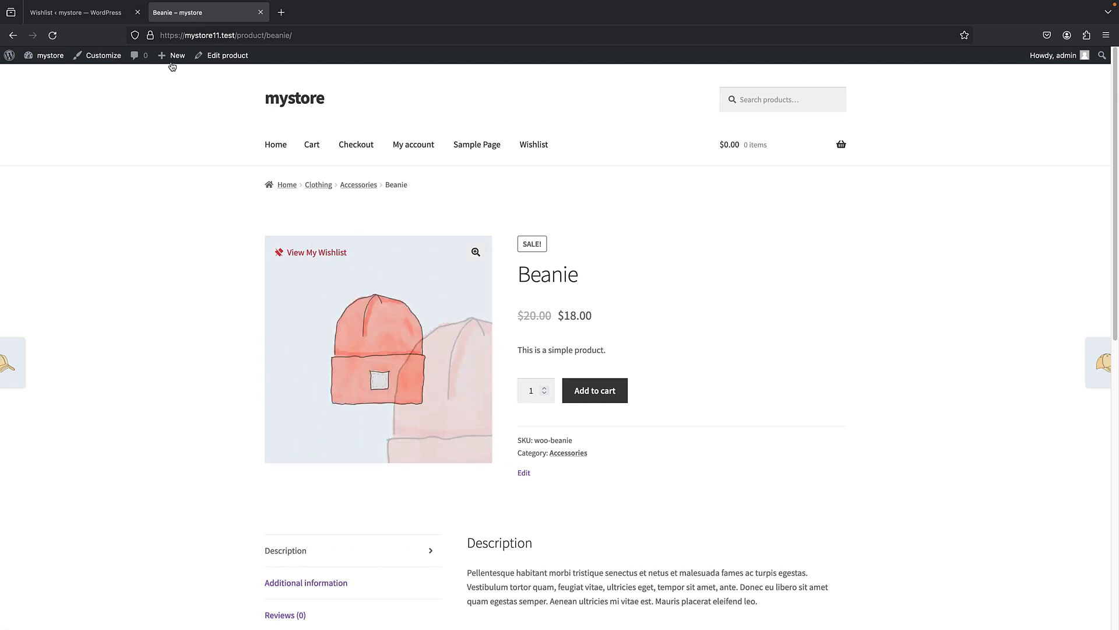
left_click(76, 12)
- Save the Wishlist Button settings again with the current button position
scroll(178, 341, "down", 15)
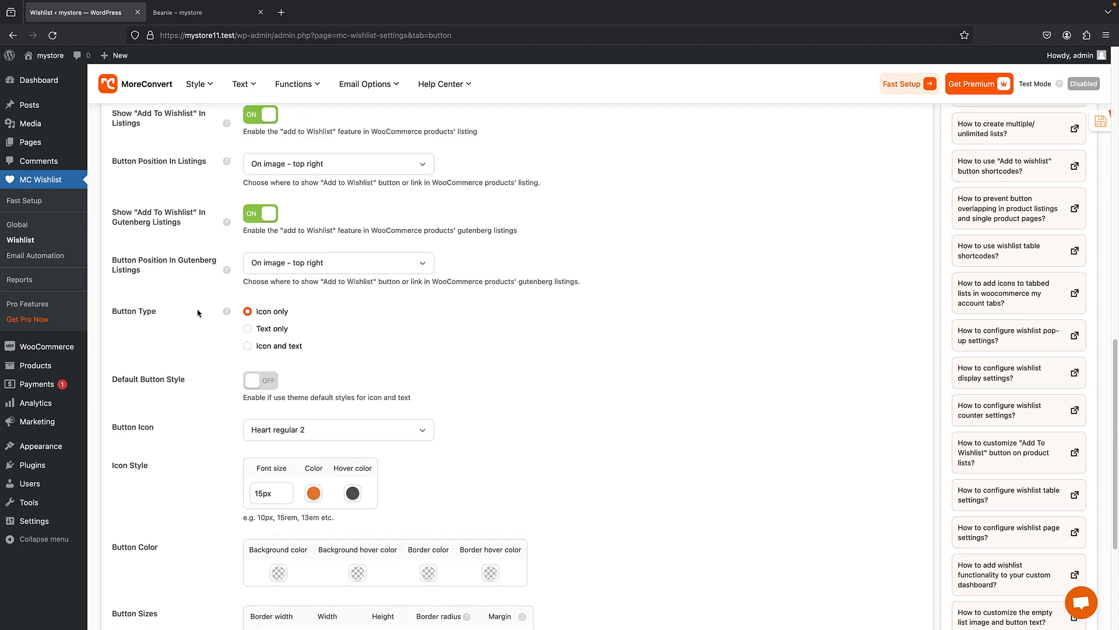
scroll(198, 313, "down", 5)
left_click(150, 594)
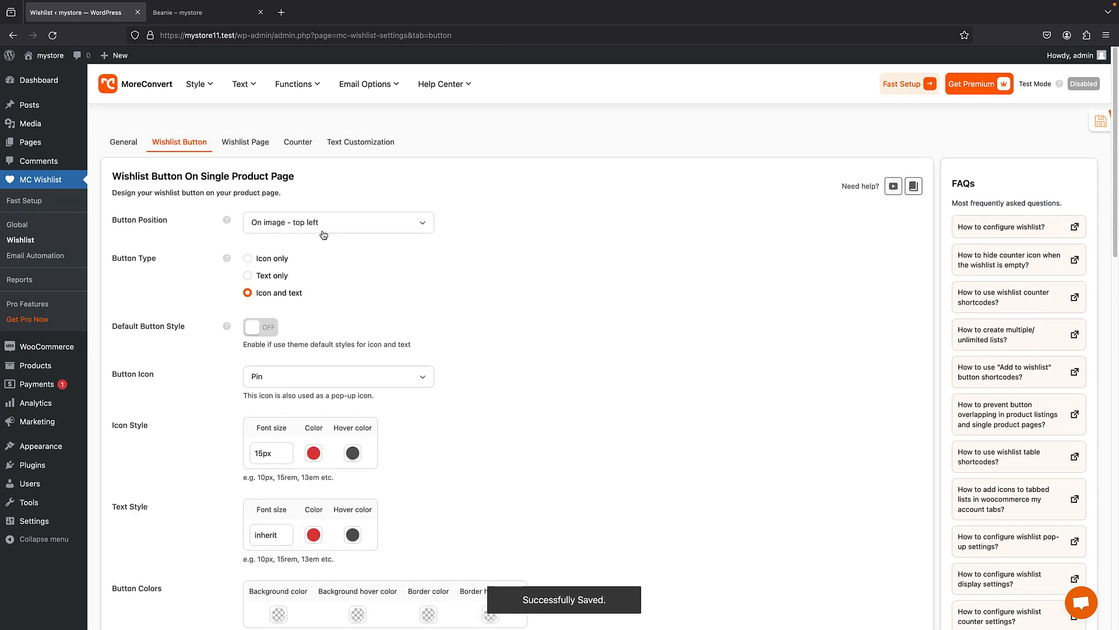
- Review the Wishlist Page, Counter, Text Customization and General settings of the wishlist plugin
left_click(245, 143)
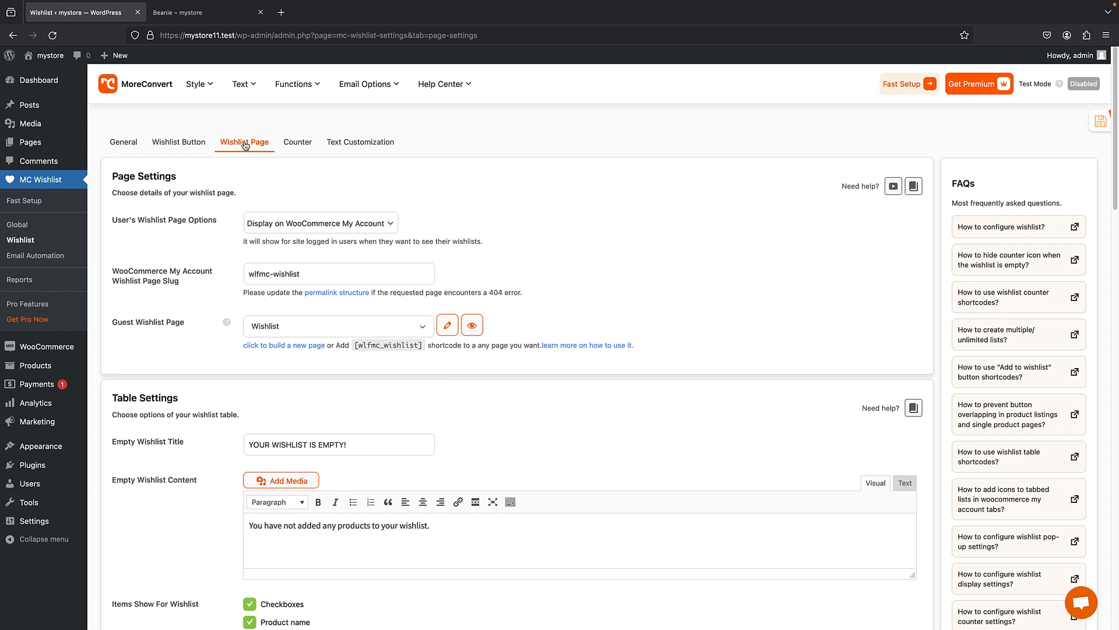
scroll(290, 452, "down", 3)
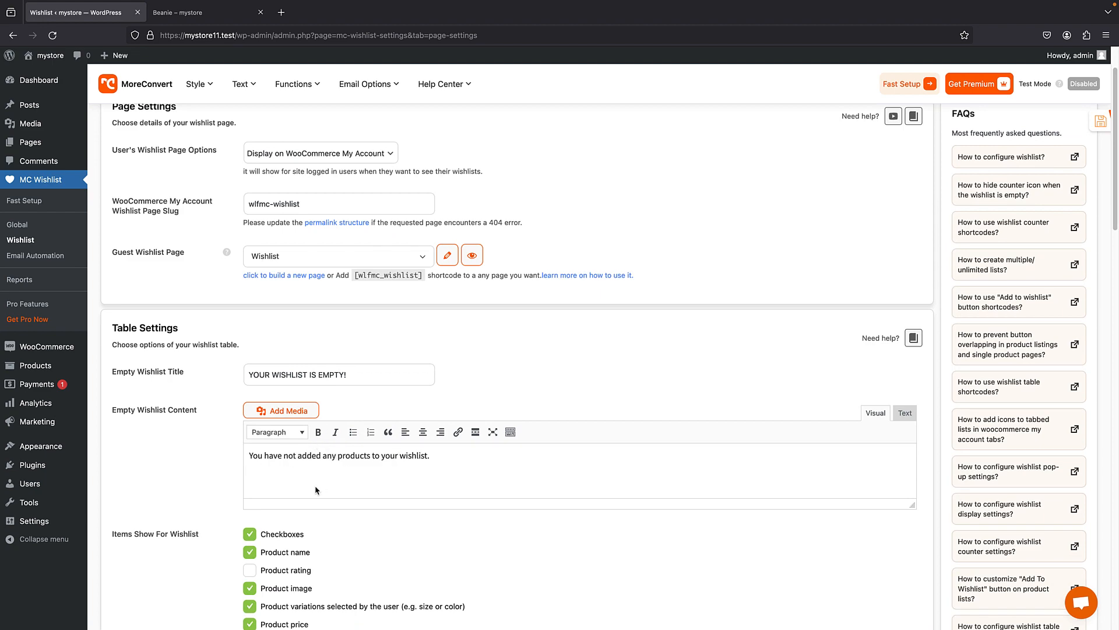
scroll(326, 483, "down", 5)
scroll(315, 233, "up", 10)
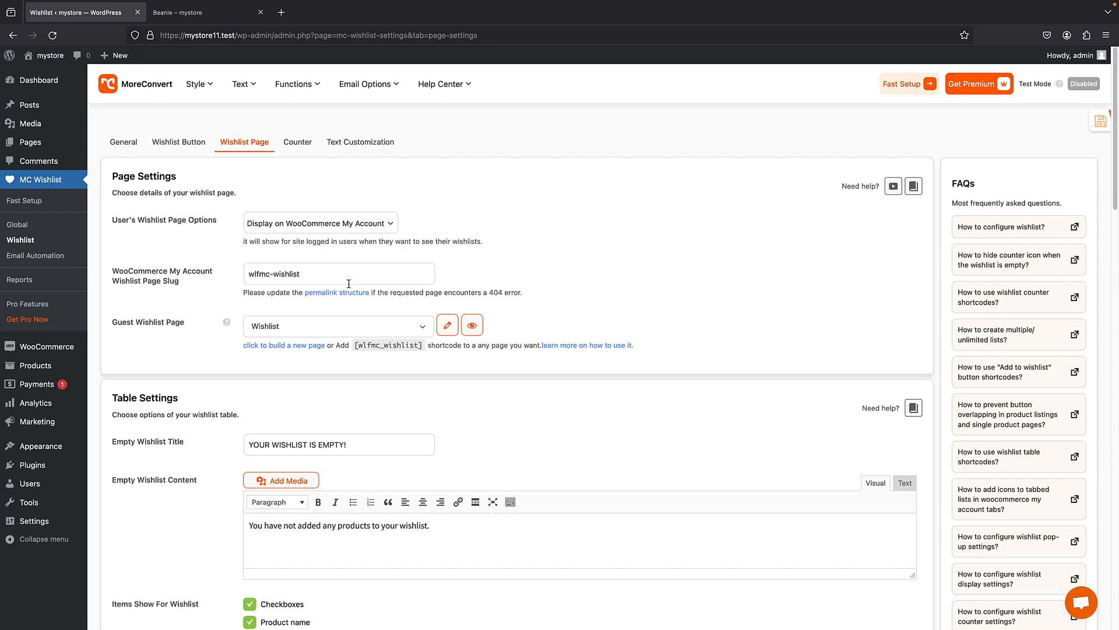
left_click(301, 147)
left_click(351, 149)
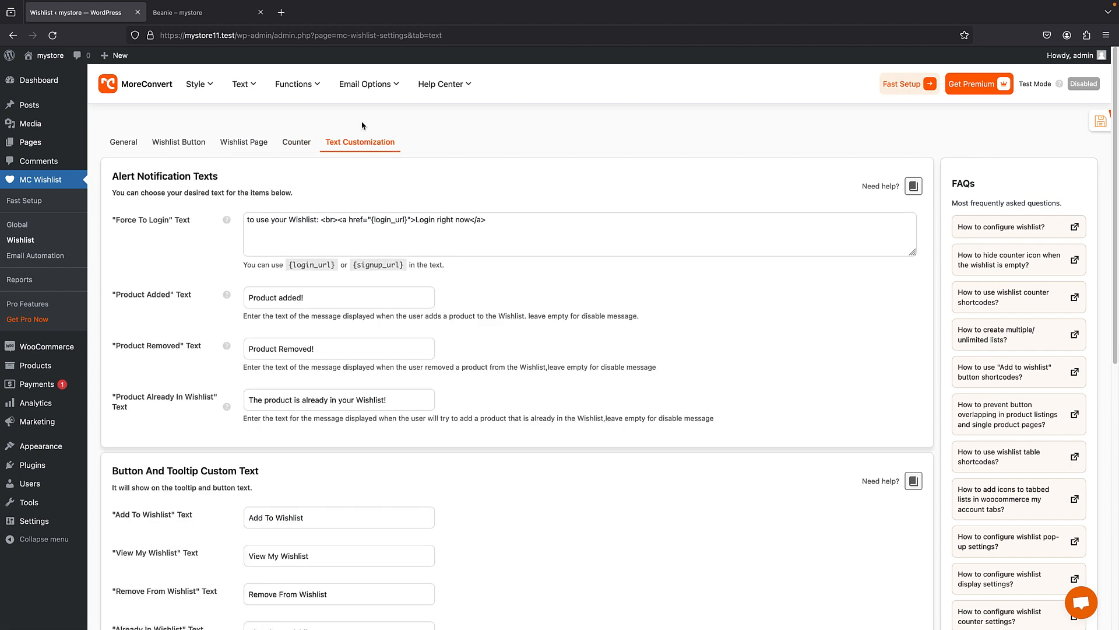
scroll(351, 245, "down", 3)
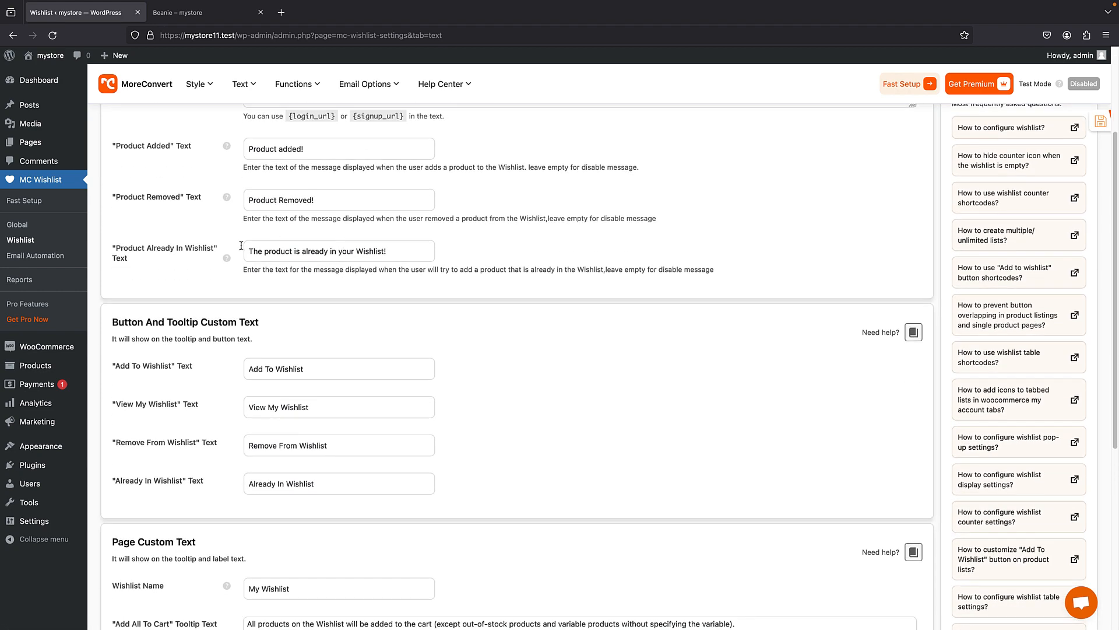
scroll(289, 218, "up", 3)
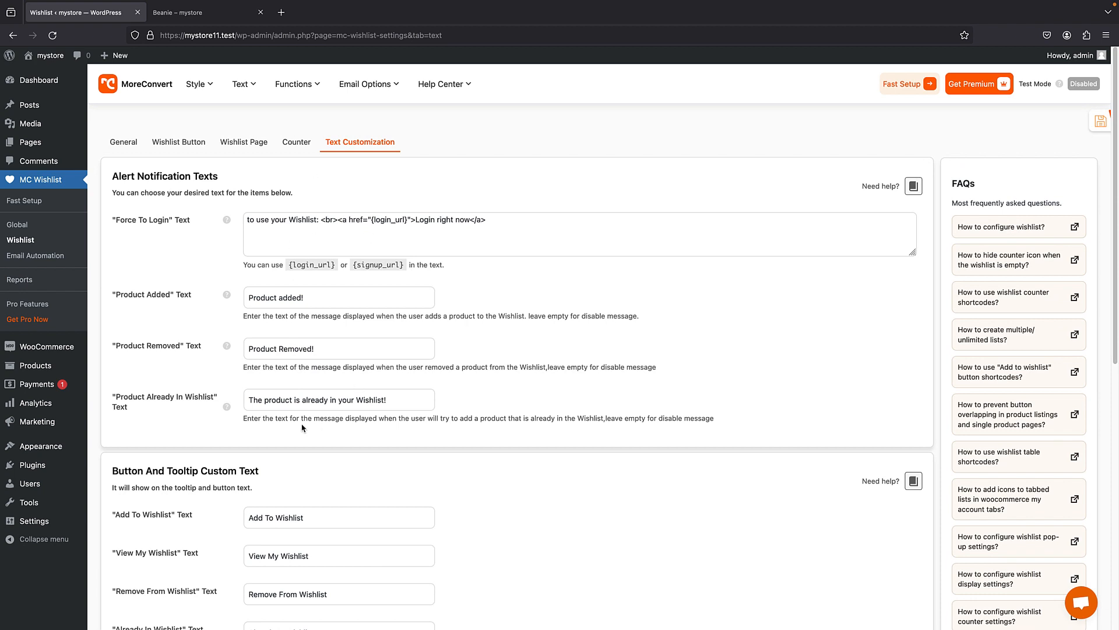
left_click(133, 144)
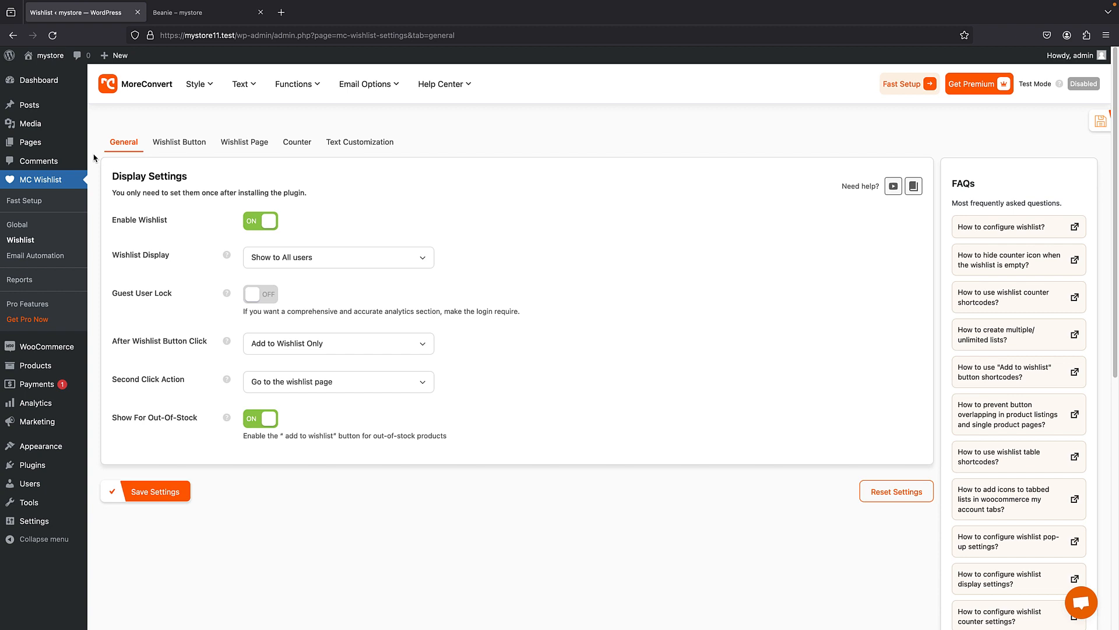
- Set the single product Button Position to "Use shortcode", save the settings and reload the Beanie product page to check the button
left_click(166, 145)
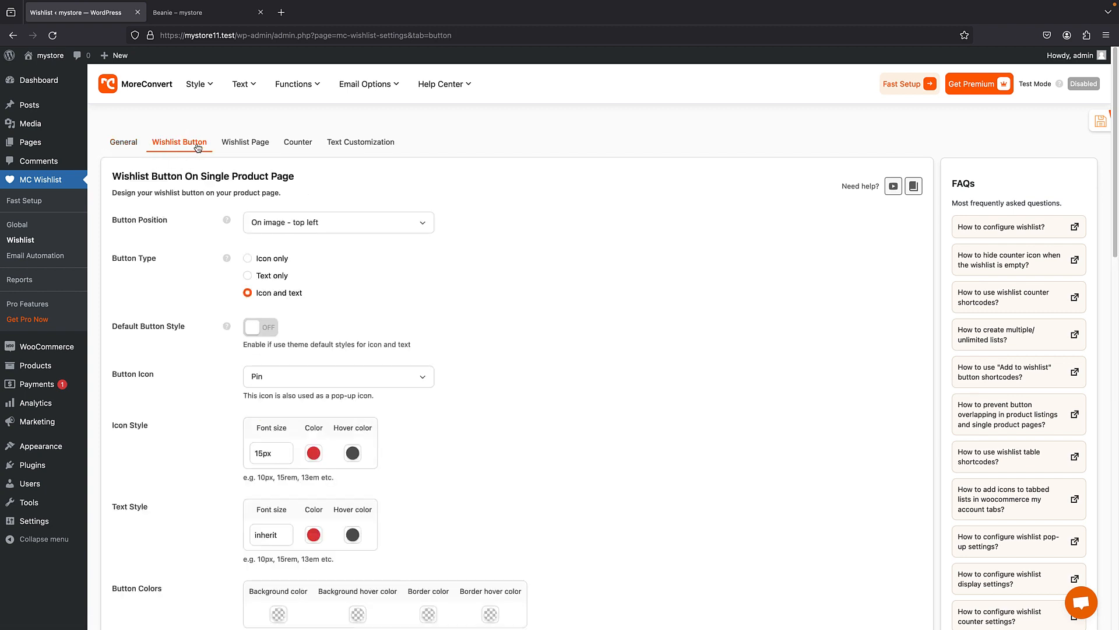
left_click(313, 222)
scroll(317, 309, "down", 2)
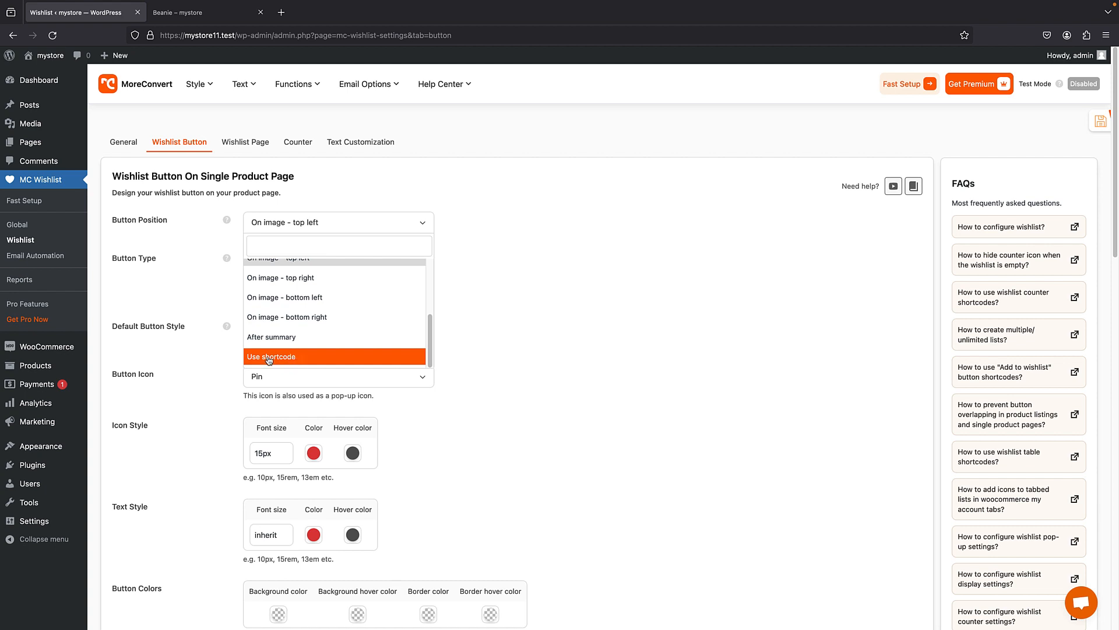
scroll(262, 356, "down", 15)
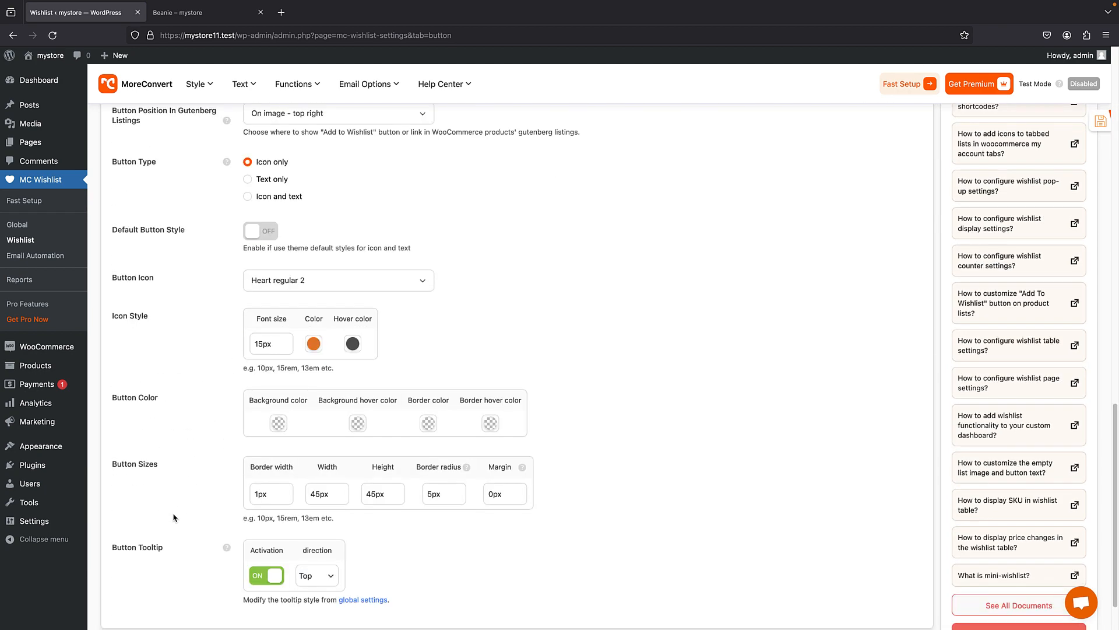
left_click(155, 591)
left_click(177, 14)
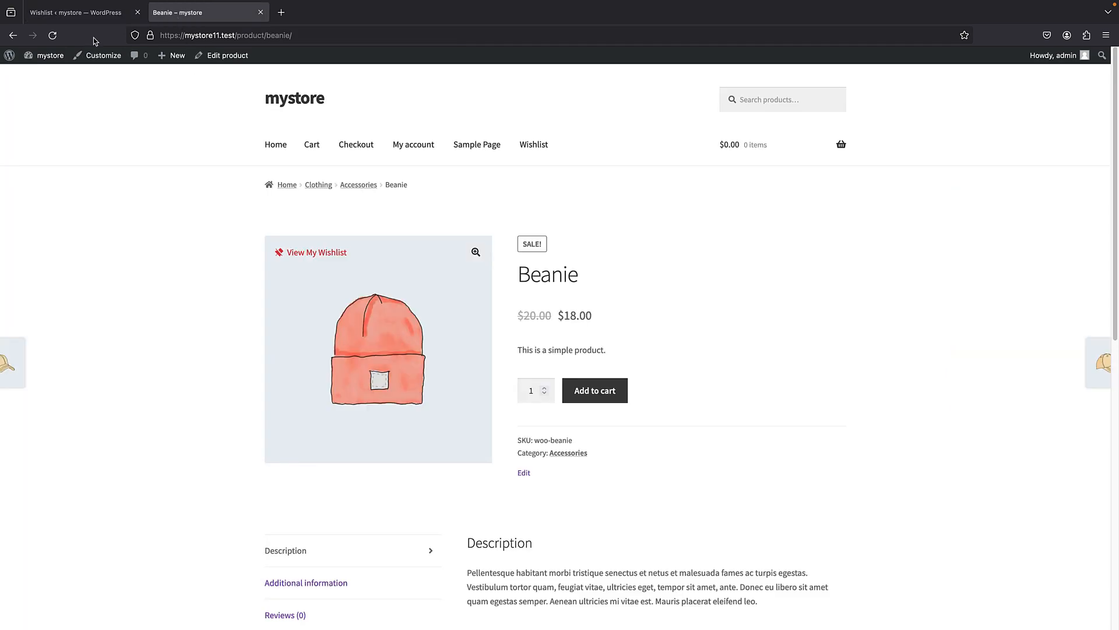
left_click(56, 37)
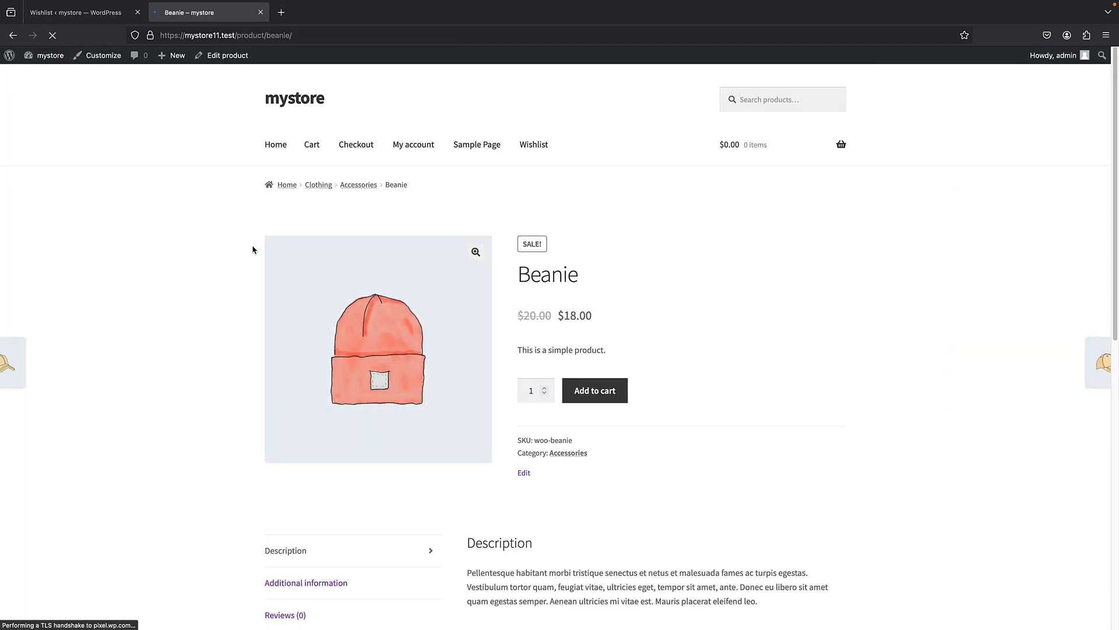
- Set the single product Button Position to "On image - top left", save the settings and reload the Beanie product page
left_click(76, 12)
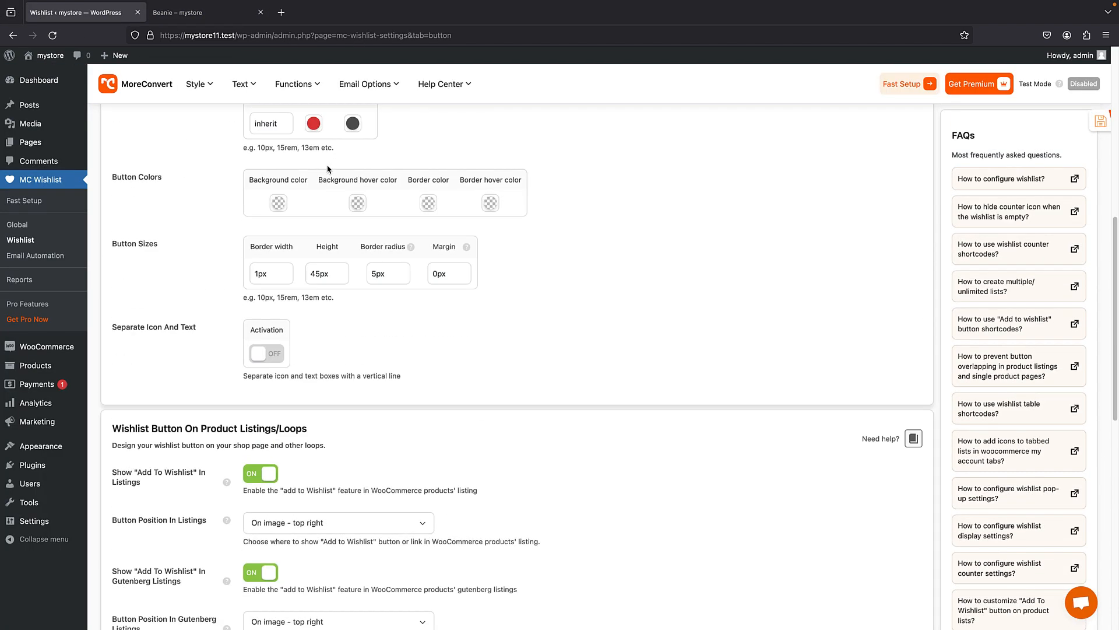
left_click(306, 224)
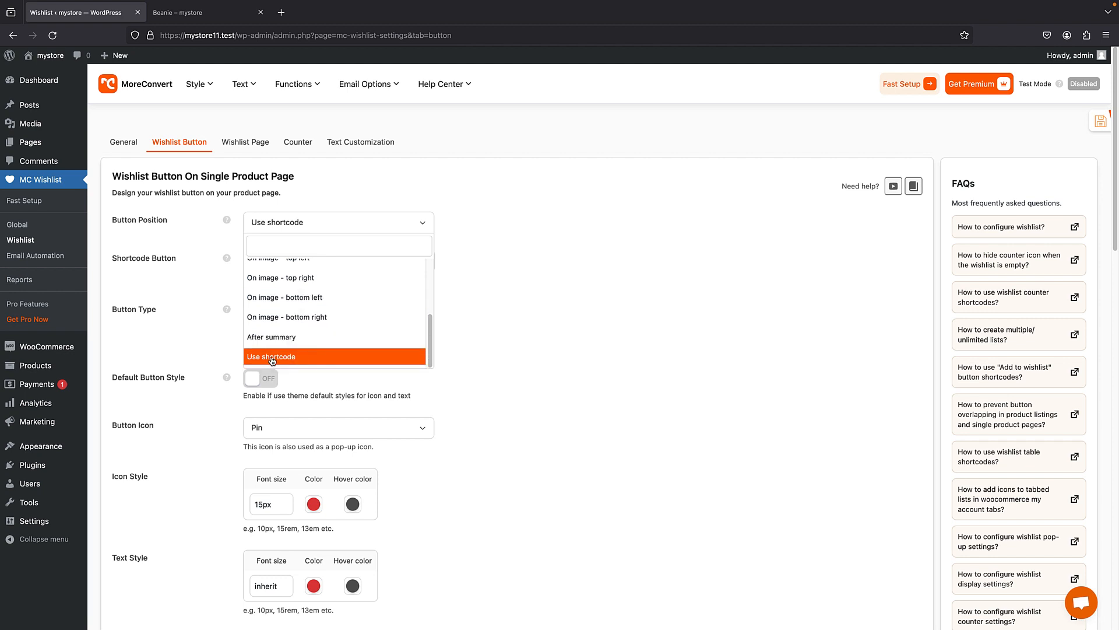
scroll(272, 360, "up", 3)
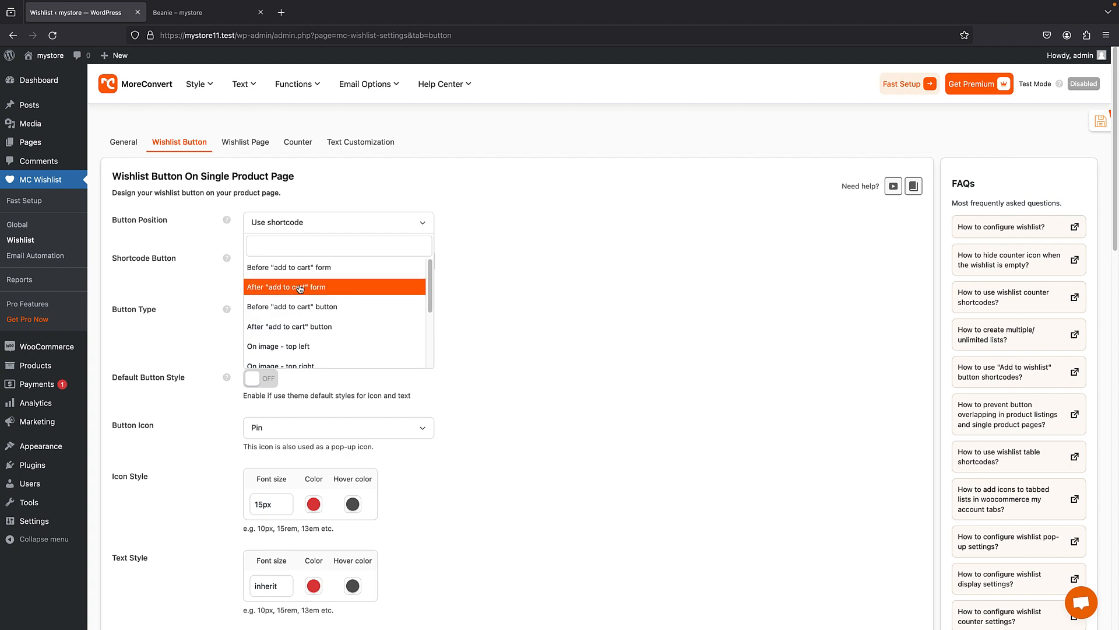
left_click(297, 304)
scroll(251, 408, "down", 20)
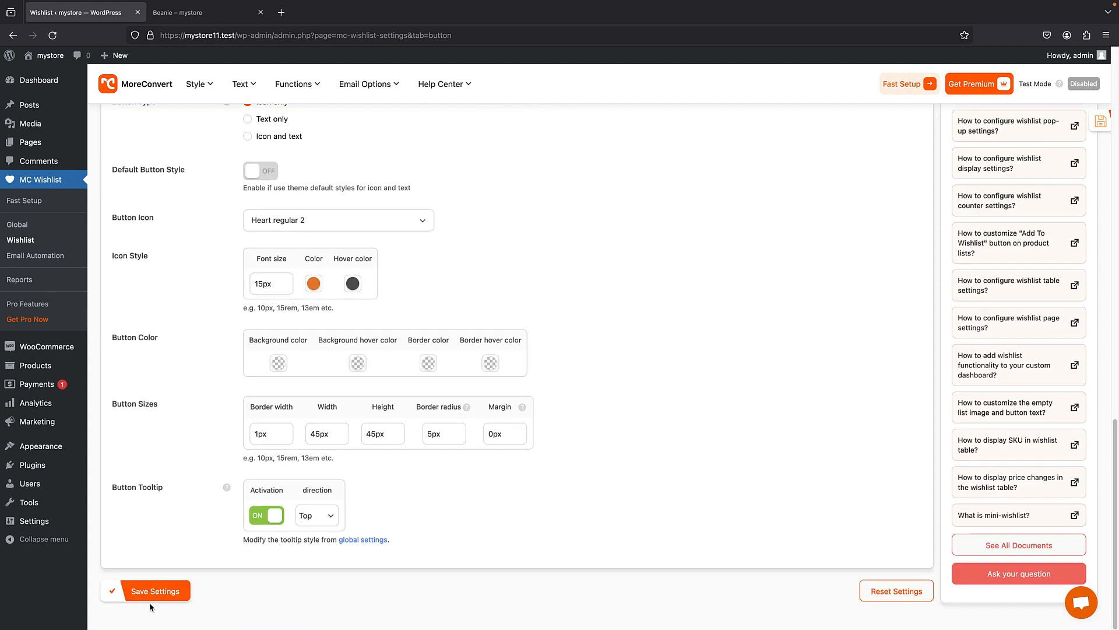
left_click(150, 594)
left_click(170, 20)
left_click(54, 37)
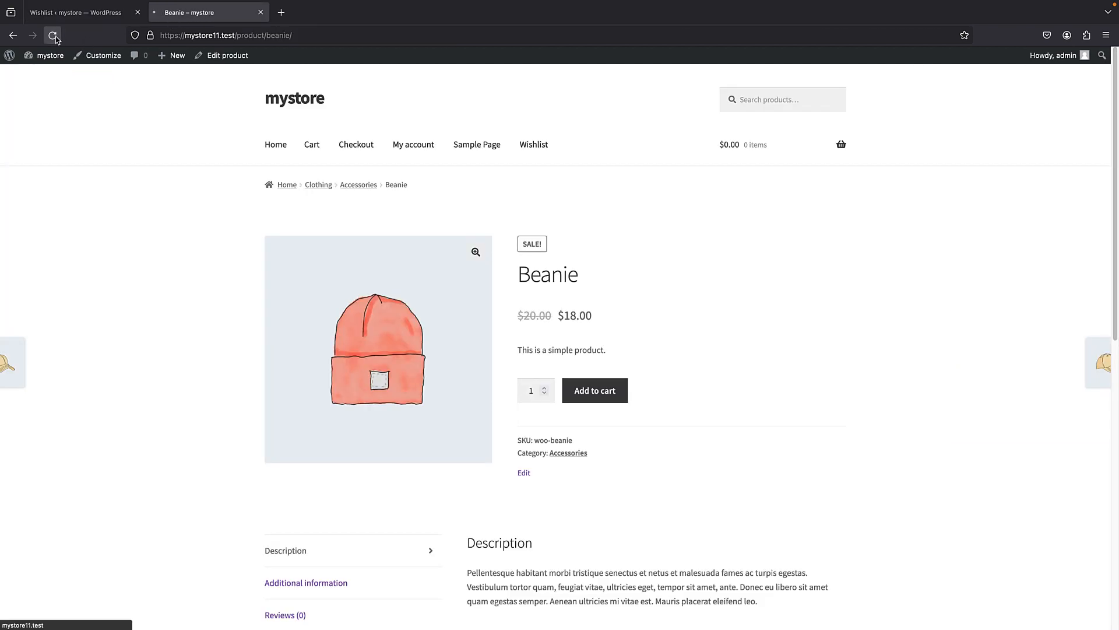
- Return to the Wishlist Button settings, check the button position and visit the storefront's shop page
left_click(76, 12)
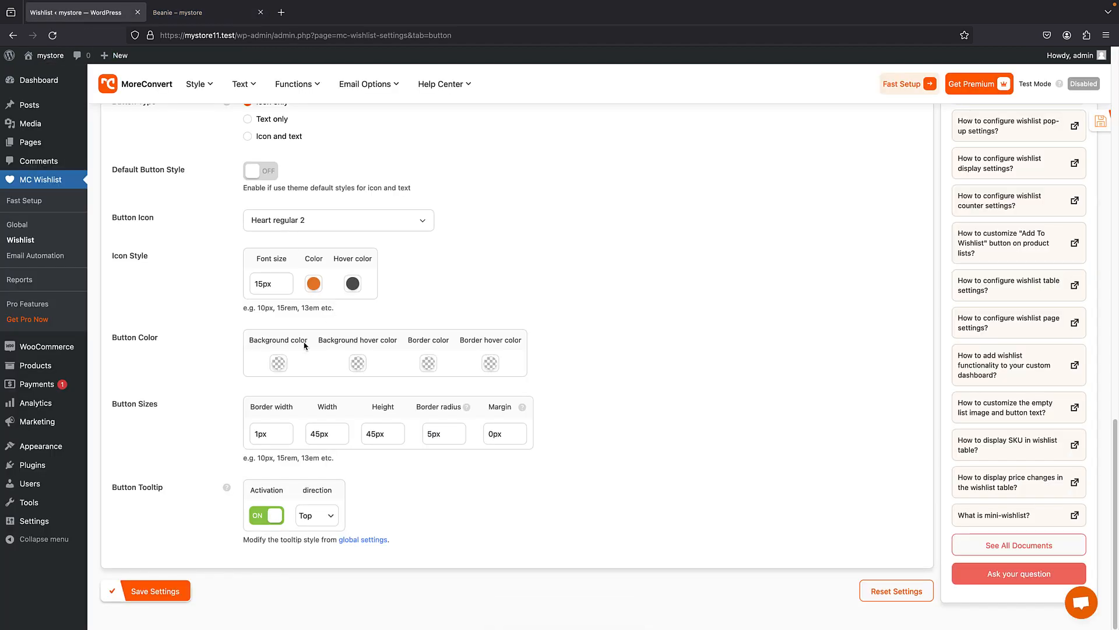
scroll(297, 272, "up", 7)
scroll(298, 272, "up", 10)
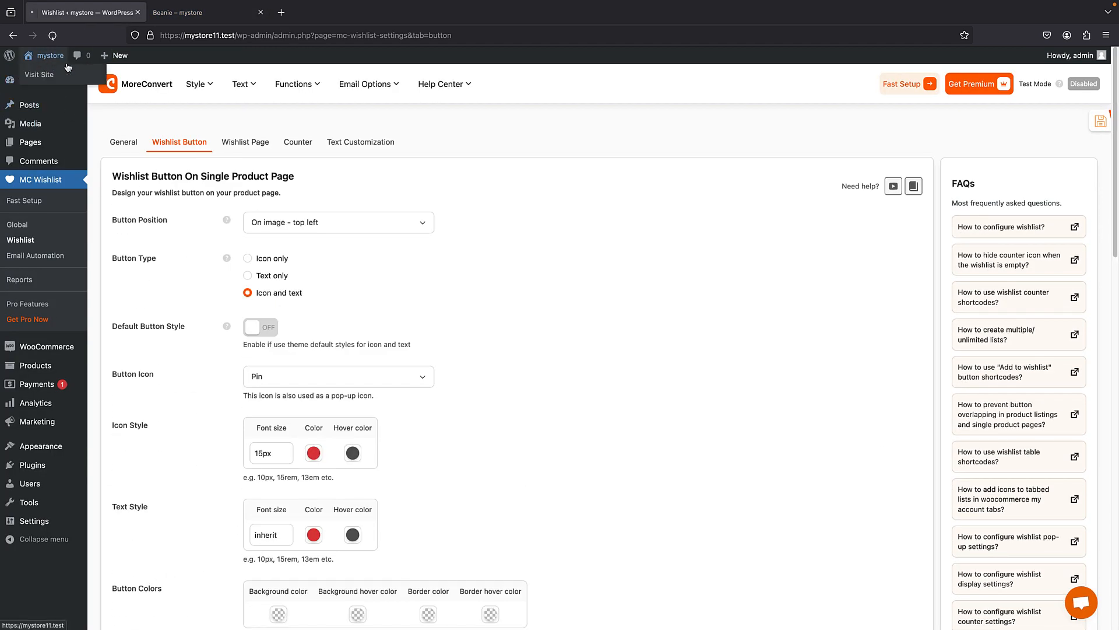
left_click(41, 71)
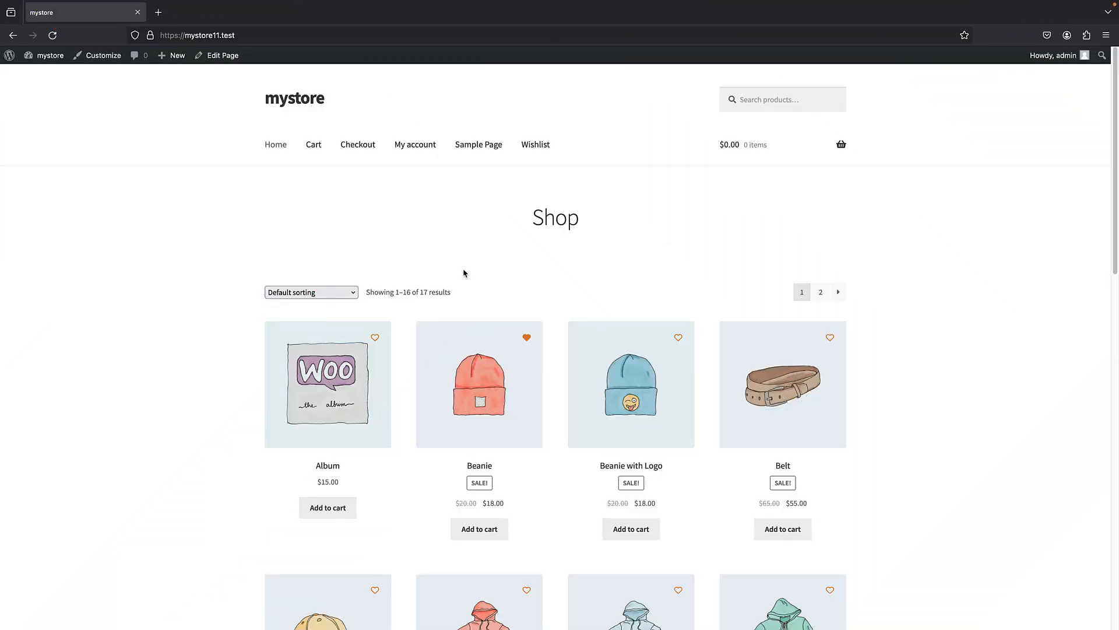
- Go back to the WordPress admin area and open MoreConvert's Multi-list settings
left_click(8, 61)
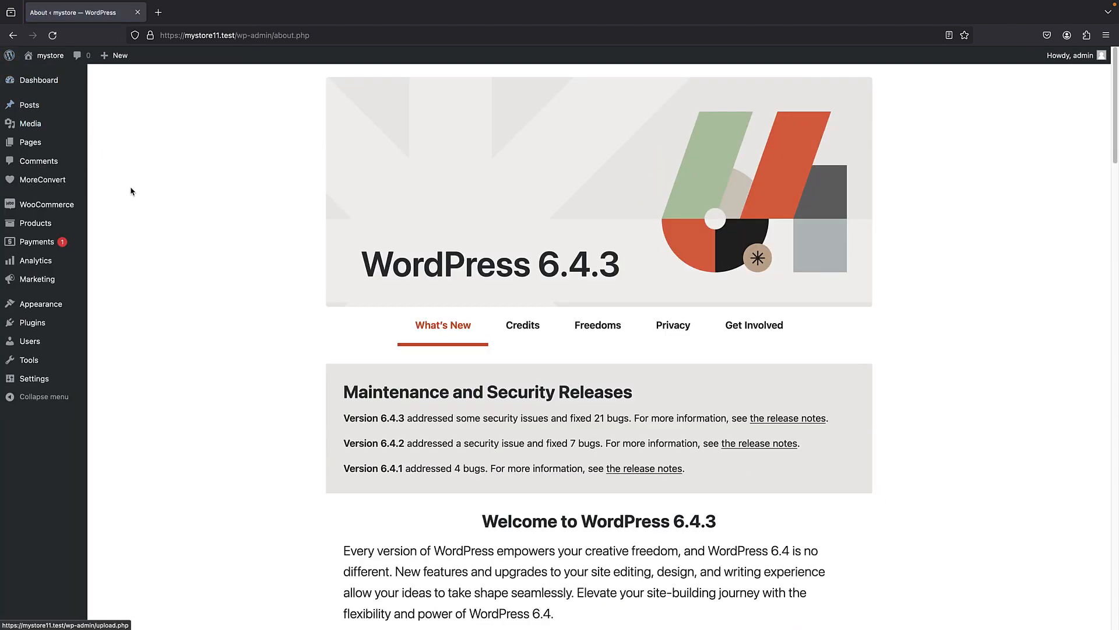
mouse_move(68, 183)
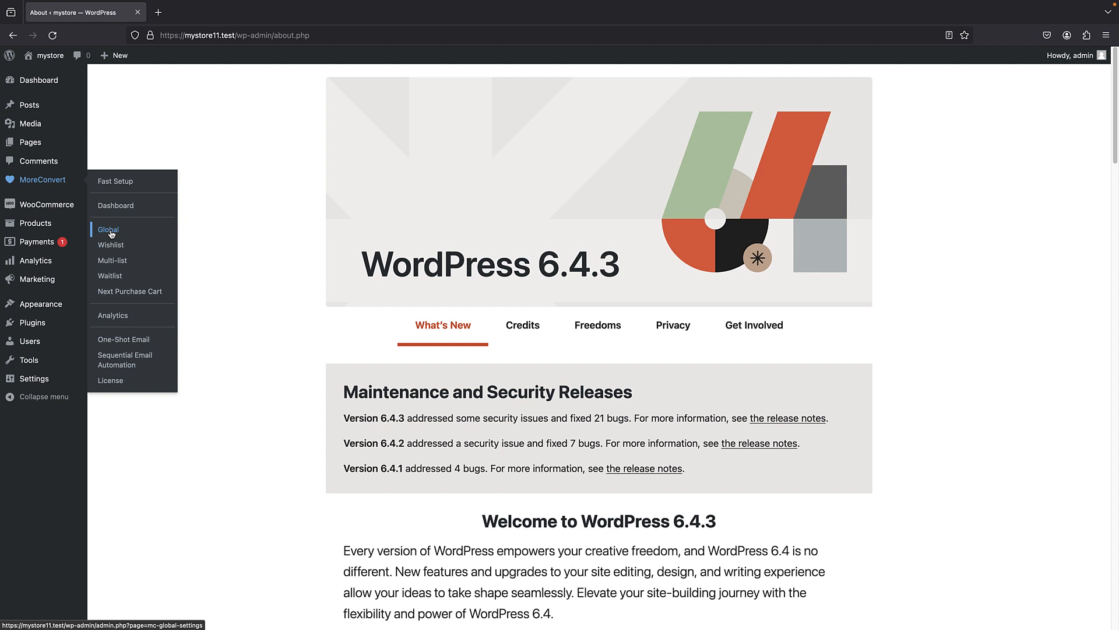
left_click(126, 264)
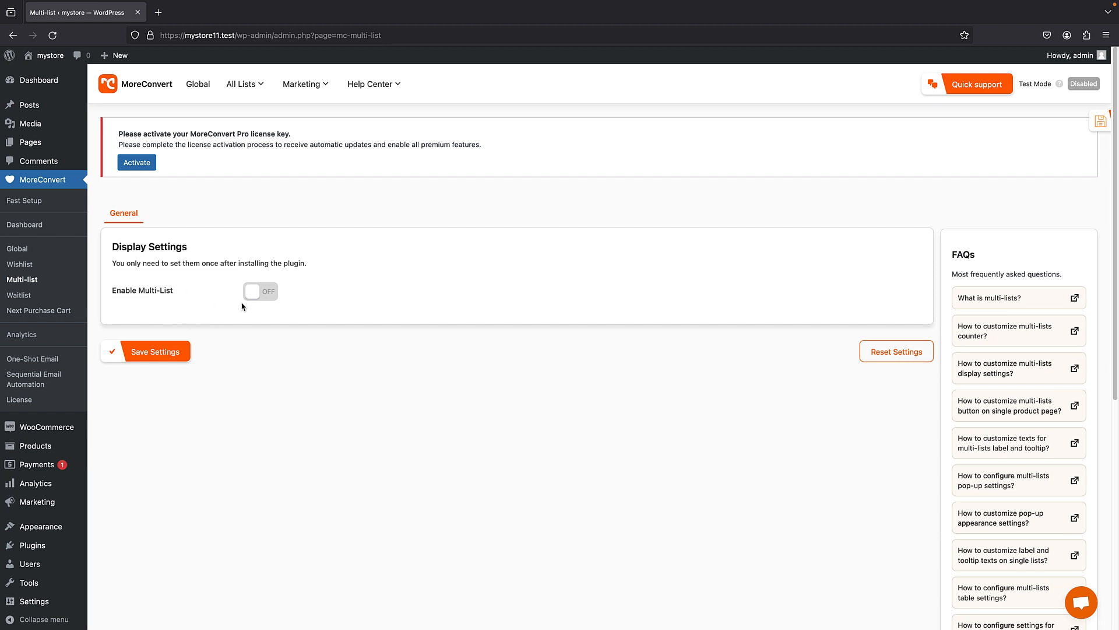
- Enable and save the Multi-List feature, and turn off Merge To Wishlist
left_click(261, 294)
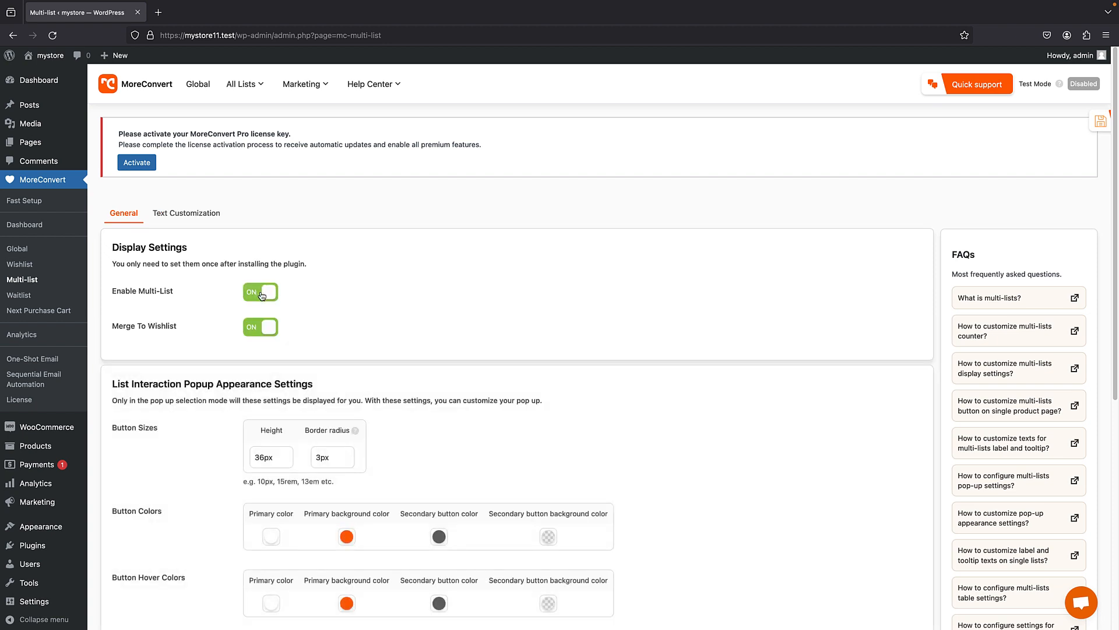
scroll(265, 306, "down", 5)
left_click(145, 346)
left_click(259, 331)
scroll(267, 315, "down", 6)
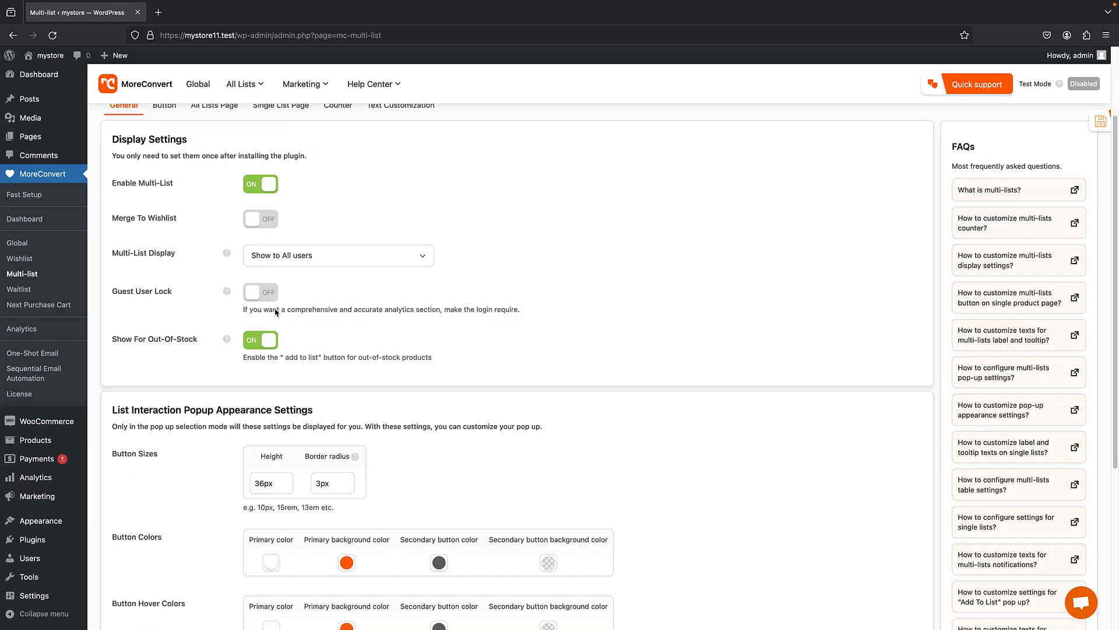
- Open the storefront in a new tab, view the wishlist through the Beanie's wishlist button and return to the shop page
right_click(48, 55)
left_click(93, 63)
left_click(181, 17)
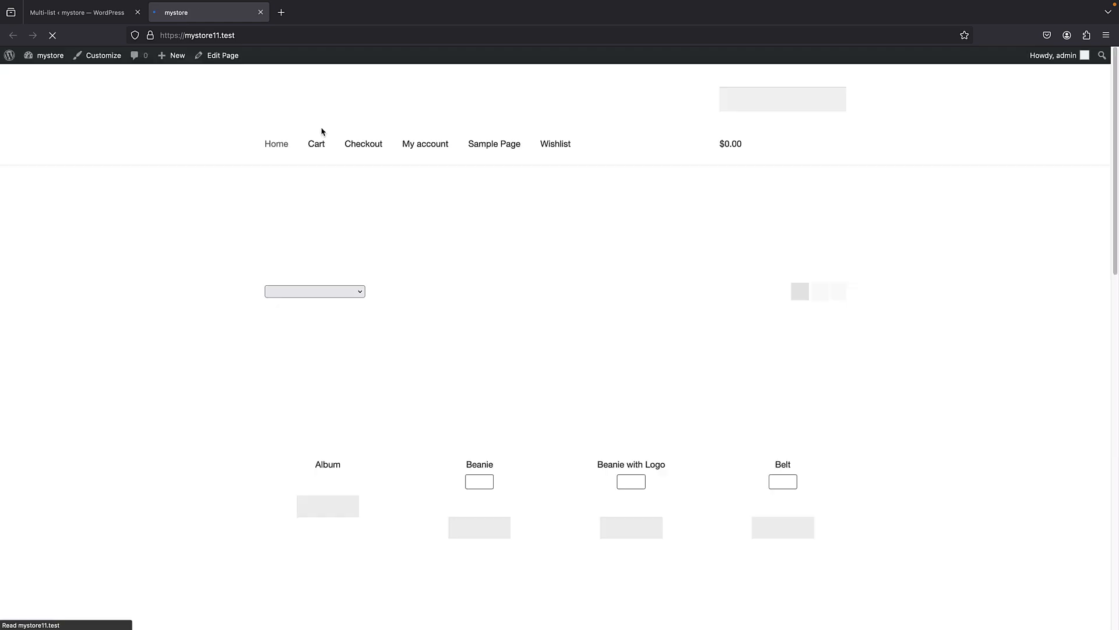
scroll(338, 157, "down", 2)
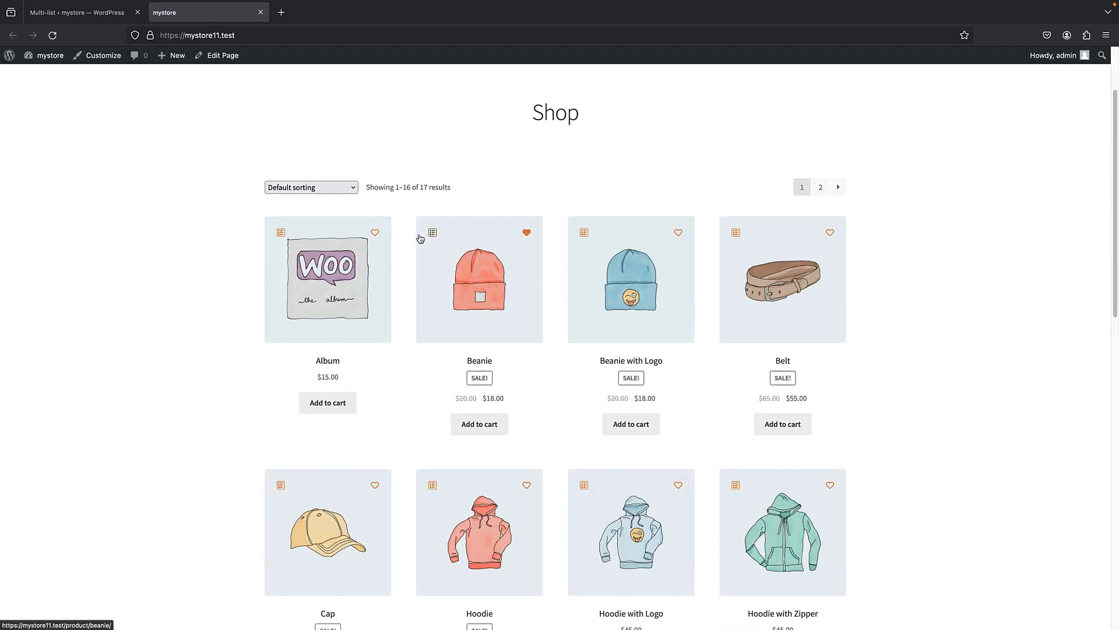
left_click(526, 232)
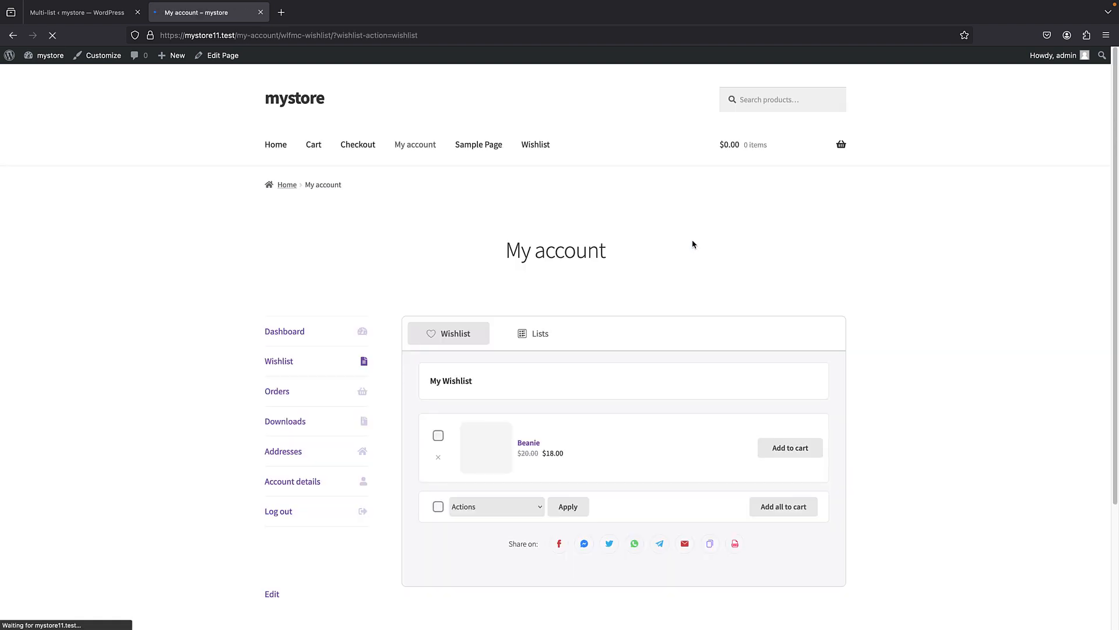
key("alt+Left")
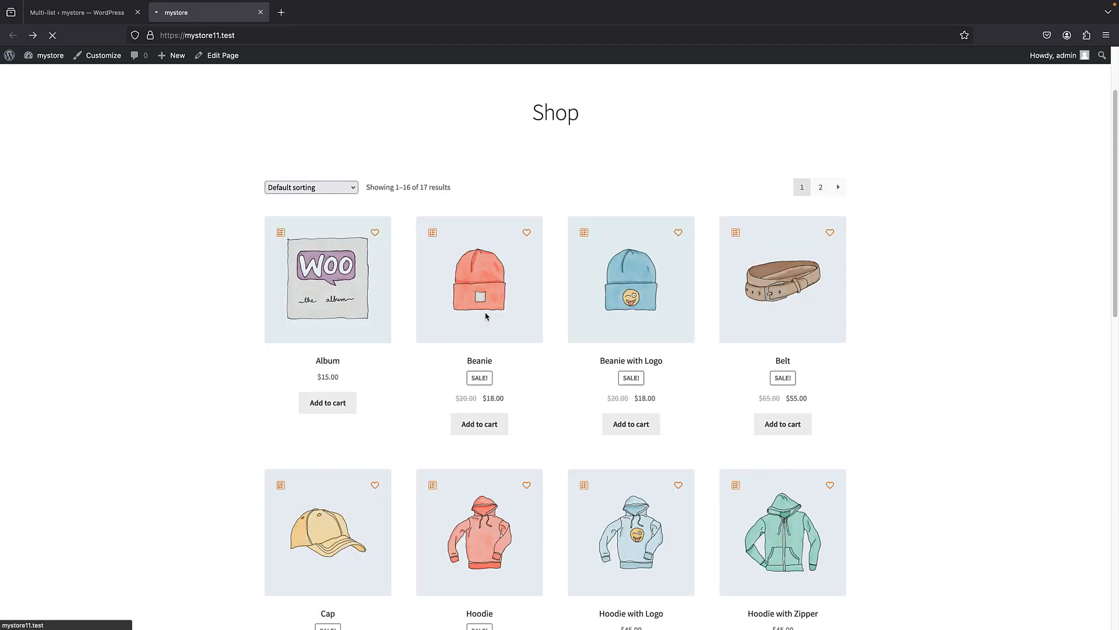
- Open the Lists popup for the Beanie, look over the name and description fields of the new-list form and close the form
left_click(433, 235)
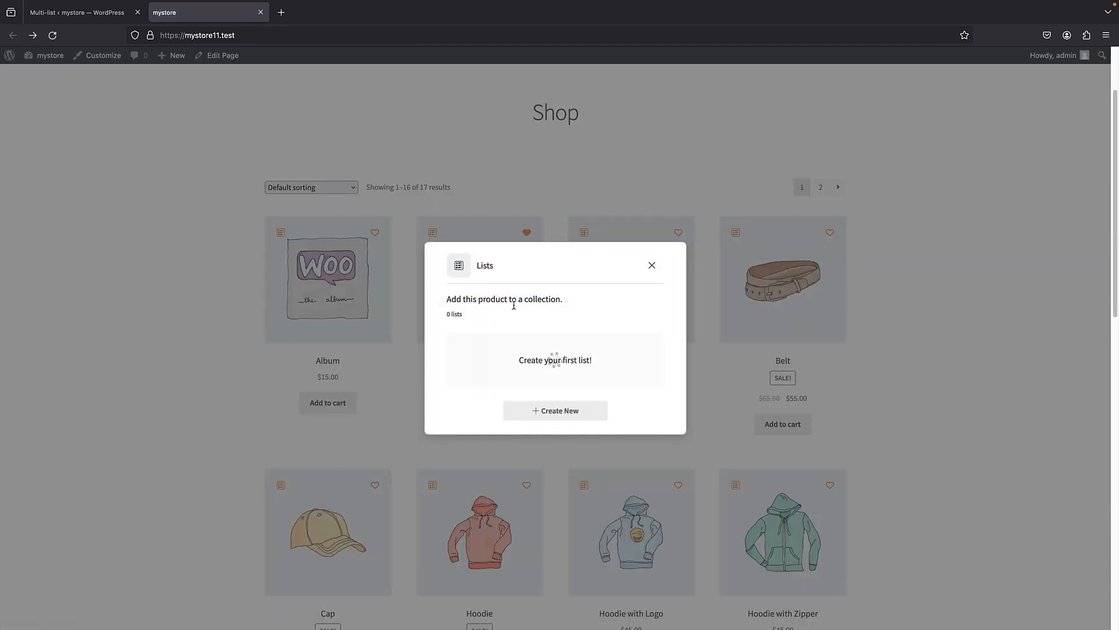
left_click(555, 413)
left_click(477, 290)
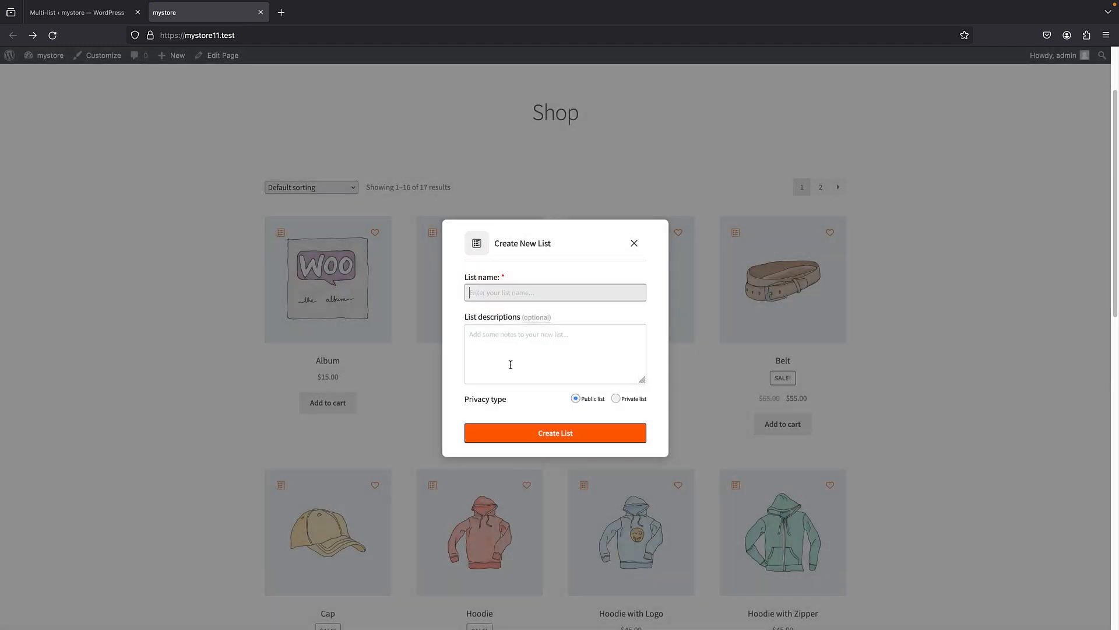
left_click(509, 368)
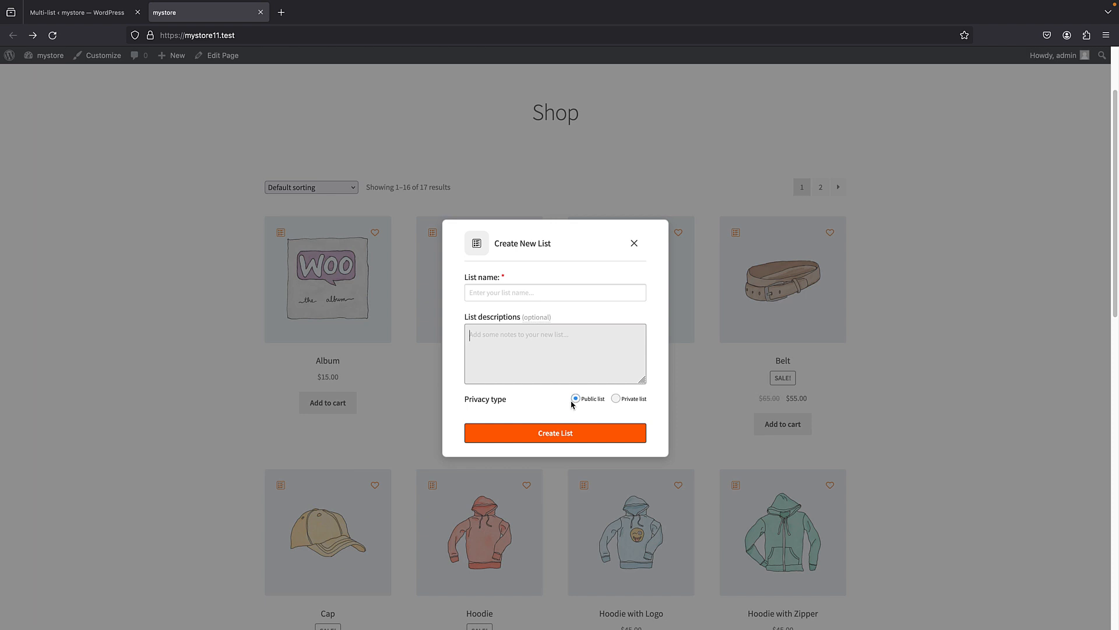
left_click(636, 244)
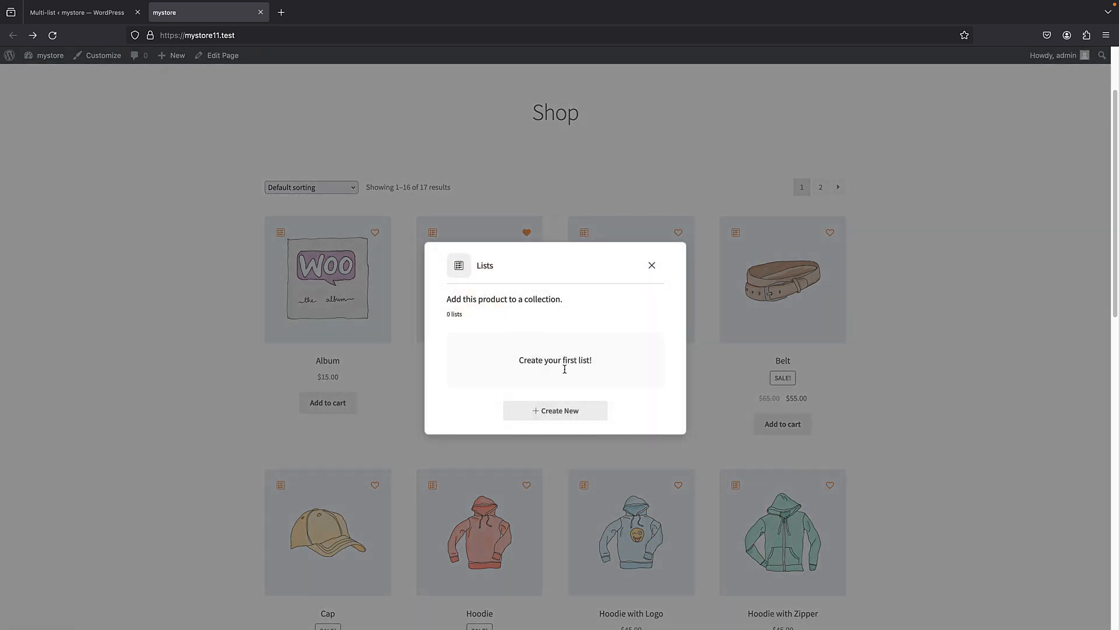
- Create a public list named "fav1" from the Beanie's Lists popup
left_click(548, 411)
left_click(494, 294)
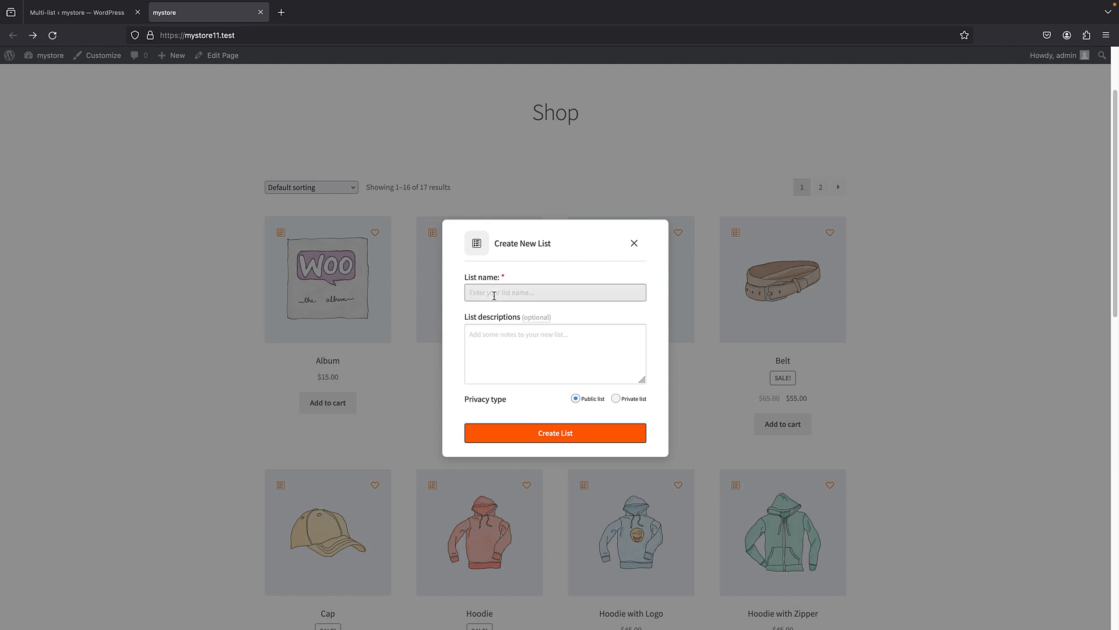
type("fav1")
left_click(555, 434)
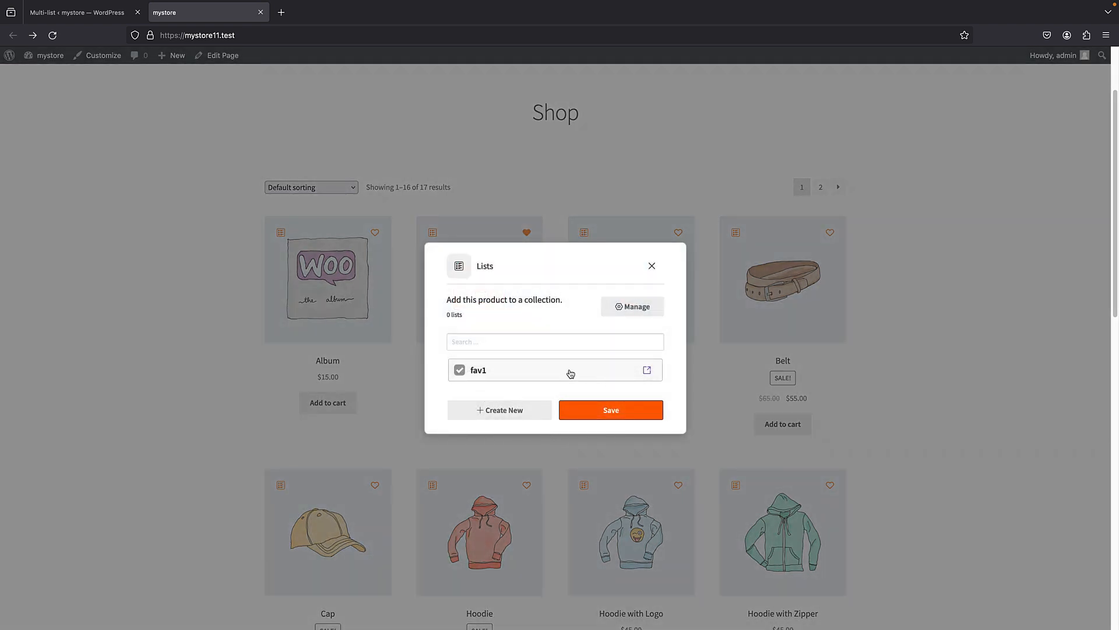
- Save the Beanie to the fav1 list and open that list from the Album's Lists popup
left_click(590, 410)
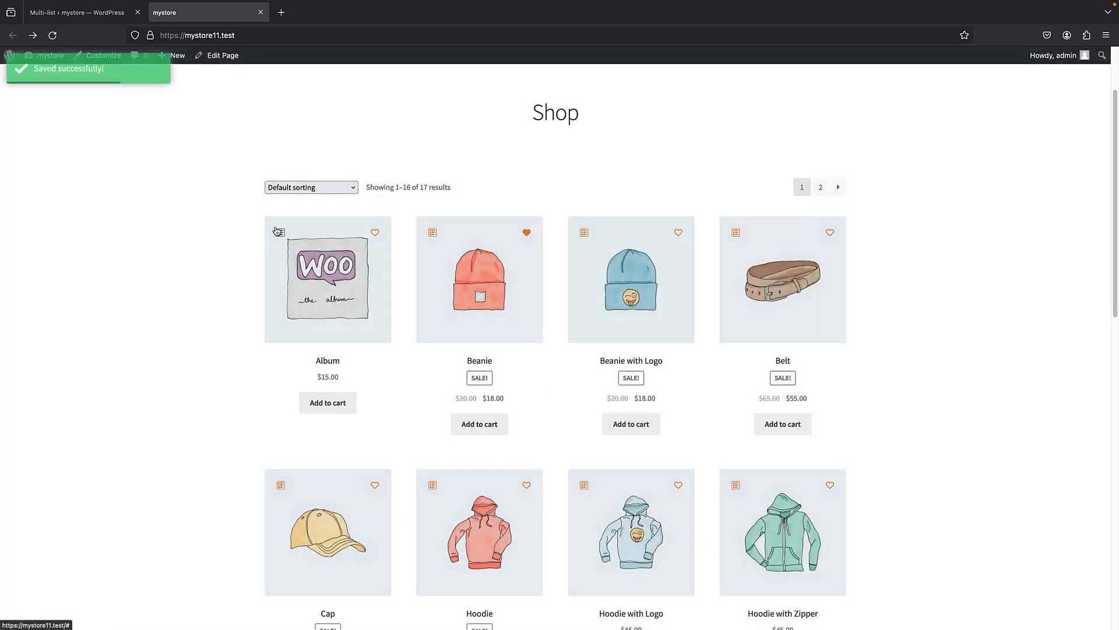
left_click(280, 232)
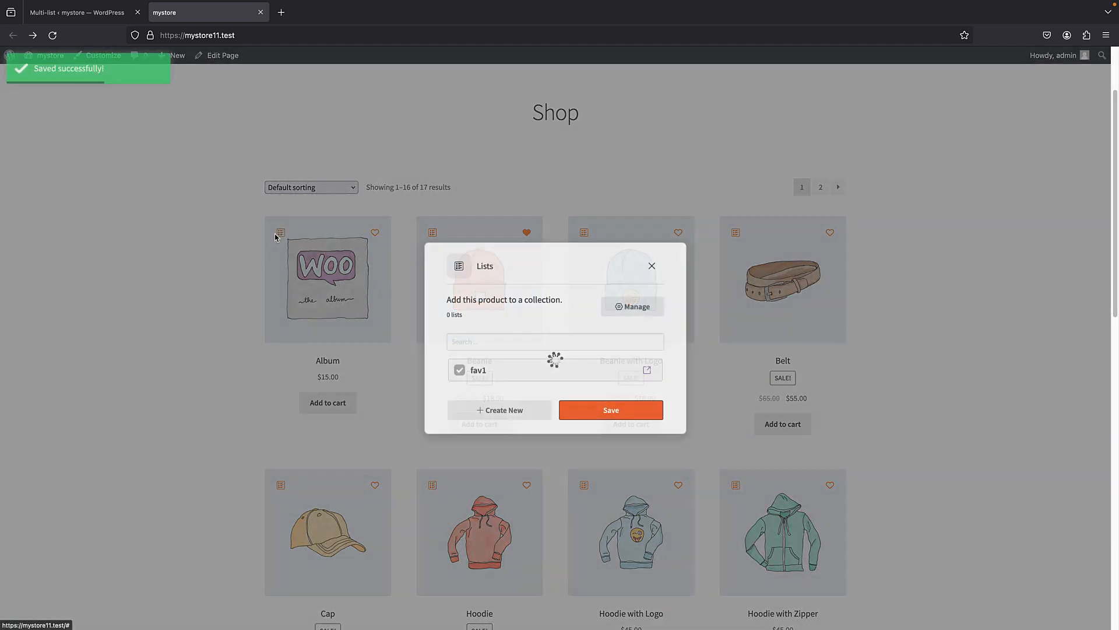
left_click(511, 367)
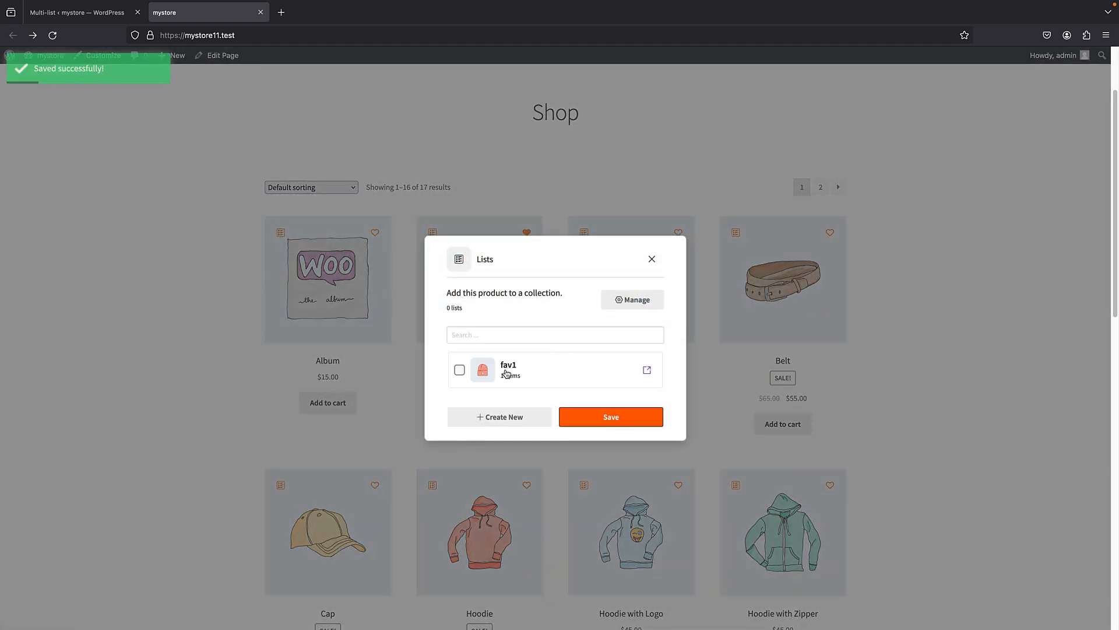
left_click(649, 372)
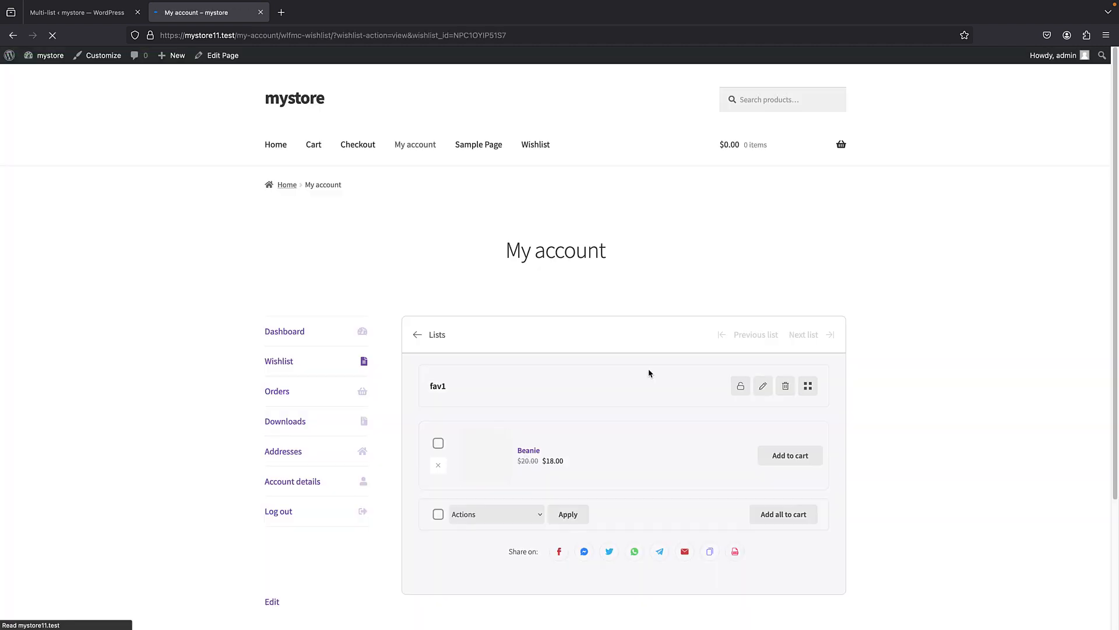
scroll(510, 251, "down", 2)
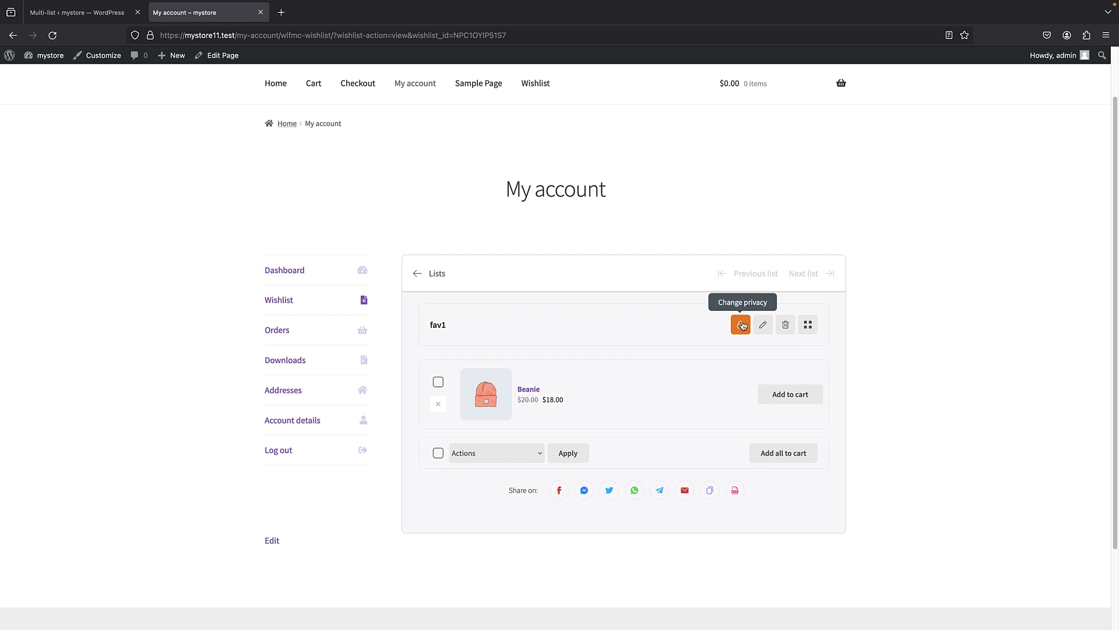
- Switch the fav1 list to grid view and return to the overview of all lists
left_click(808, 325)
left_click(808, 325)
left_click(808, 325)
scroll(806, 331, "down", 1)
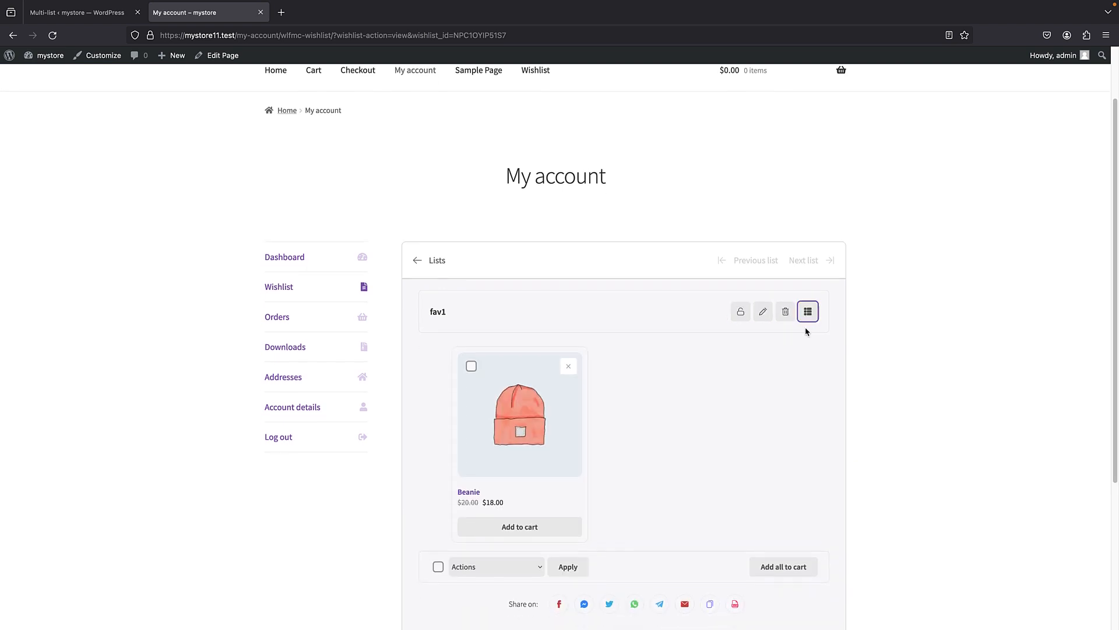
scroll(505, 385, "down", 1)
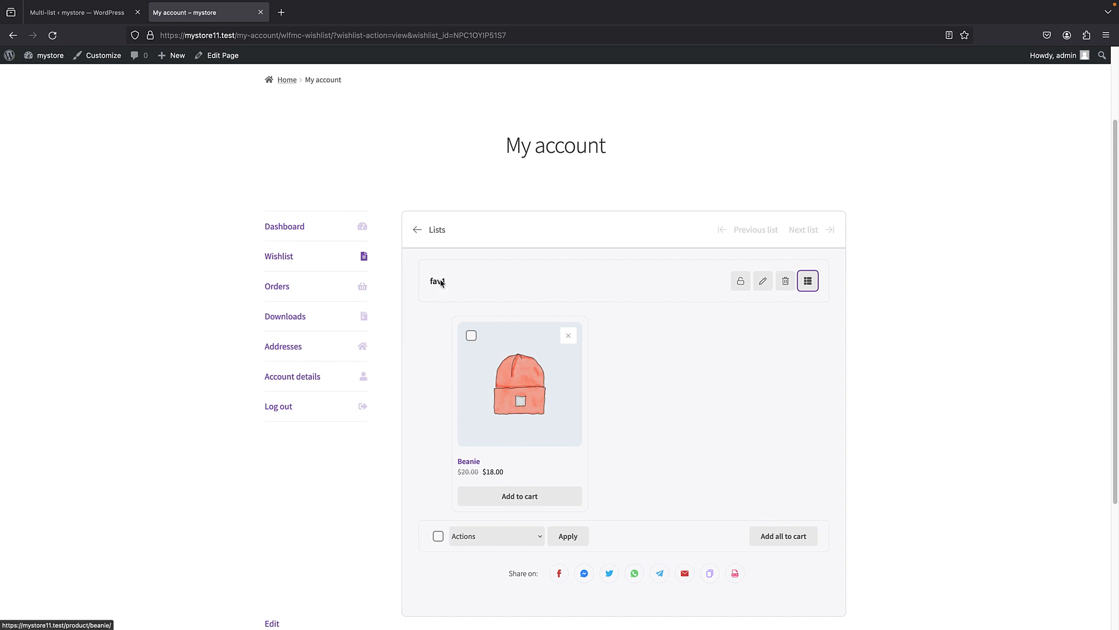
left_click(419, 229)
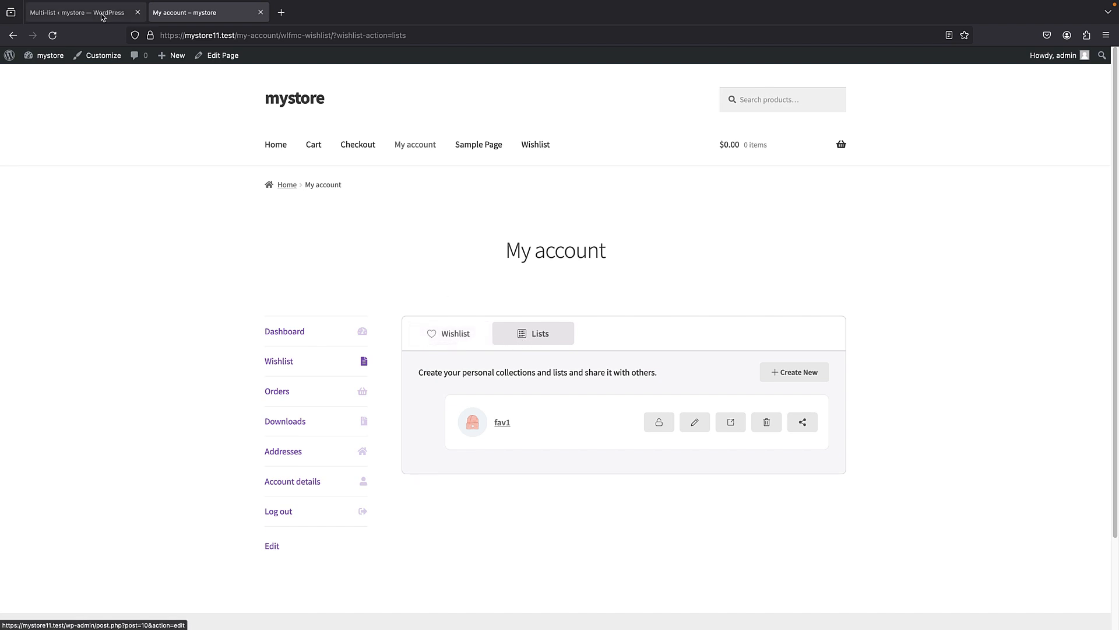
- Look over the Multi-List button settings for the single product page and product listing in the WordPress admin
left_click(69, 11)
scroll(291, 274, "up", 6)
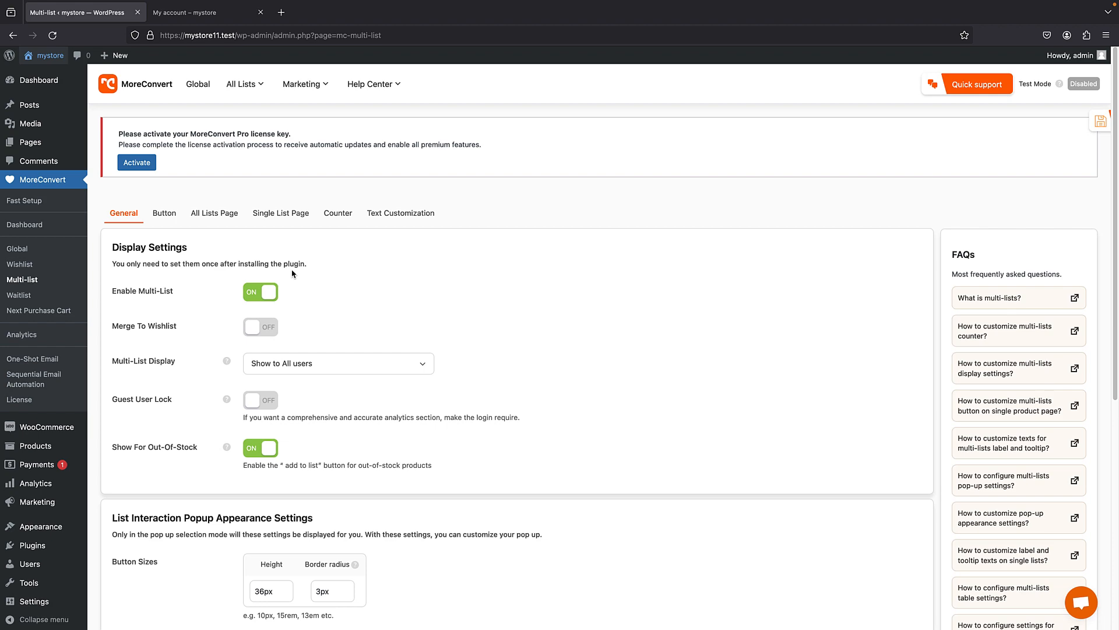
left_click(168, 215)
scroll(286, 252, "down", 2)
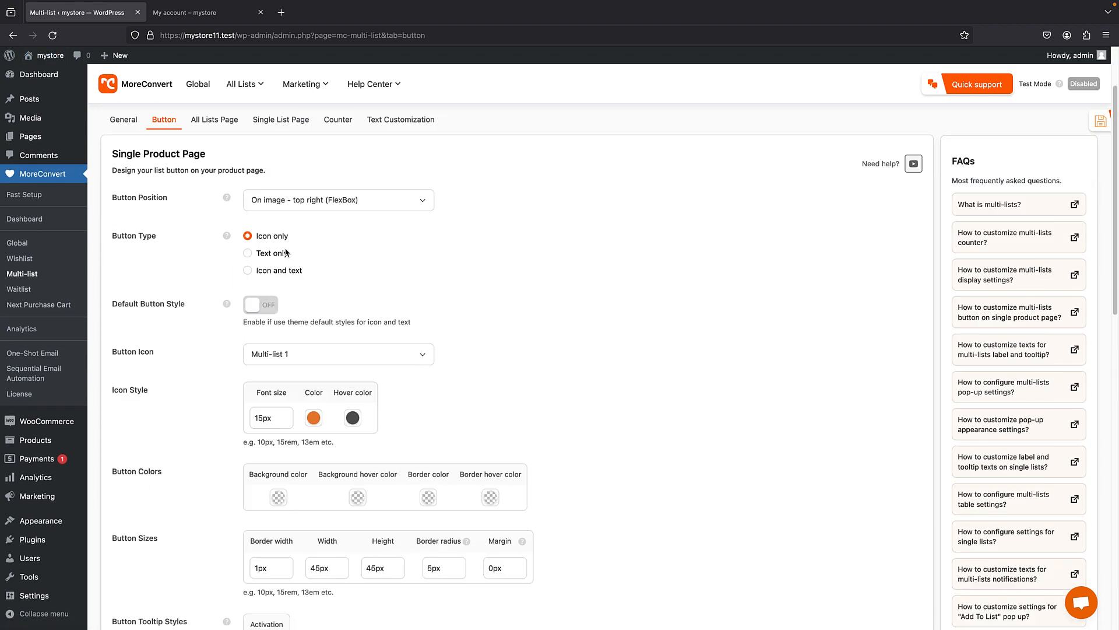
scroll(286, 252, "down", 10)
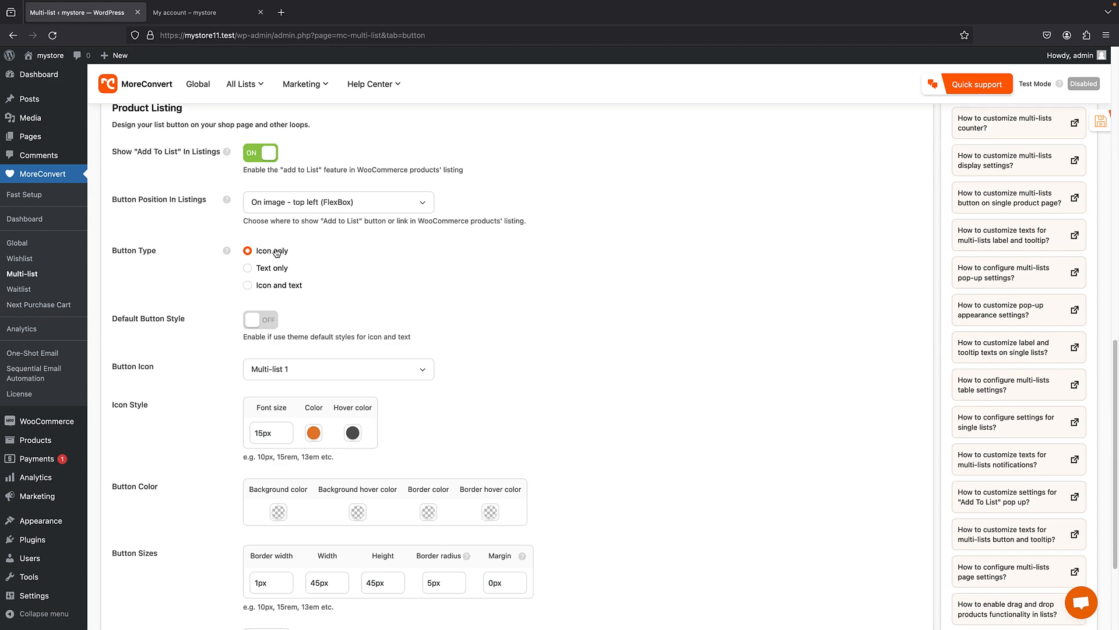
scroll(274, 252, "up", 12)
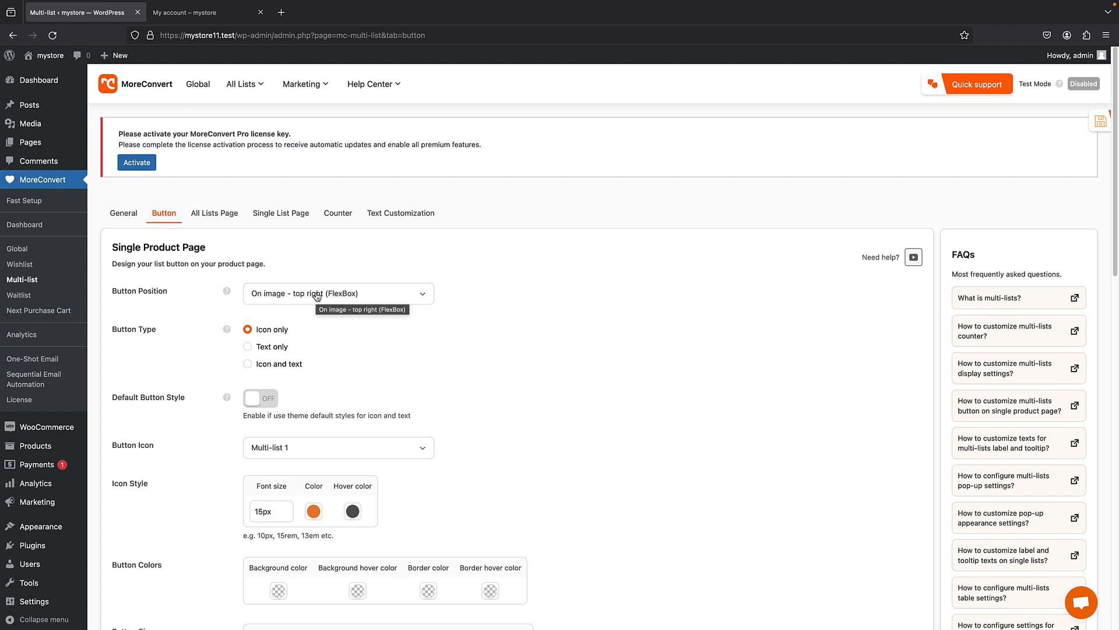
- Turn on Merge To Wishlist in the general Multi-List settings and save the settings
left_click(126, 221)
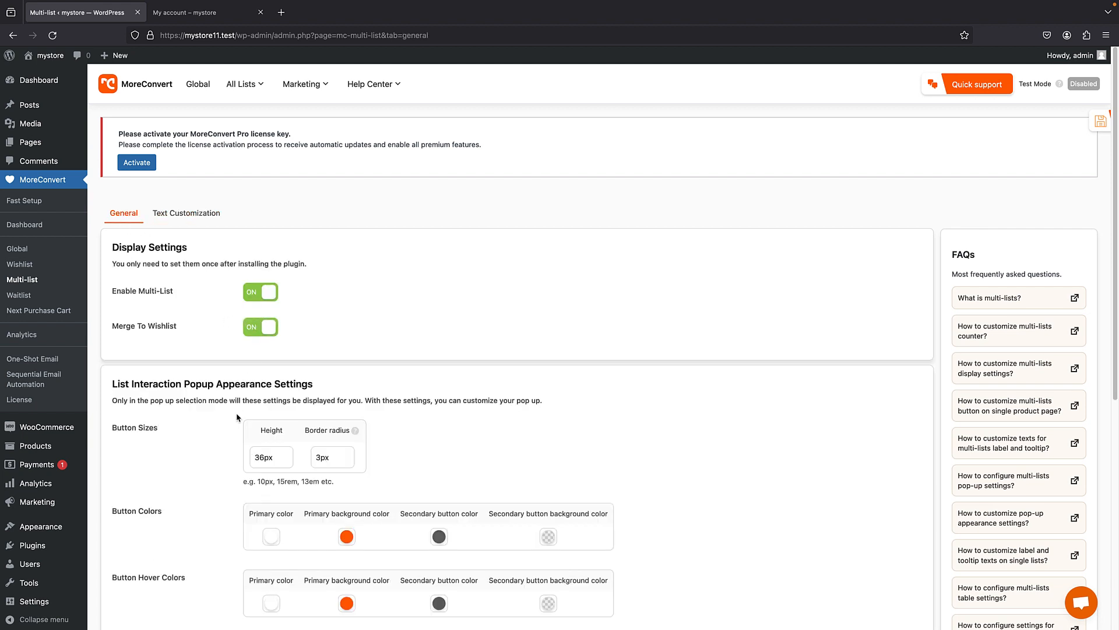
scroll(237, 417, "down", 6)
left_click(151, 343)
- Reload the My account page on the storefront, open the wishlist and examine its list search
key("ctrl+Tab")
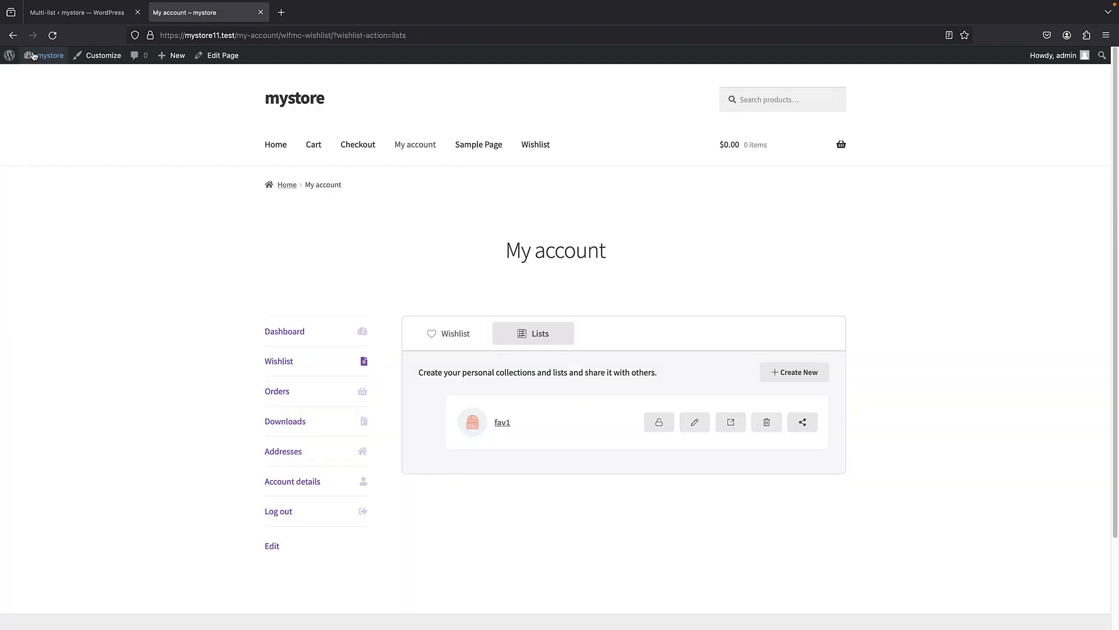
left_click(52, 36)
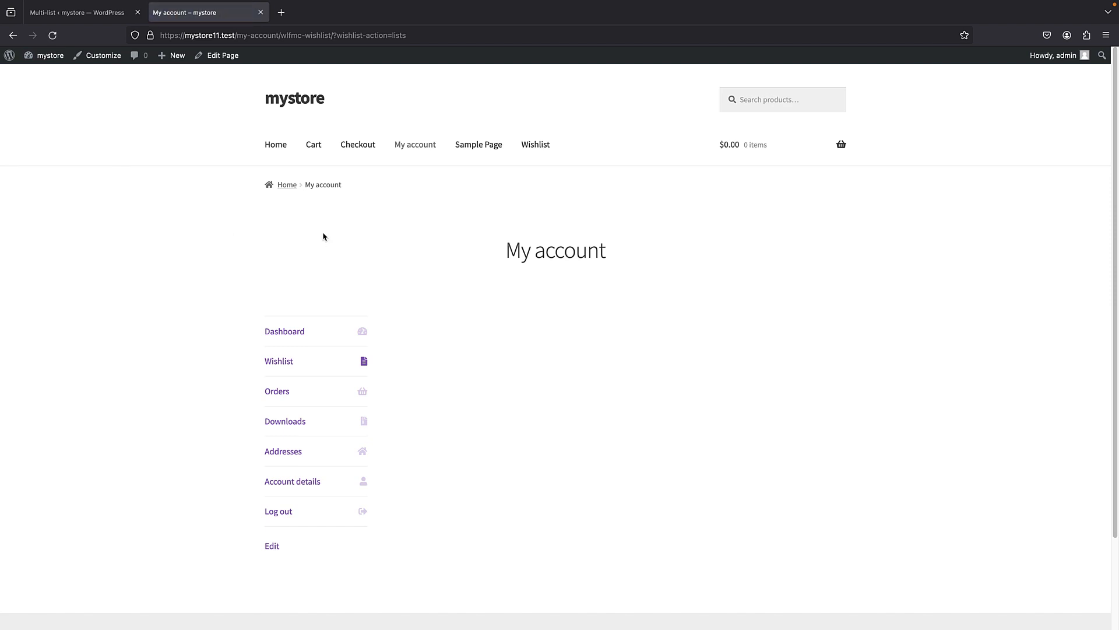
scroll(327, 225, "down", 1)
left_click(302, 348)
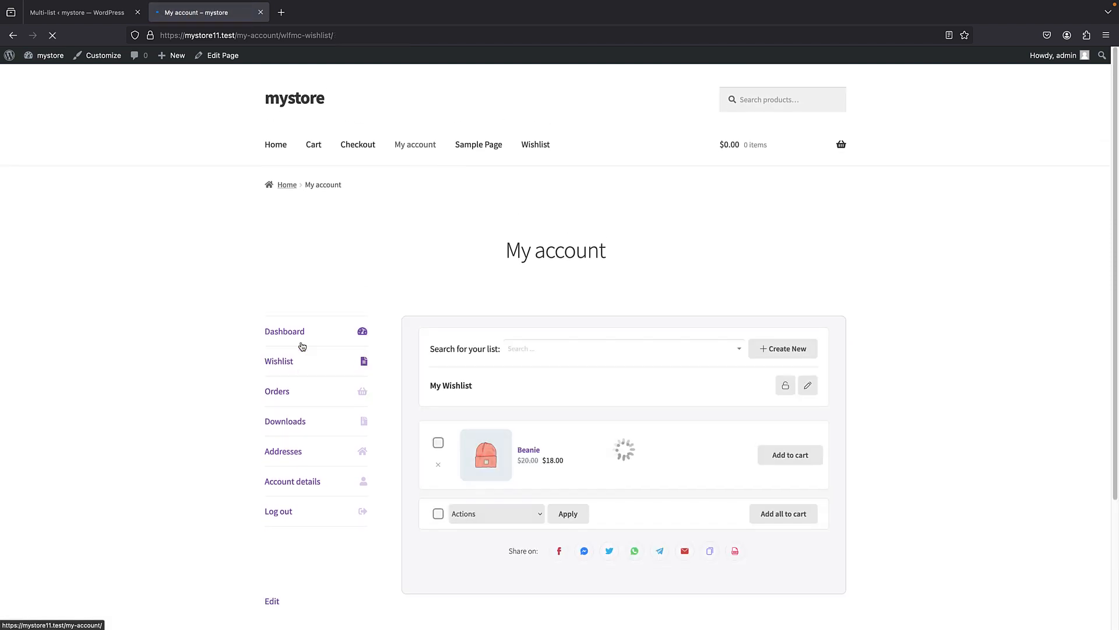
scroll(412, 262, "down", 3)
left_click(535, 209)
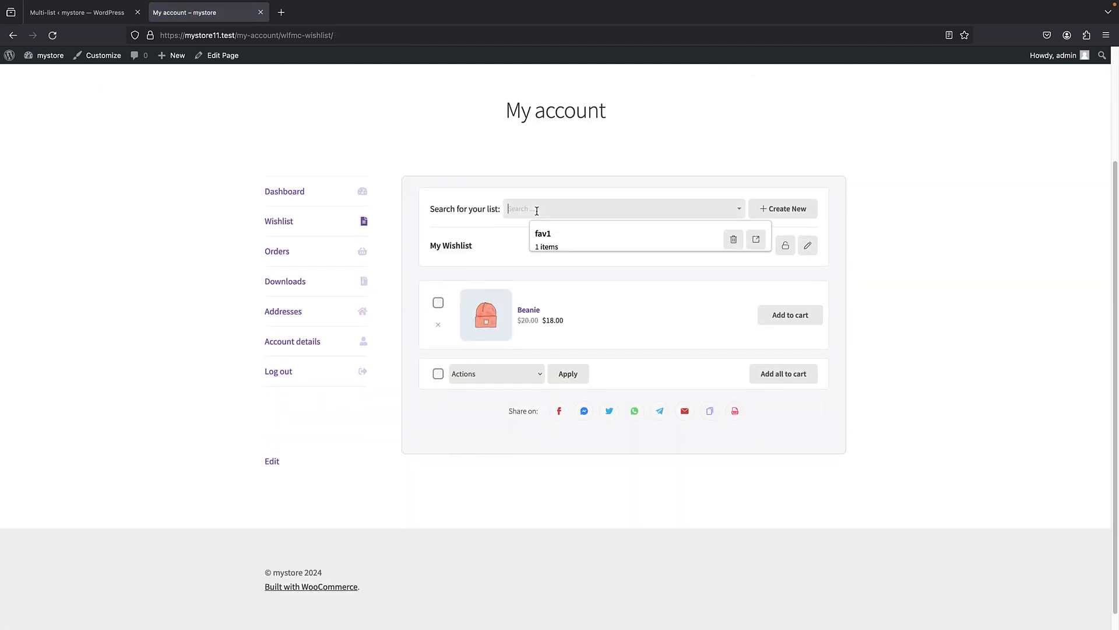
left_click(490, 251)
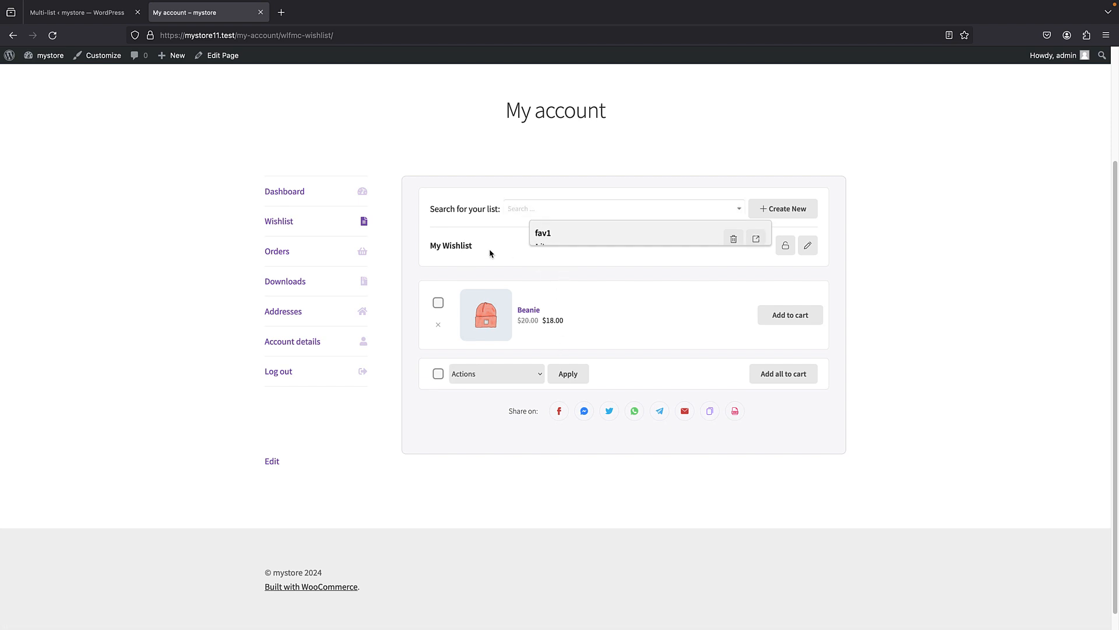
left_click_drag(461, 246, 455, 246)
scroll(450, 237, "up", 3)
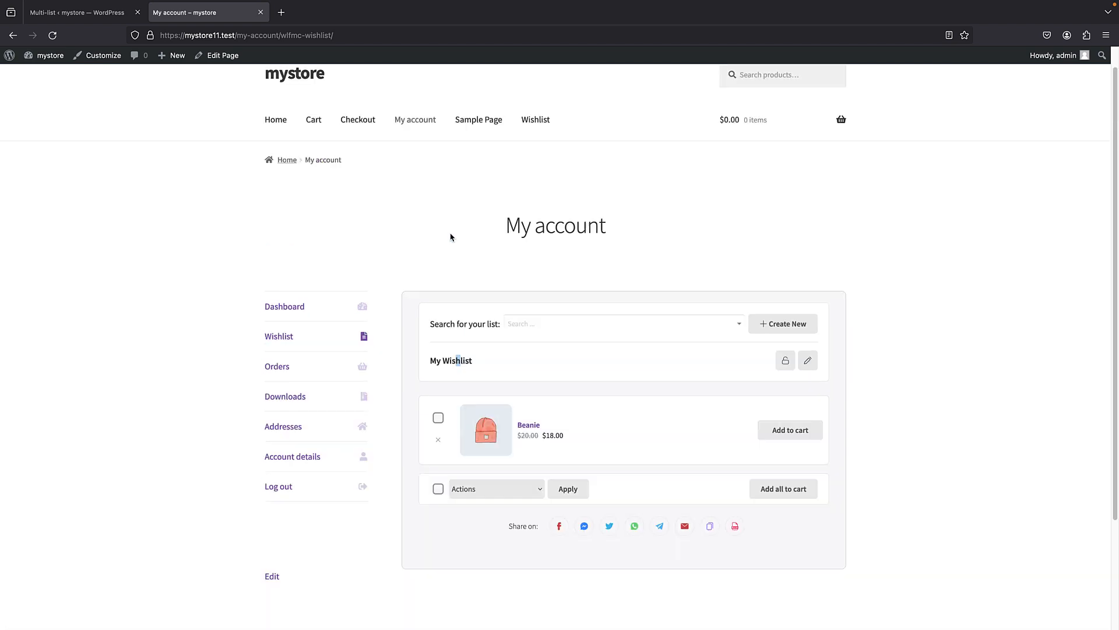
- Go to the shop page and open the Lists popup through the Hoodie's wishlist button
left_click(276, 145)
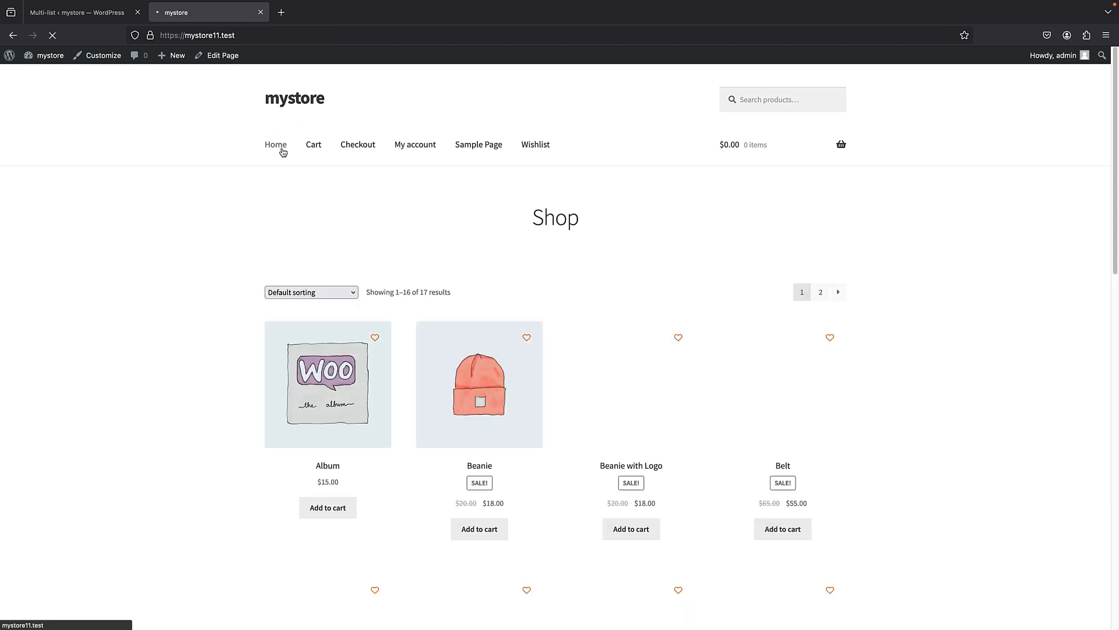
scroll(497, 380, "down", 5)
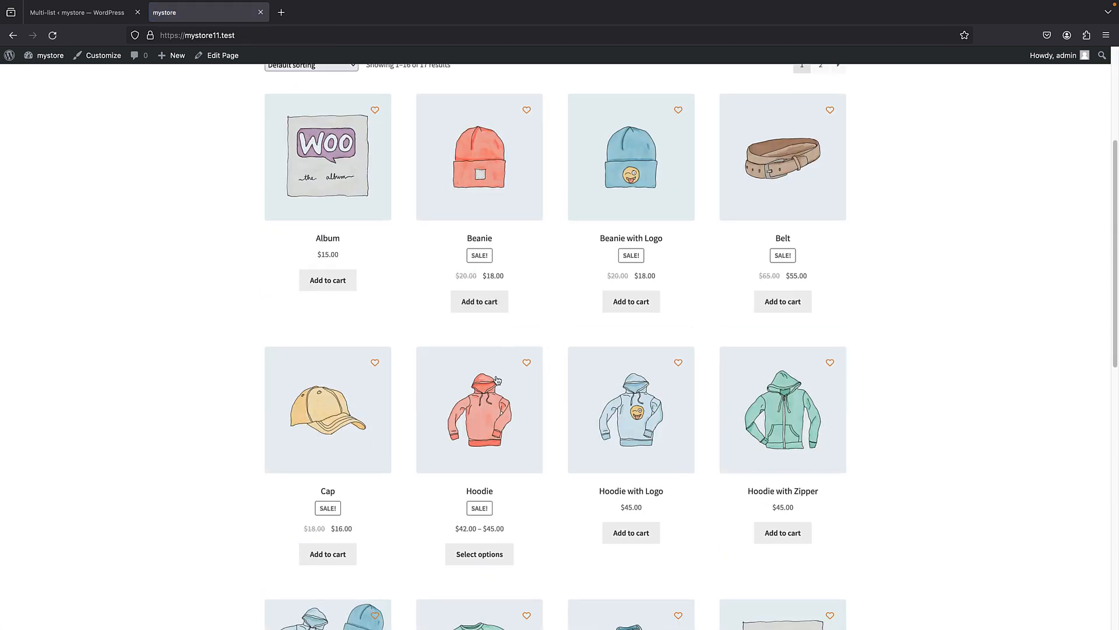
left_click(526, 362)
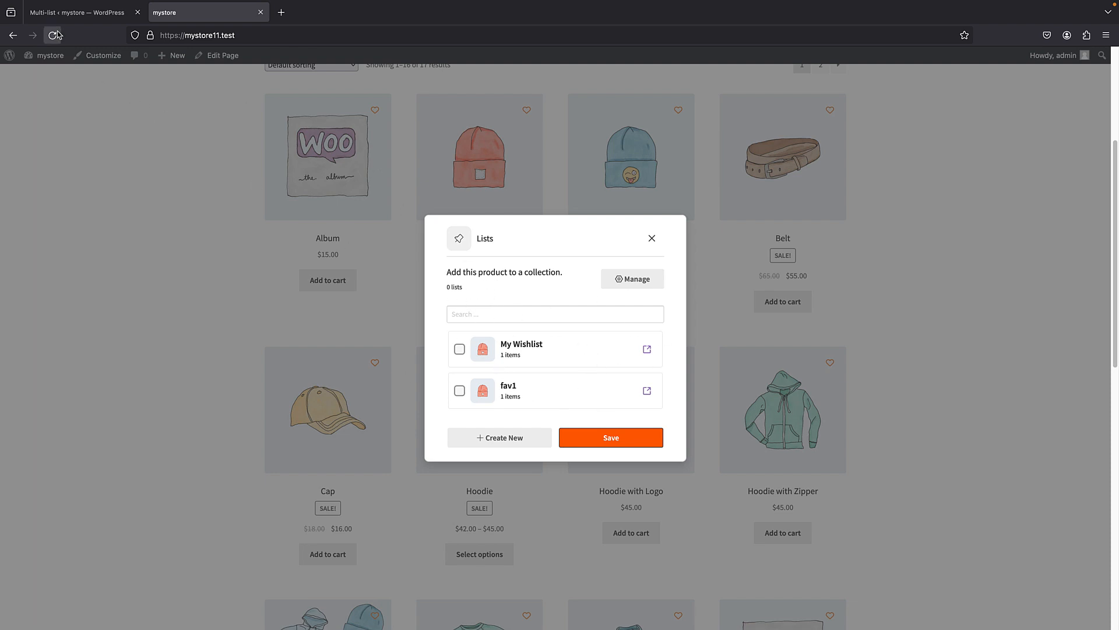
- Look over the Multi-List text customization settings in the WordPress admin and return to the general settings
left_click(77, 13)
scroll(402, 285, "up", 4)
scroll(402, 284, "up", 3)
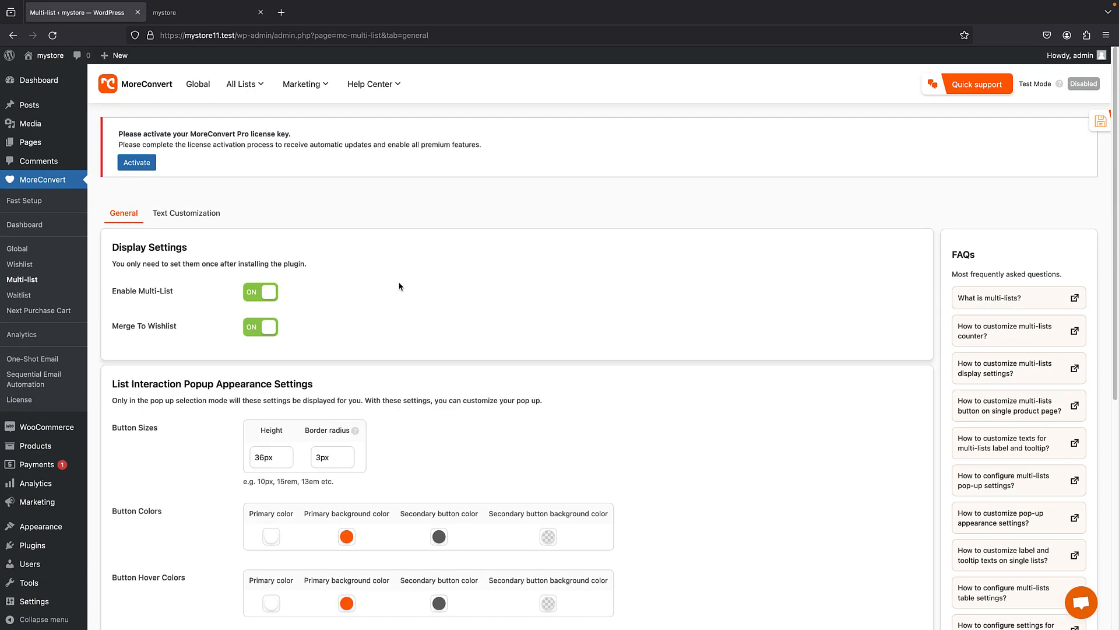
left_click(185, 215)
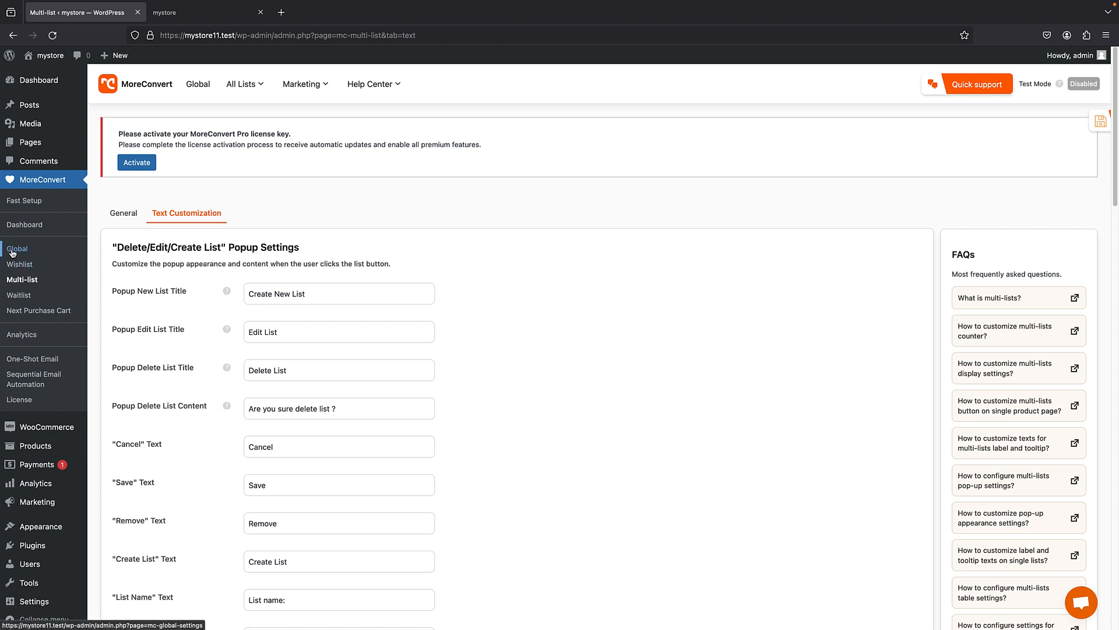
left_click(119, 216)
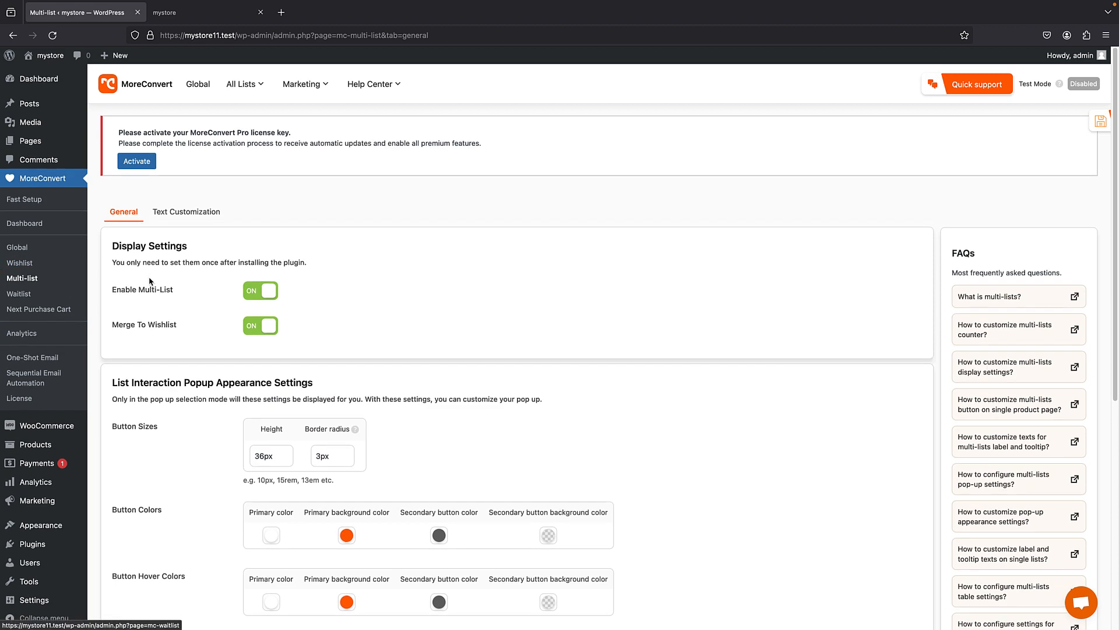
scroll(86, 251, "down", 6)
scroll(86, 257, "up", 5)
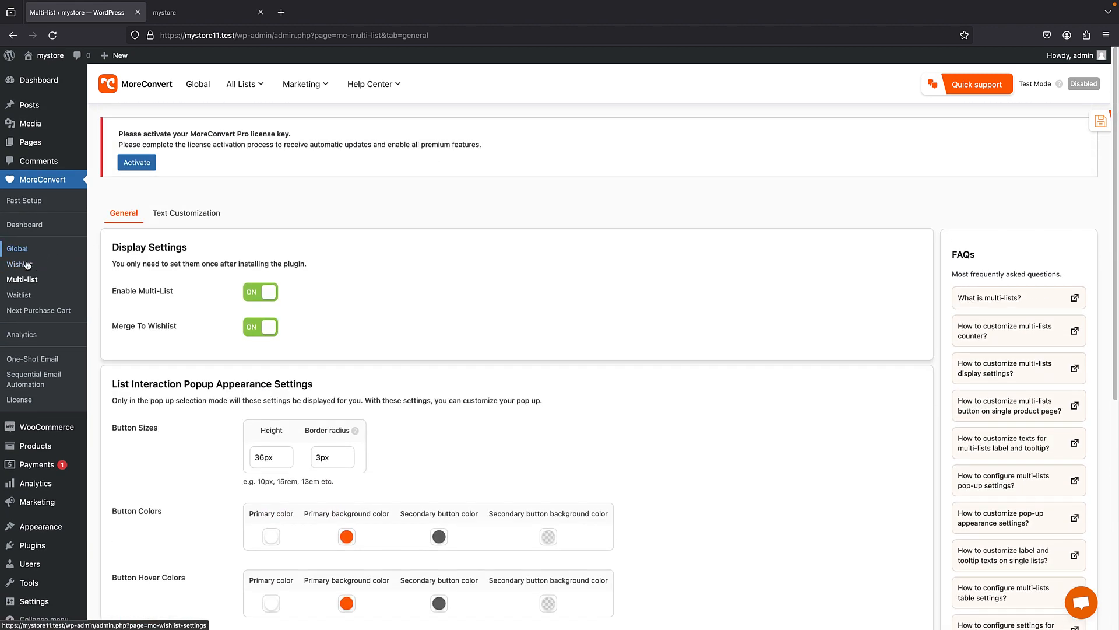
- Open the Counter settings of the wishlist and examine the wishlist counter shortcode
left_click(24, 265)
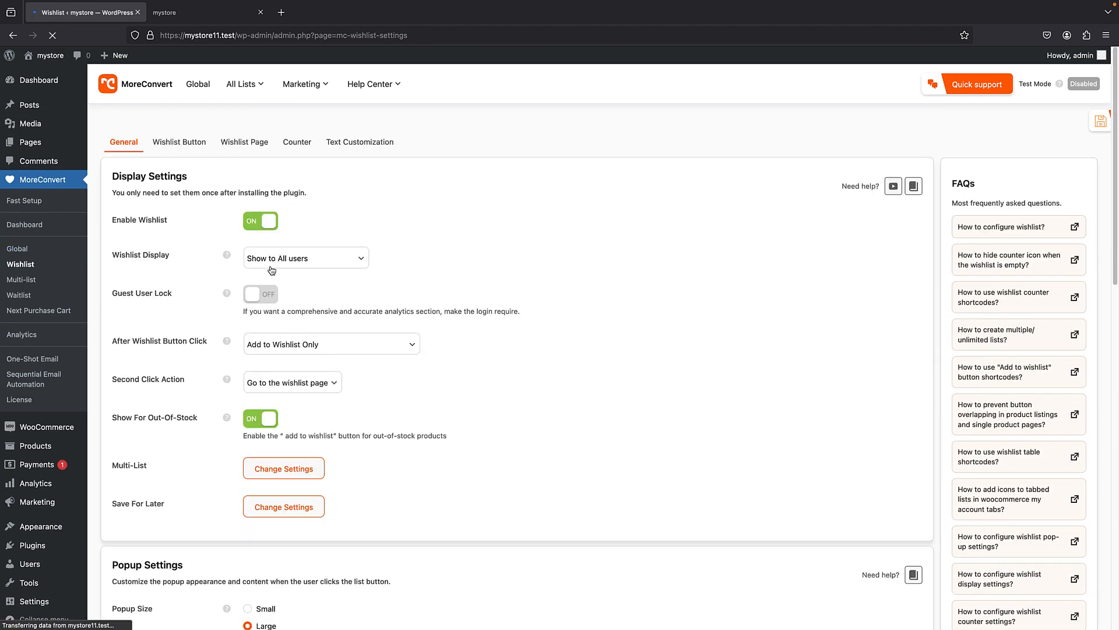
left_click(296, 214)
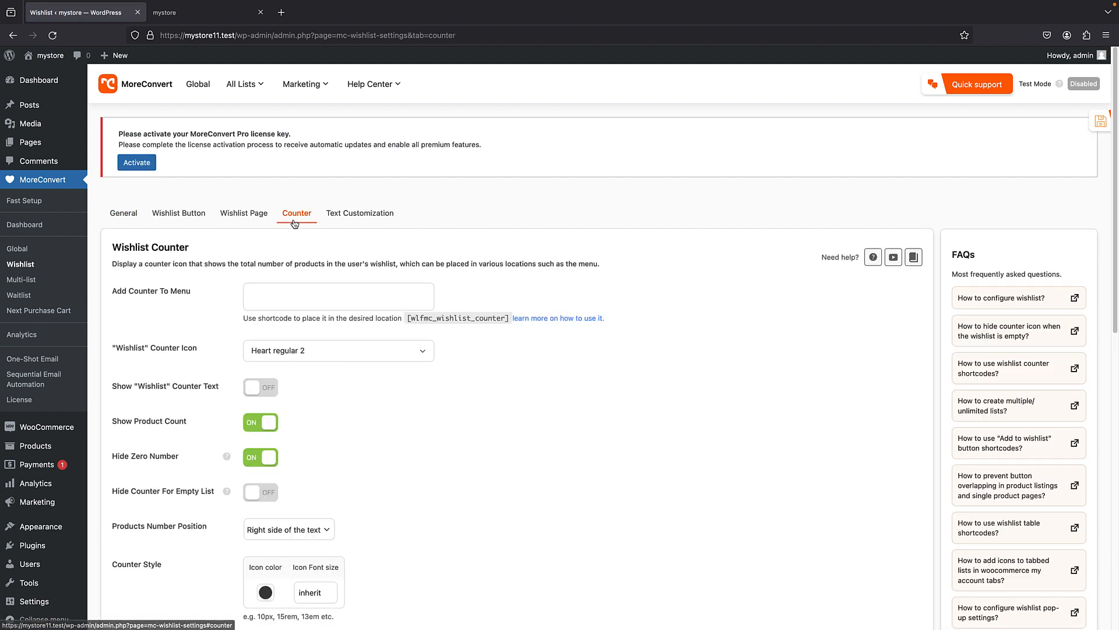
scroll(354, 235, "down", 2)
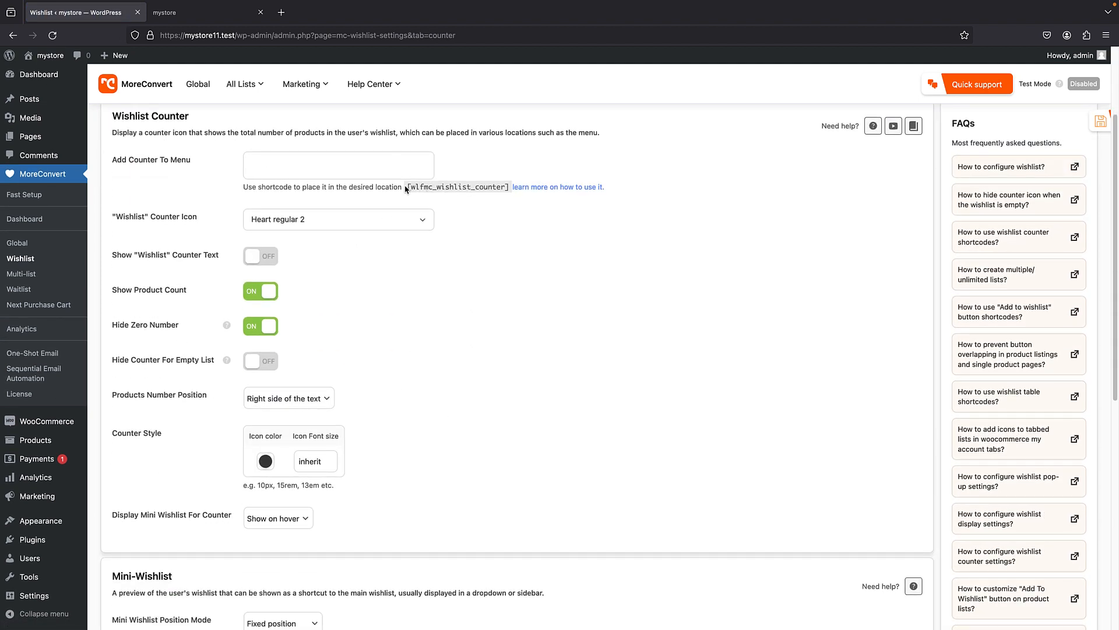
left_click_drag(406, 187, 496, 193)
left_click(467, 202)
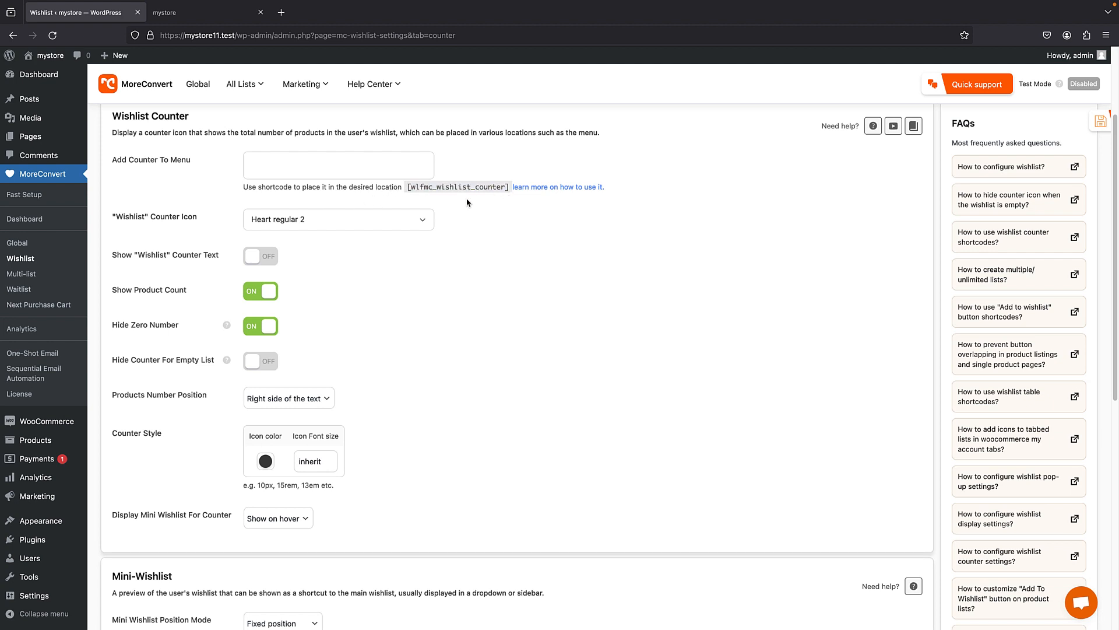
scroll(510, 188, "up", 3)
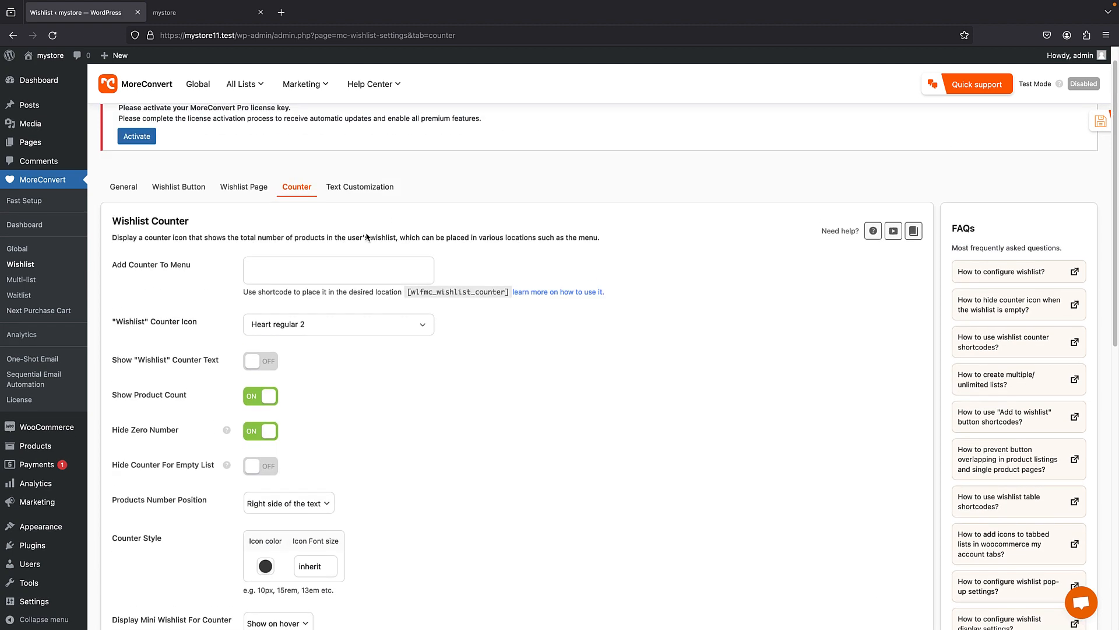
- Add the wishlist counter to the "main" menu and save the settings
left_click(287, 266)
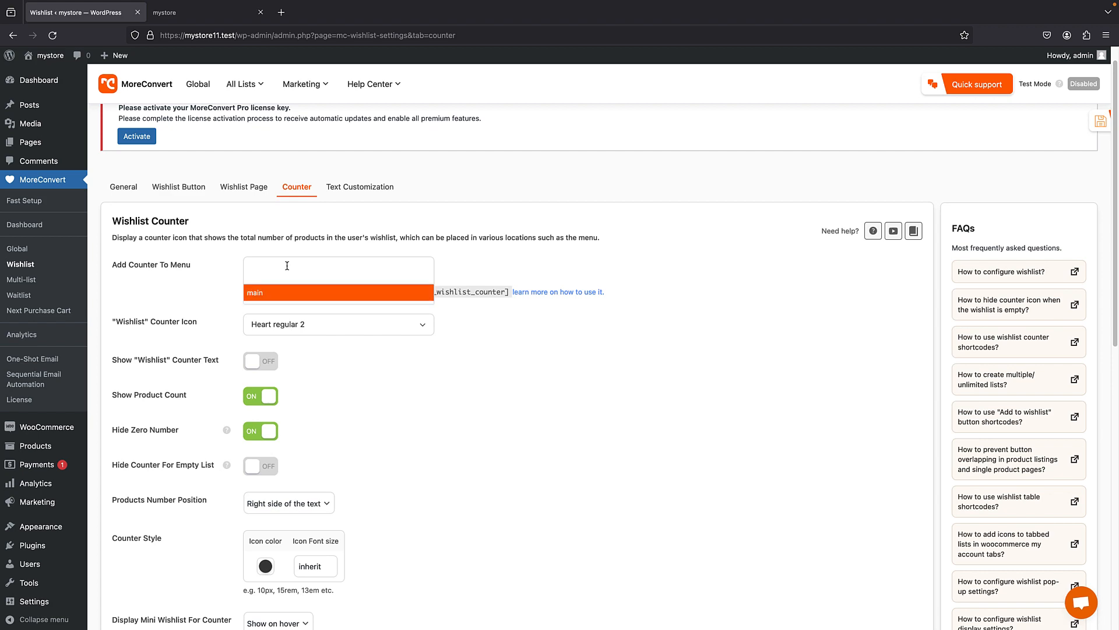
left_click(272, 292)
scroll(400, 258, "down", 5)
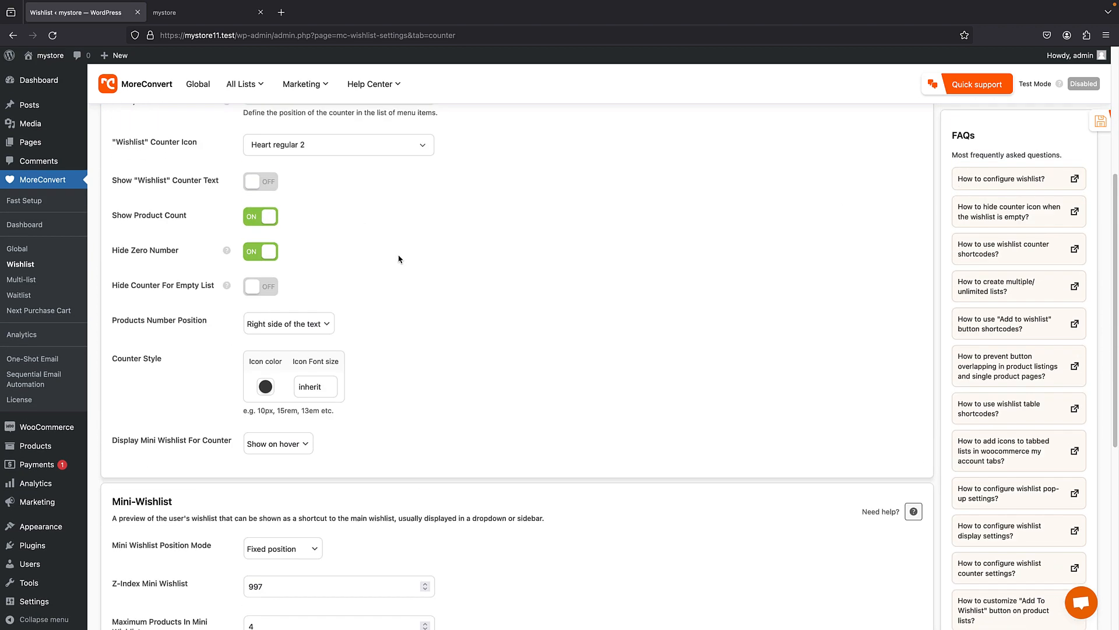
scroll(418, 222, "up", 3)
scroll(418, 221, "down", 10)
left_click(155, 591)
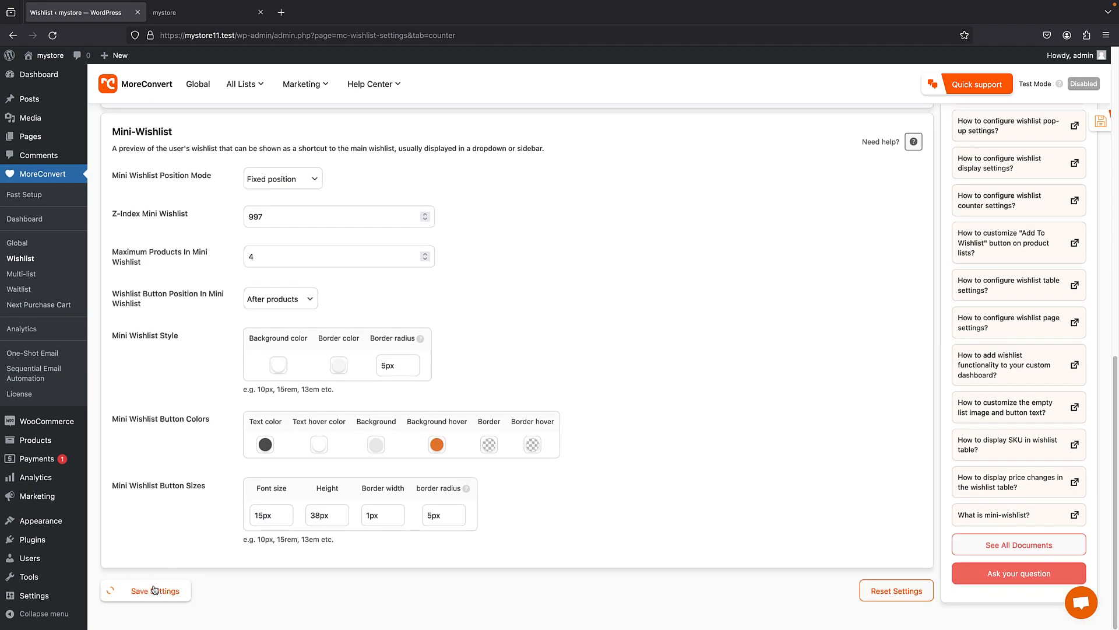
- Visit the storefront and preview the mini wishlist of the menu's wishlist counter
left_click(46, 57)
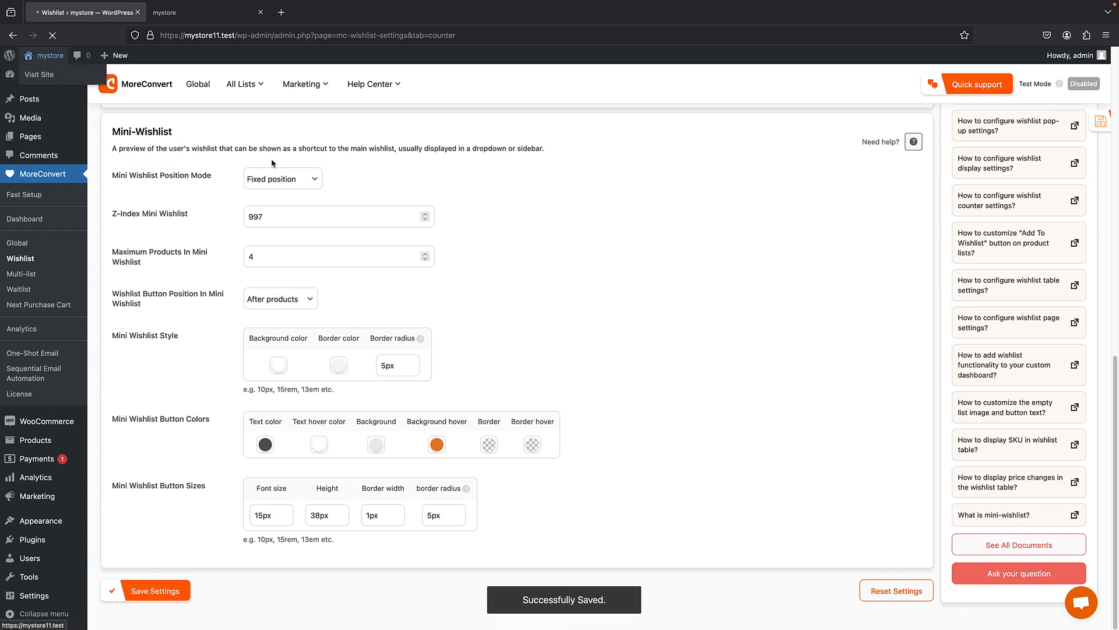
mouse_move(571, 151)
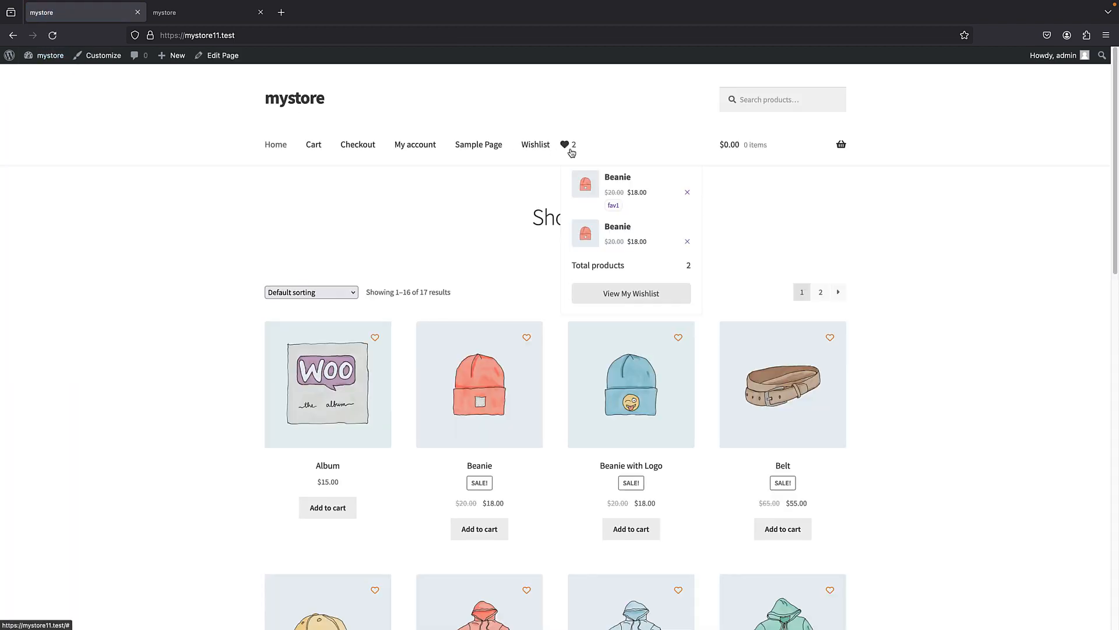